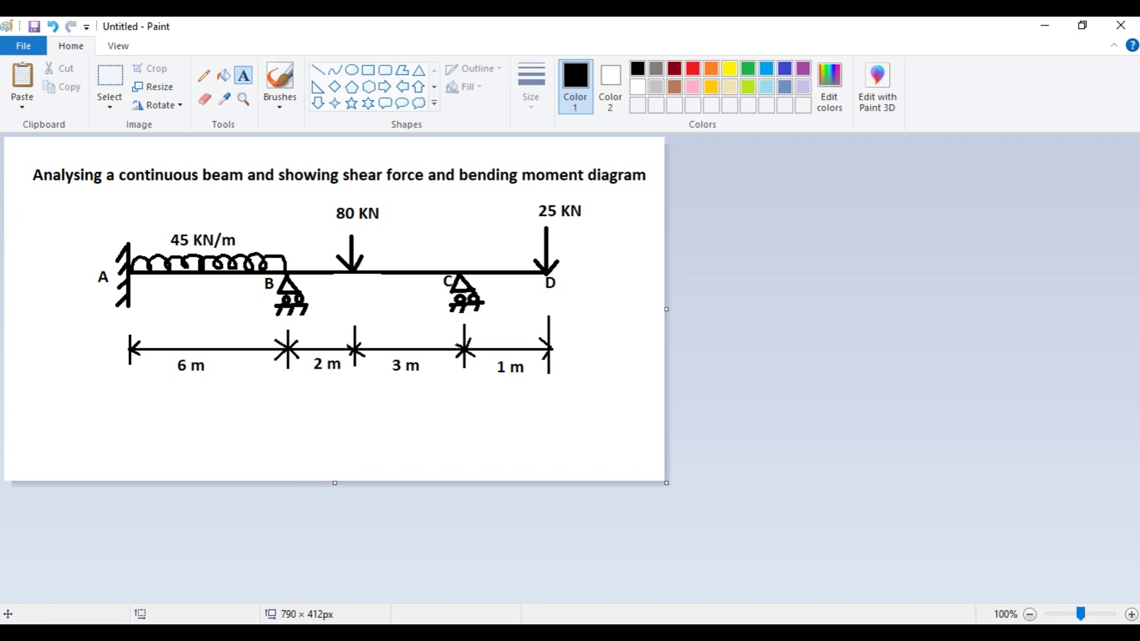
Switch to STAAD.Pro and create a new Space project named Continuous Beam, starting in Add Beam mode.
{"action": "left_click", "coordinate": [315, 610]}
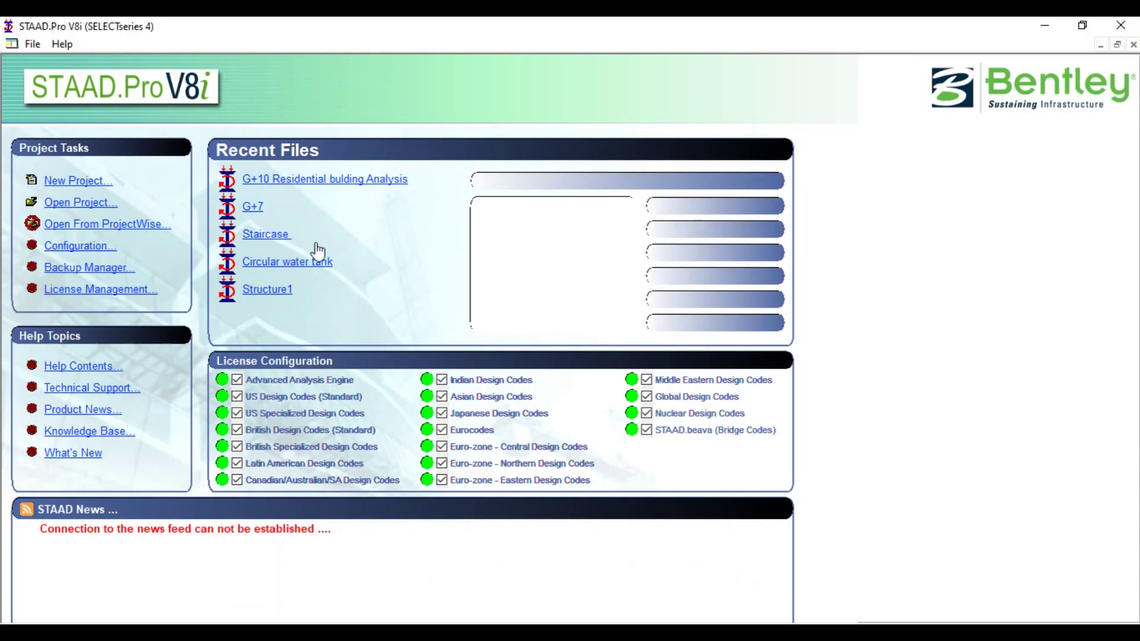
{"action": "left_click", "coordinate": [252, 206]}
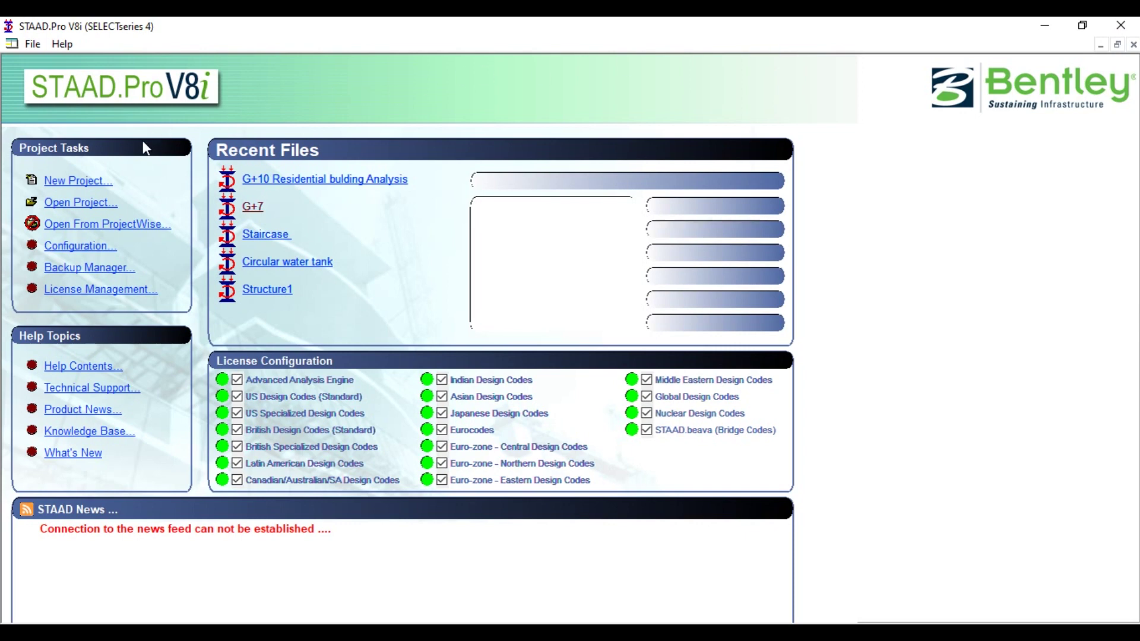
{"action": "left_click", "coordinate": [81, 180]}
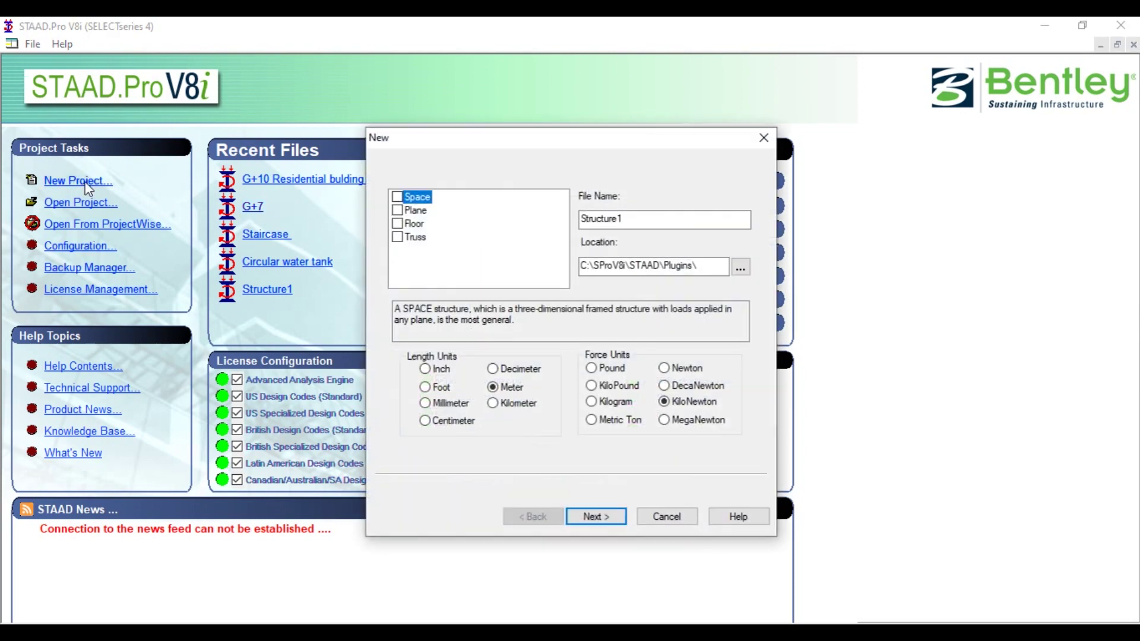
{"action": "left_click", "coordinate": [398, 198]}
{"action": "key", "text": "Tab"}
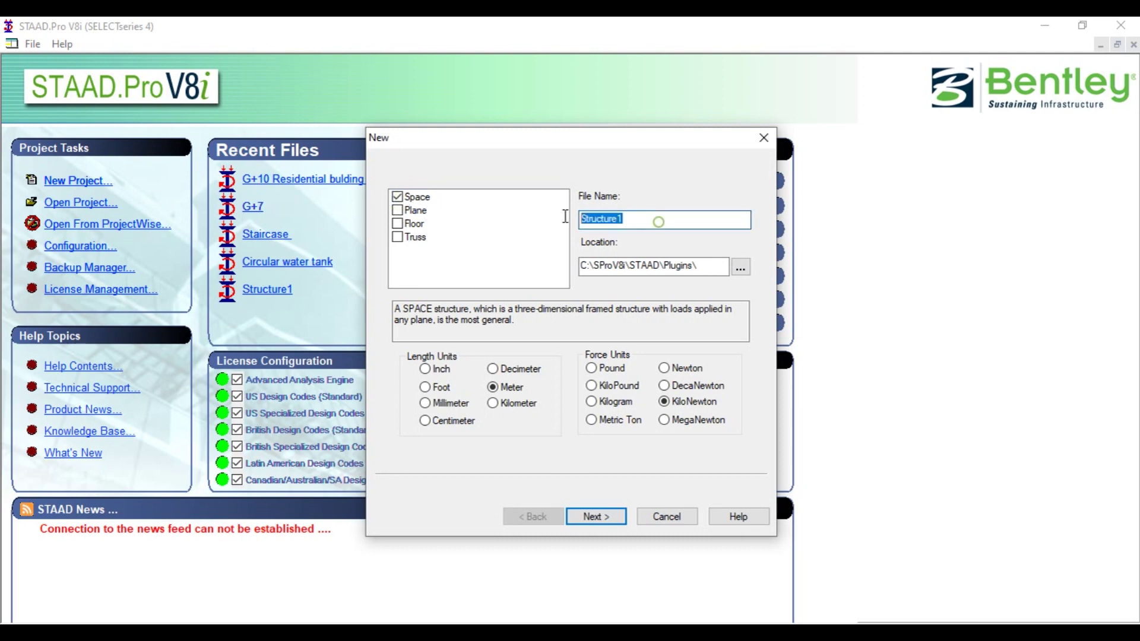
{"action": "type", "text": "Continuous Beam"}
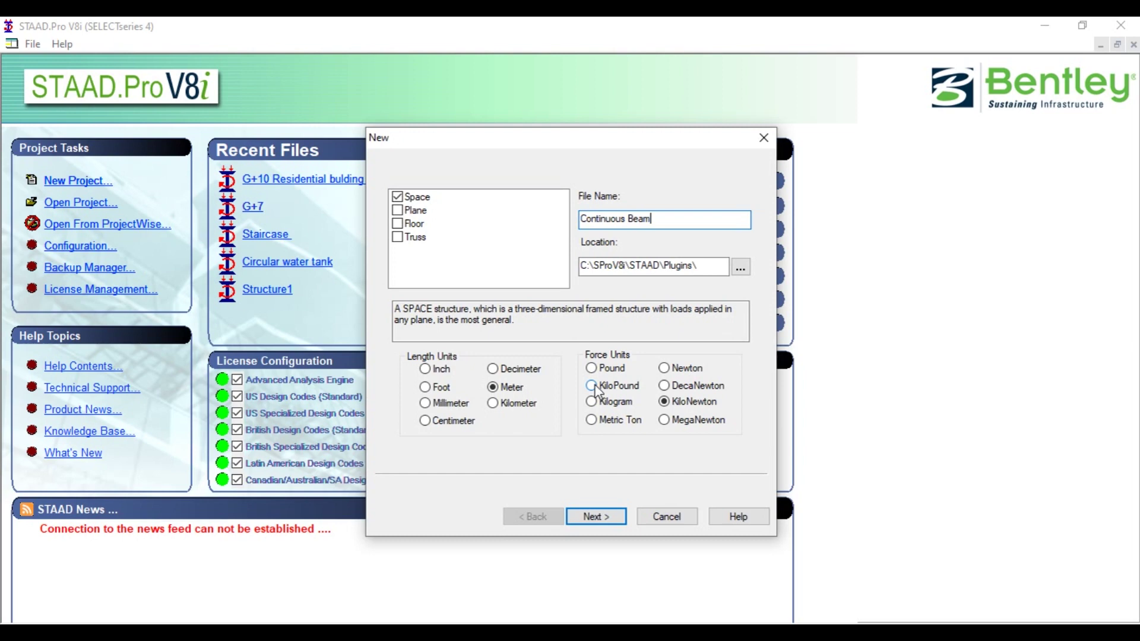
{"action": "left_click", "coordinate": [606, 517]}
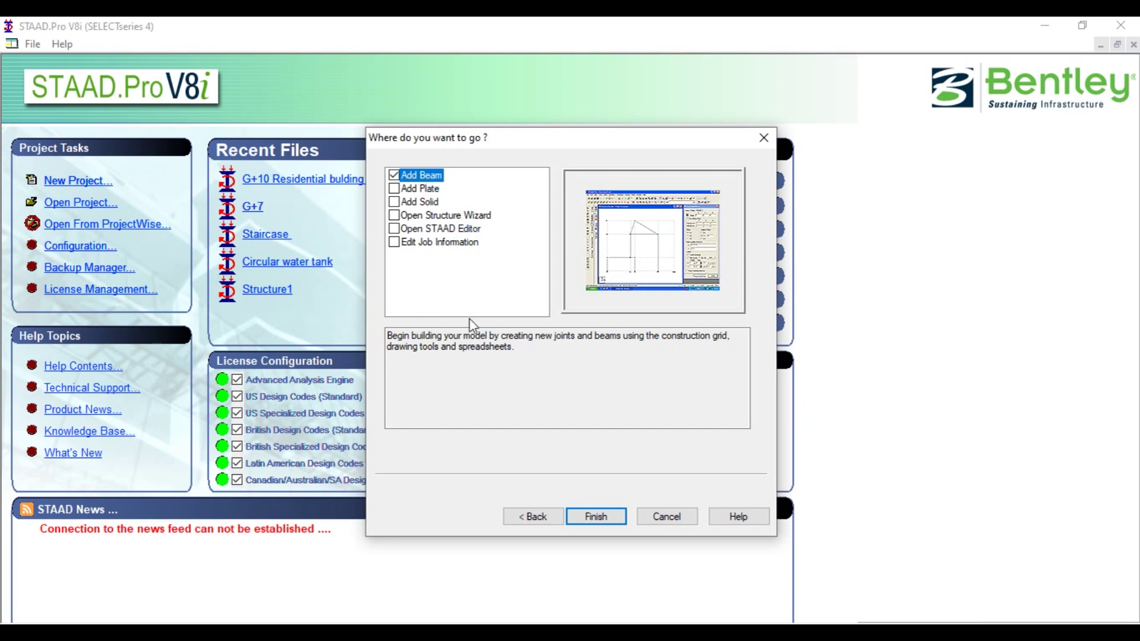
{"action": "left_click", "coordinate": [603, 518]}
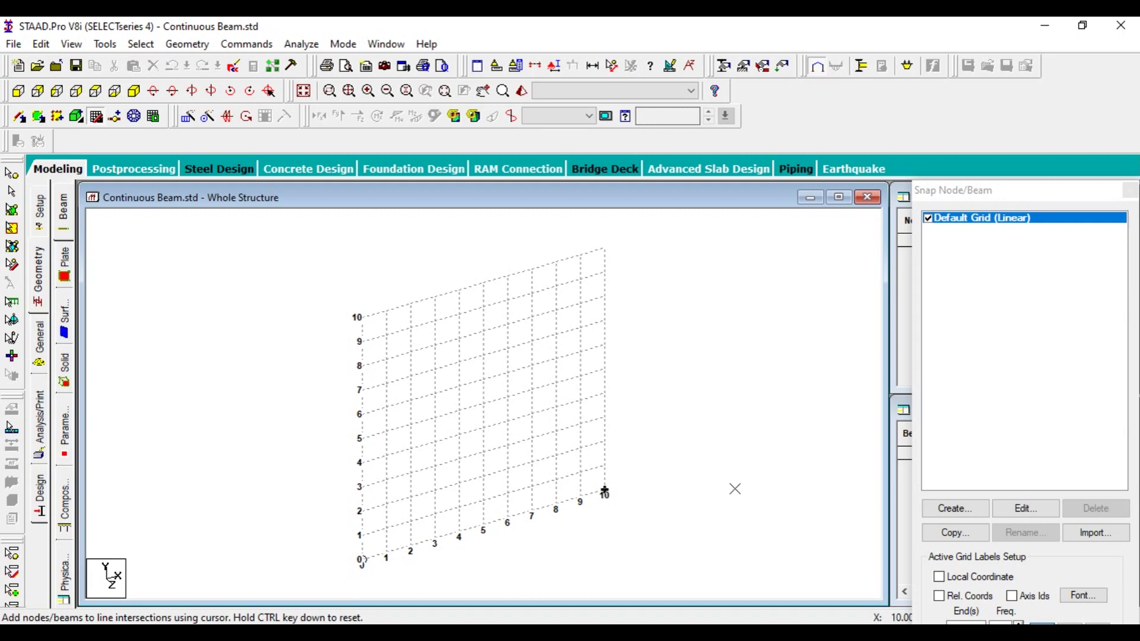
Extend the default linear grid to 12 construction lines in the X direction.
{"action": "left_click", "coordinate": [1004, 513]}
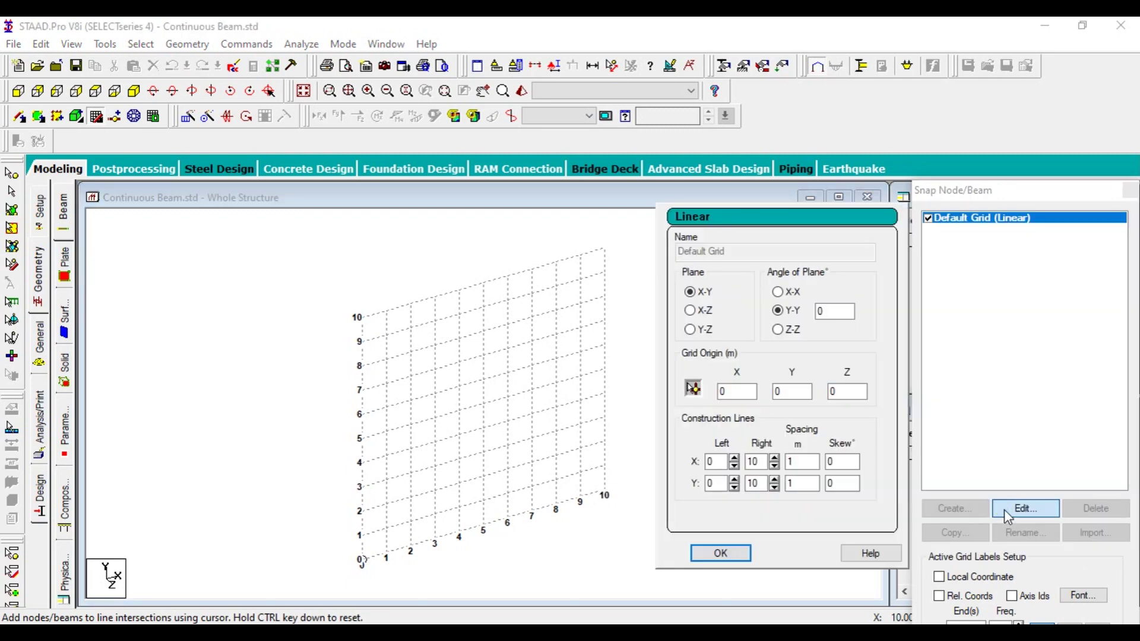
{"action": "left_click", "coordinate": [775, 459]}
{"action": "left_click", "coordinate": [774, 459]}
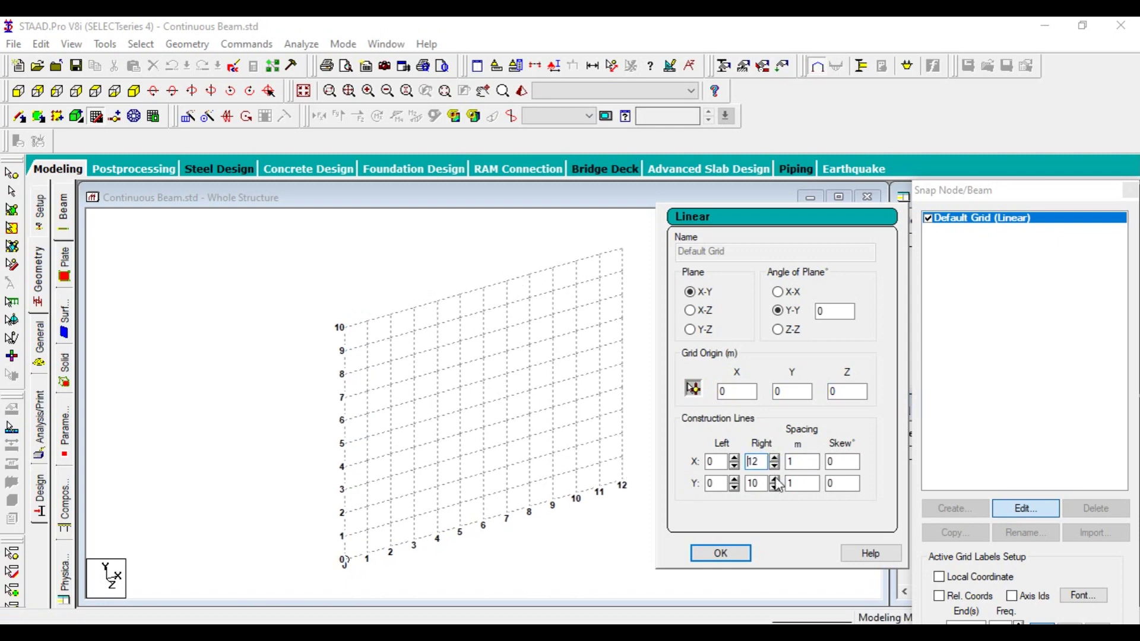
{"action": "left_click", "coordinate": [733, 557]}
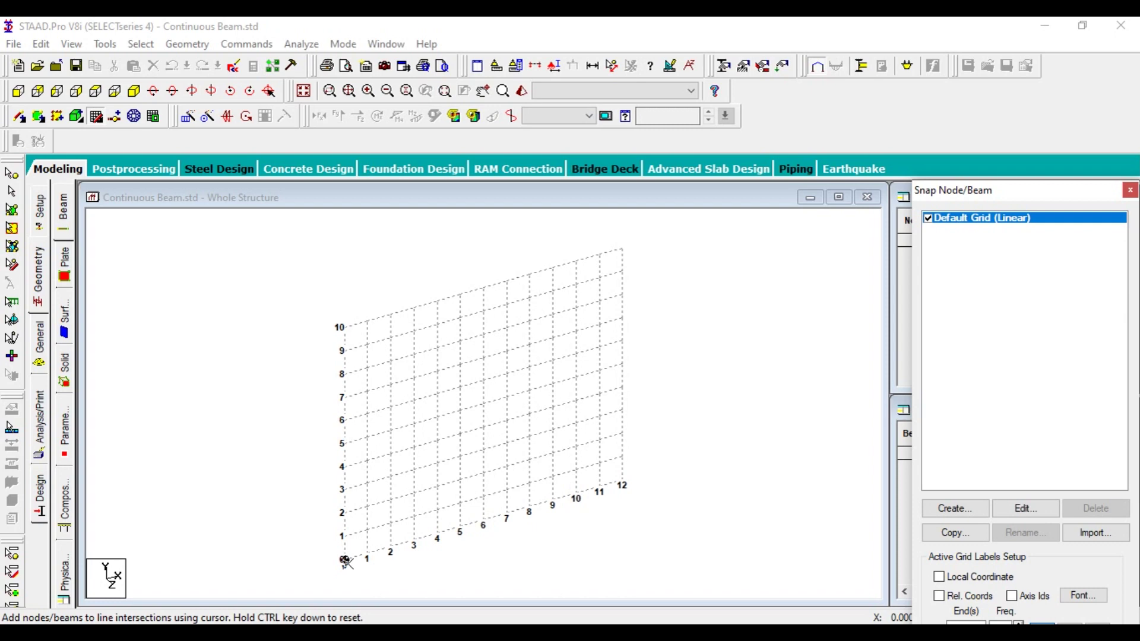
Draw four consecutive beams along the X axis through nodes at 0, 6, 8, 11 and 12 m, and show the structure from the front.
{"action": "left_click", "coordinate": [346, 561]}
{"action": "left_click", "coordinate": [345, 560]}
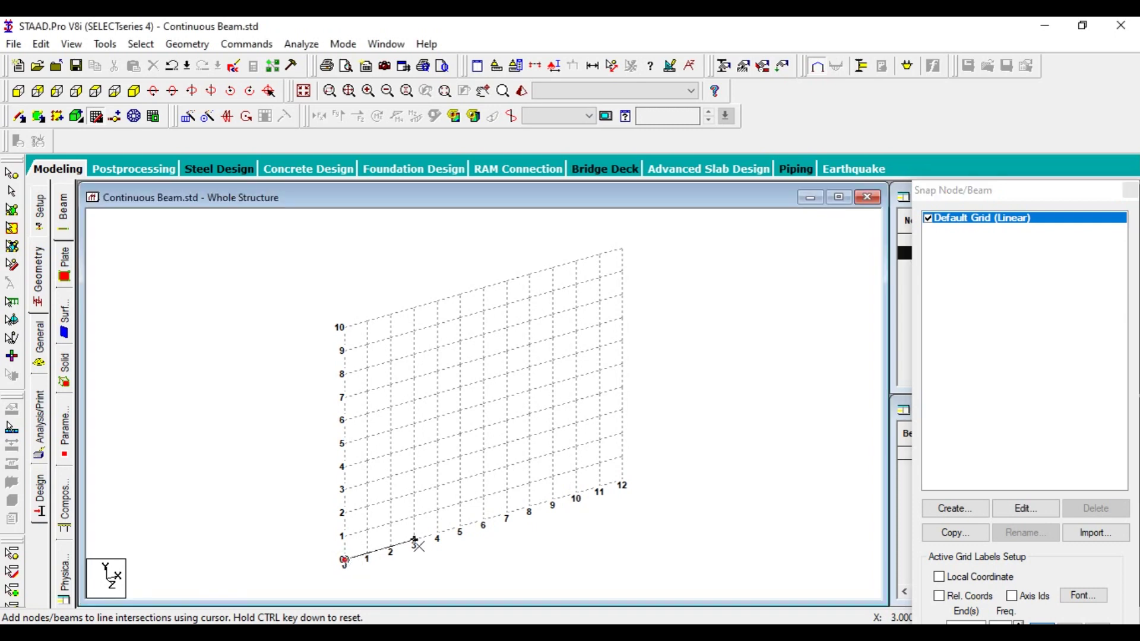
{"action": "left_click", "coordinate": [482, 540]}
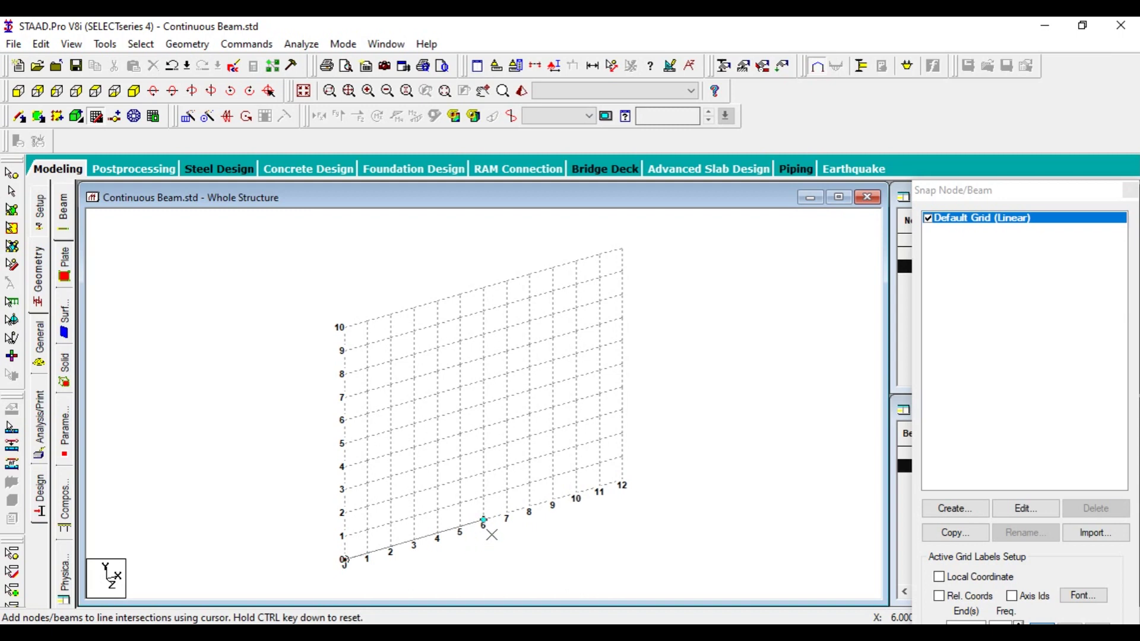
{"action": "left_click", "coordinate": [527, 526]}
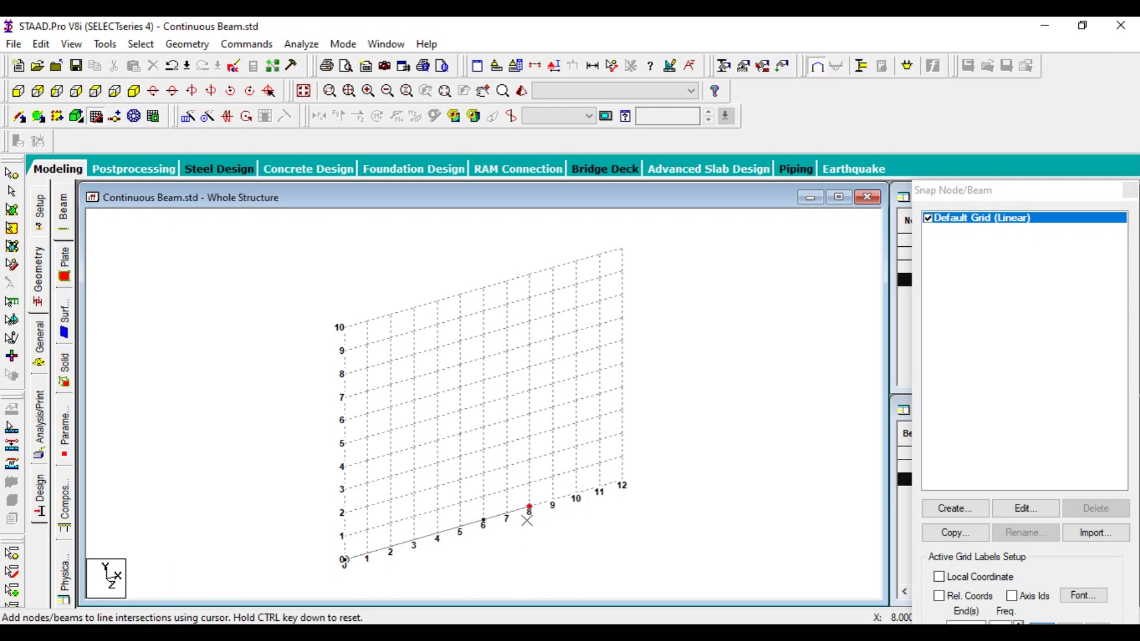
{"action": "left_click", "coordinate": [600, 488]}
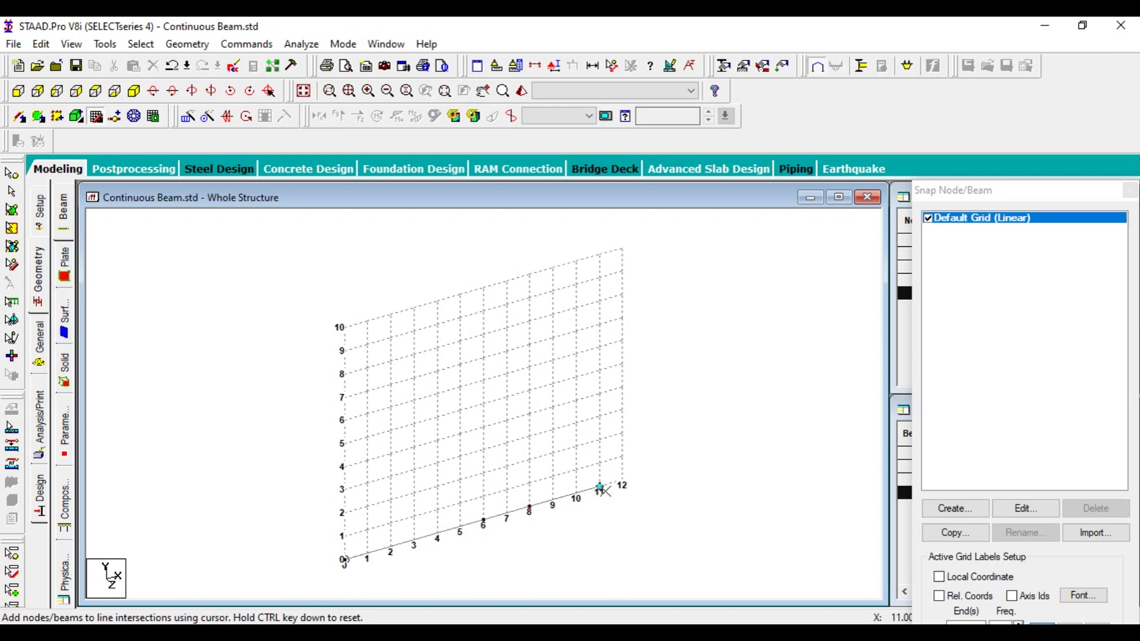
{"action": "left_click", "coordinate": [621, 481]}
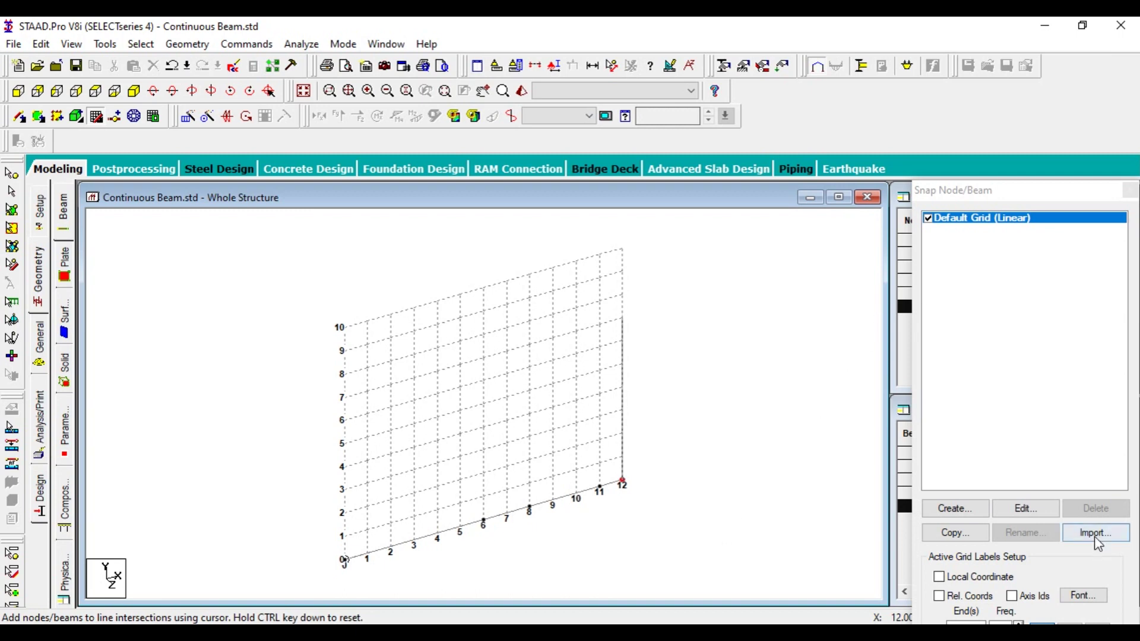
{"action": "left_click", "coordinate": [1131, 190]}
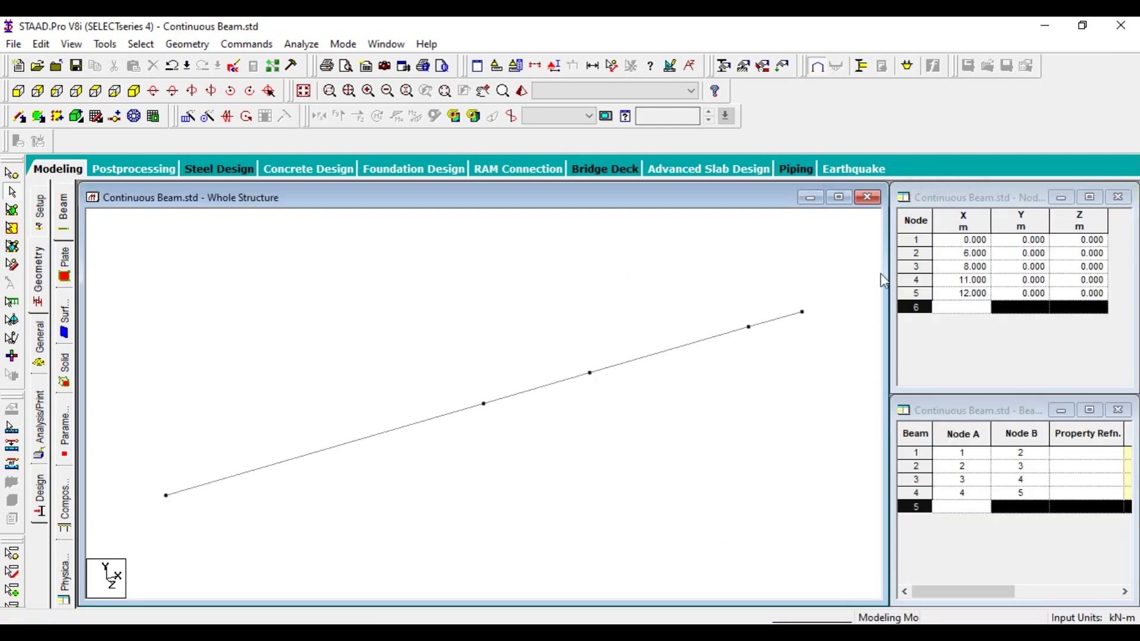
{"action": "left_click", "coordinate": [19, 91]}
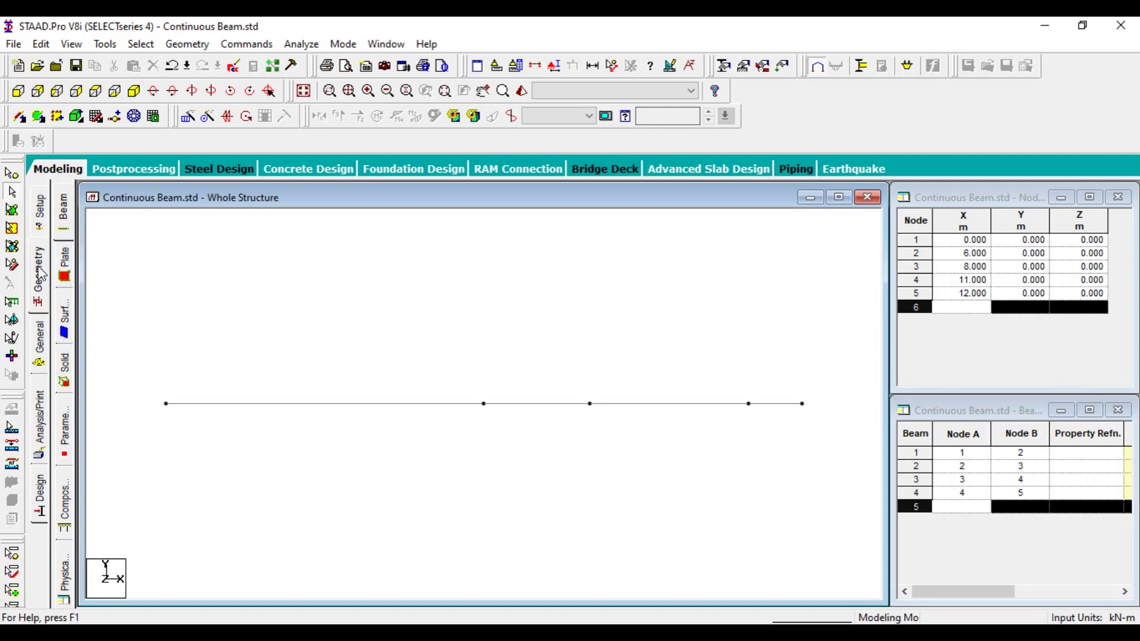
Look through the General pages for supports, loads, specifications and section properties.
{"action": "left_click", "coordinate": [40, 346]}
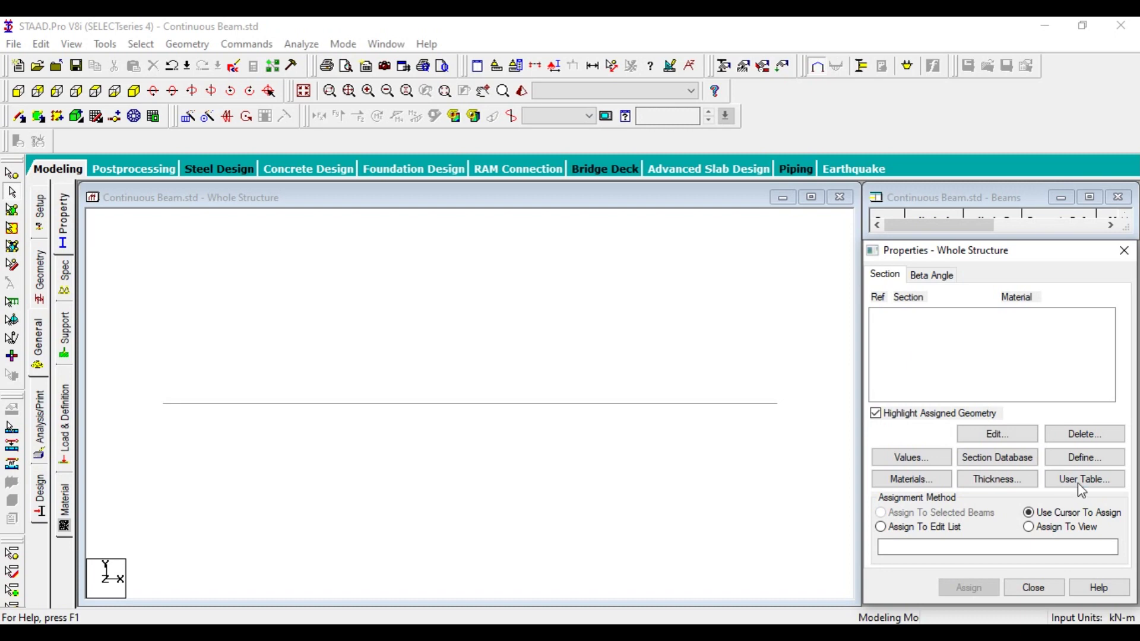
{"action": "left_click", "coordinate": [72, 338]}
{"action": "left_click", "coordinate": [70, 411]}
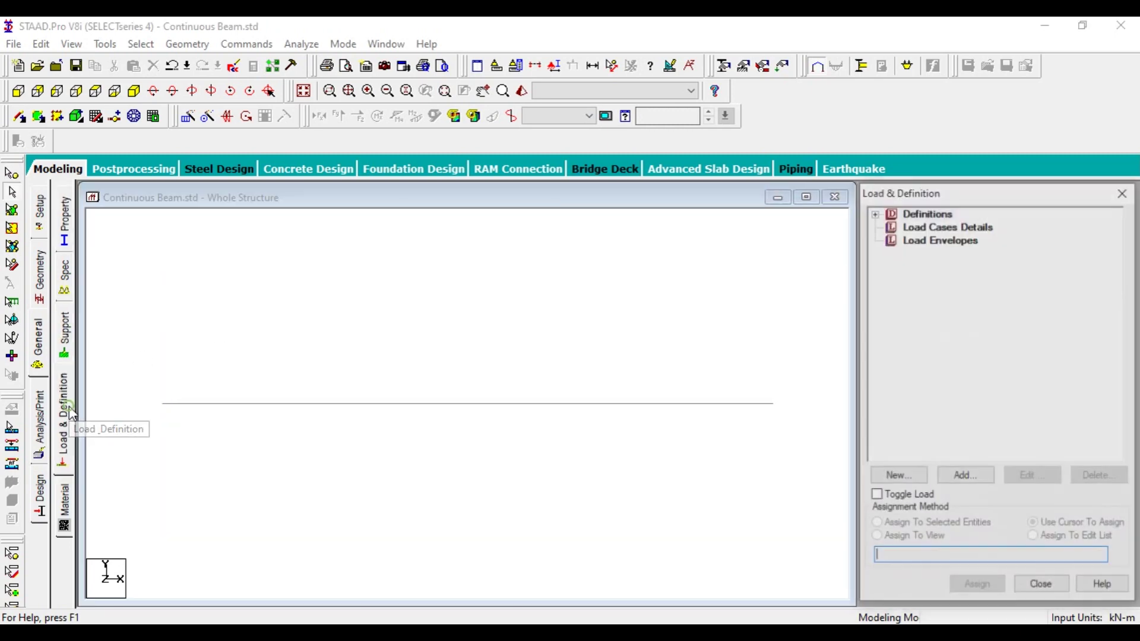
{"action": "left_click", "coordinate": [67, 324]}
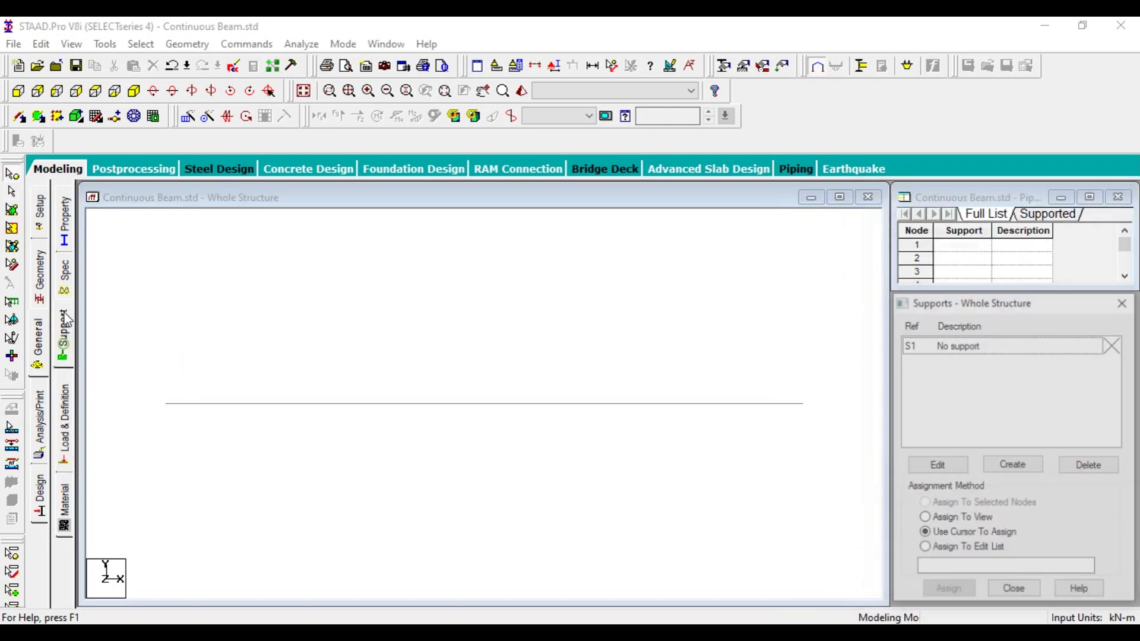
{"action": "left_click", "coordinate": [64, 274]}
{"action": "left_click", "coordinate": [64, 222]}
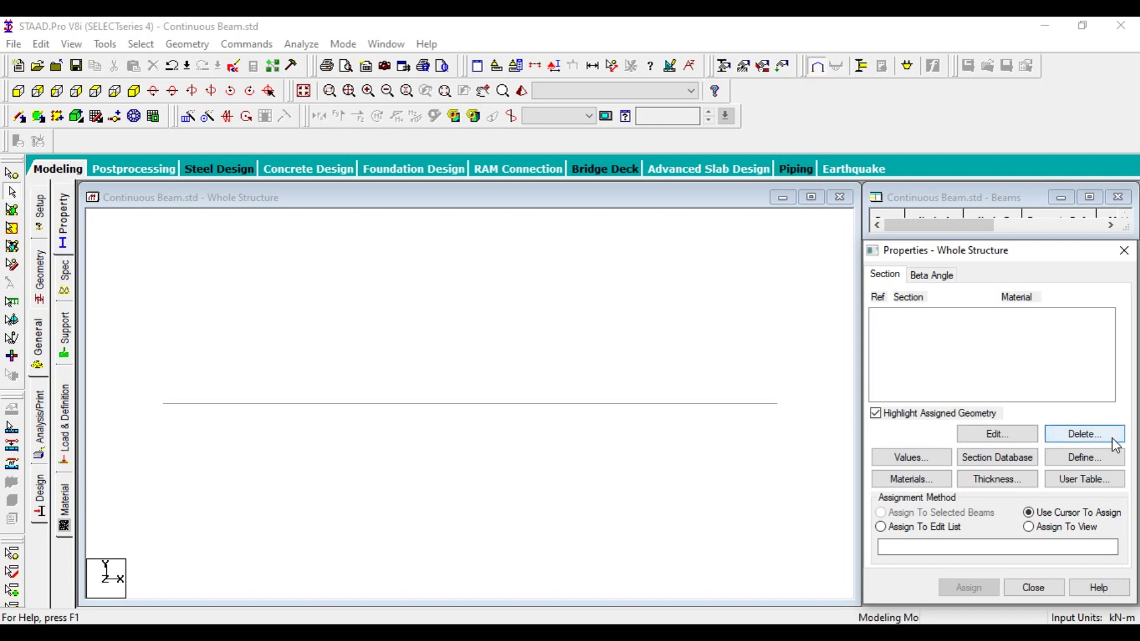
Start defining a section property and look through the available shapes, from rectangle and tee to trapezoidal and tapered sections.
{"action": "left_click", "coordinate": [1088, 459]}
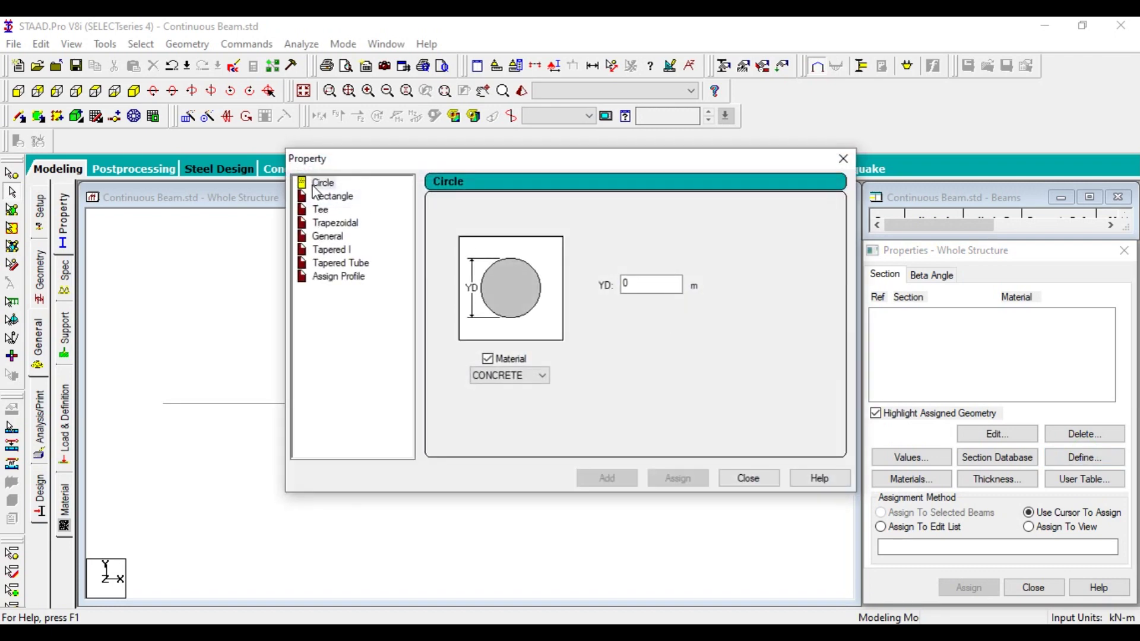
{"action": "left_click", "coordinate": [330, 197]}
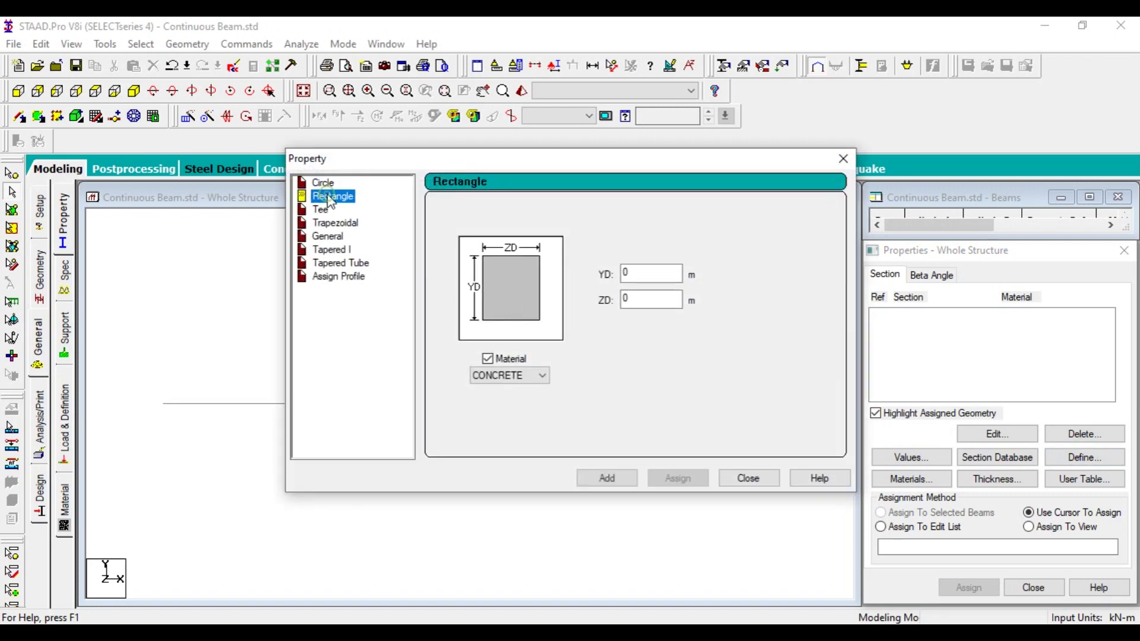
{"action": "left_click", "coordinate": [324, 211]}
{"action": "left_click", "coordinate": [334, 225]}
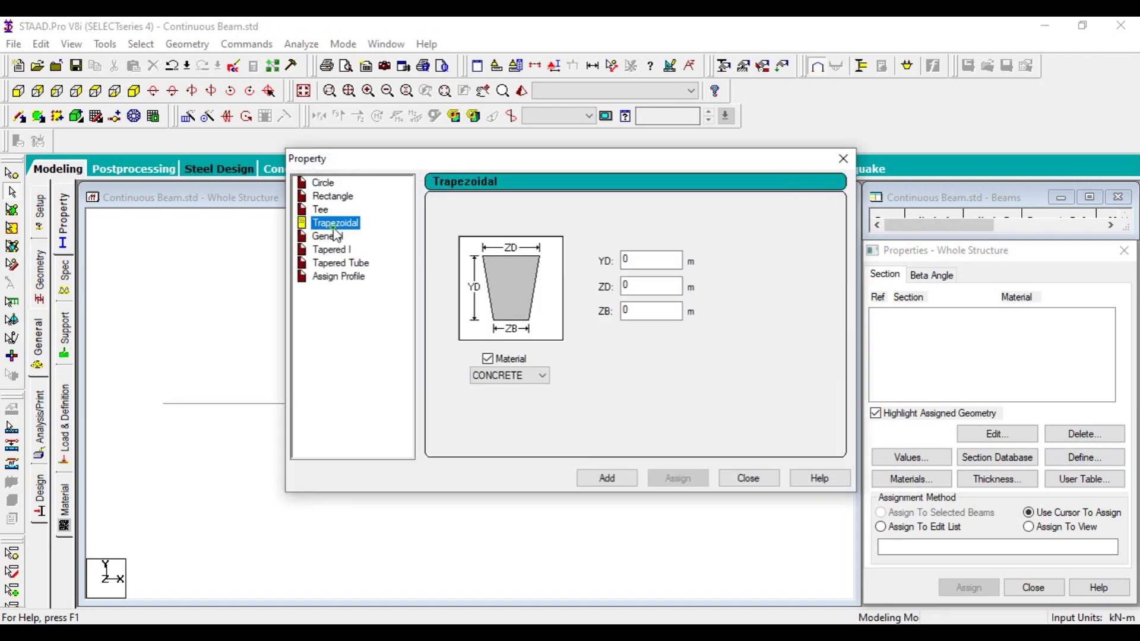
{"action": "left_click", "coordinate": [341, 250]}
{"action": "left_click", "coordinate": [347, 263]}
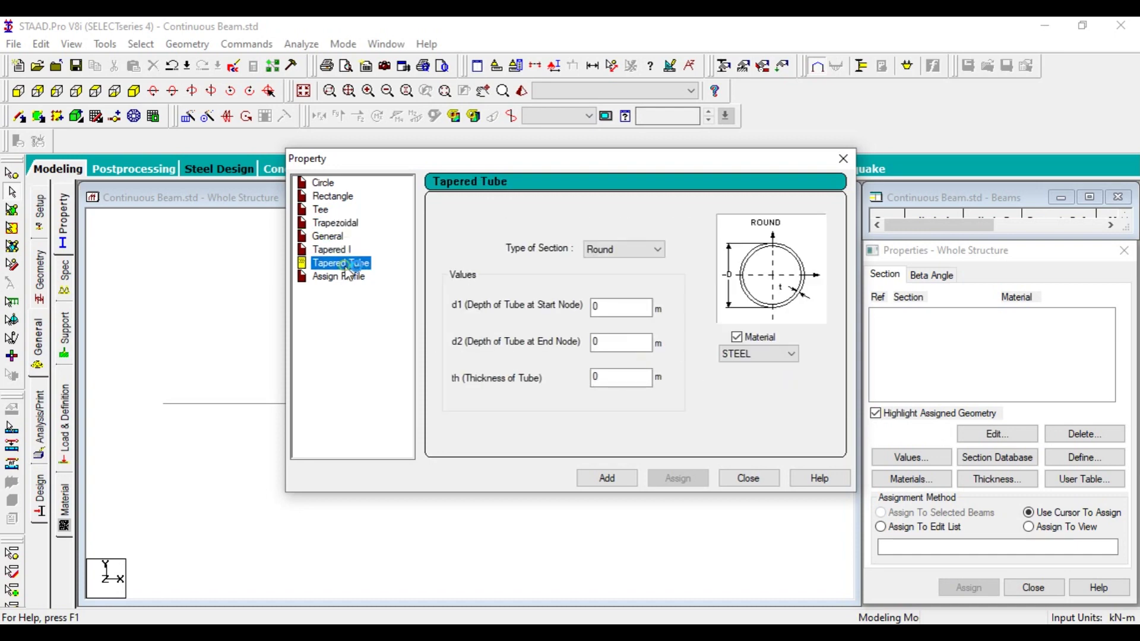
Add a rectangular concrete section with YD 0.45 m and ZD 0.23 m.
{"action": "left_click", "coordinate": [334, 199]}
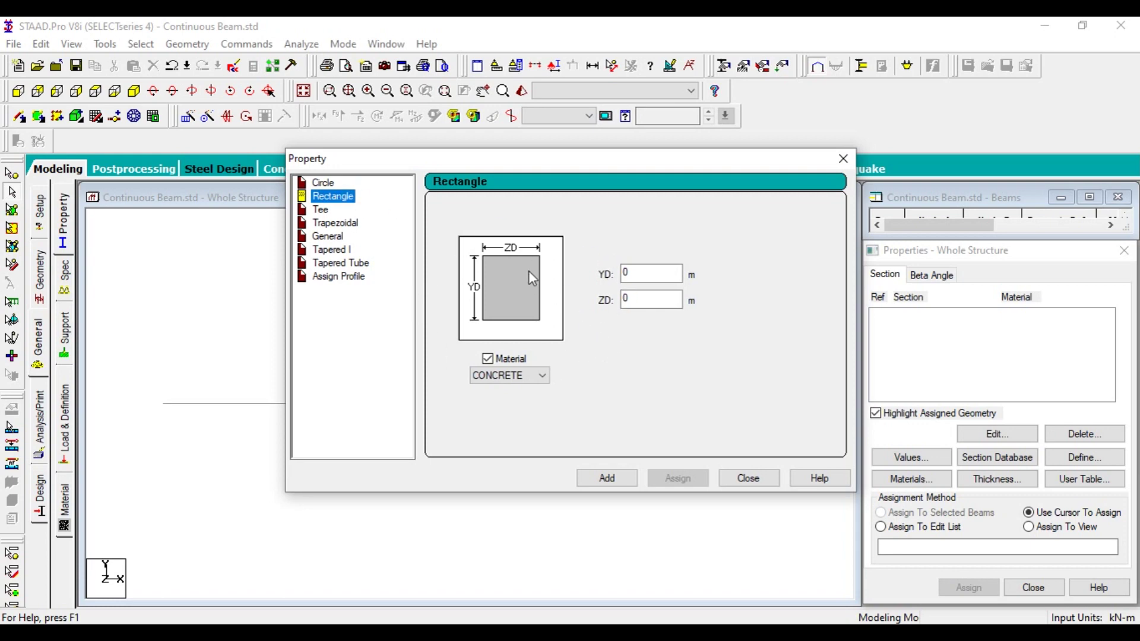
{"action": "left_click", "coordinate": [635, 275]}
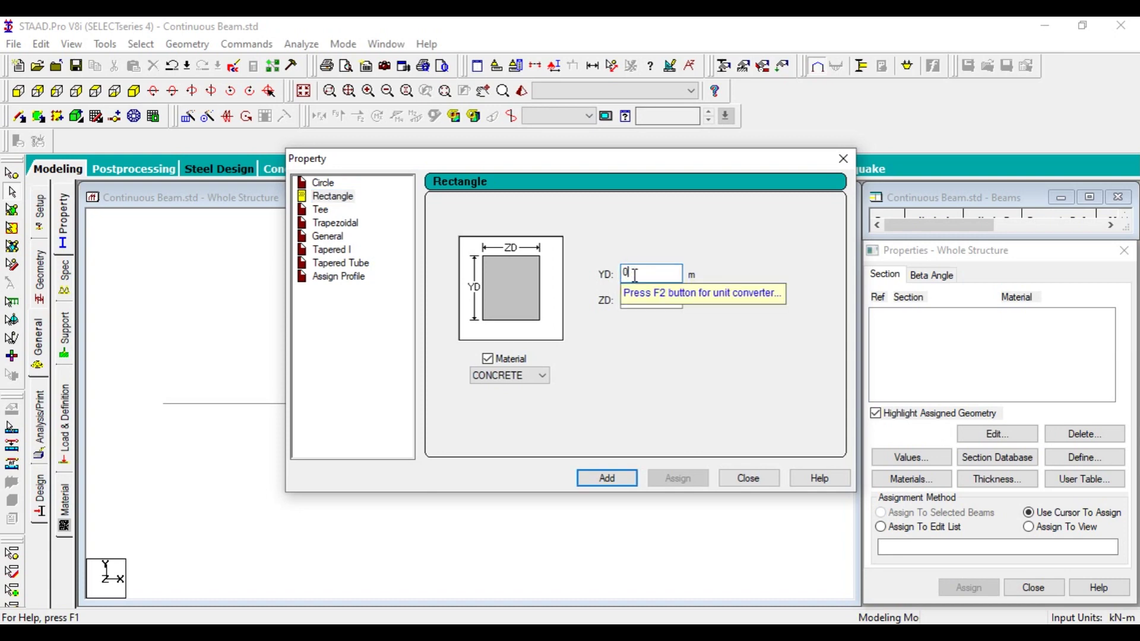
{"action": "key", "text": "shift+Home"}
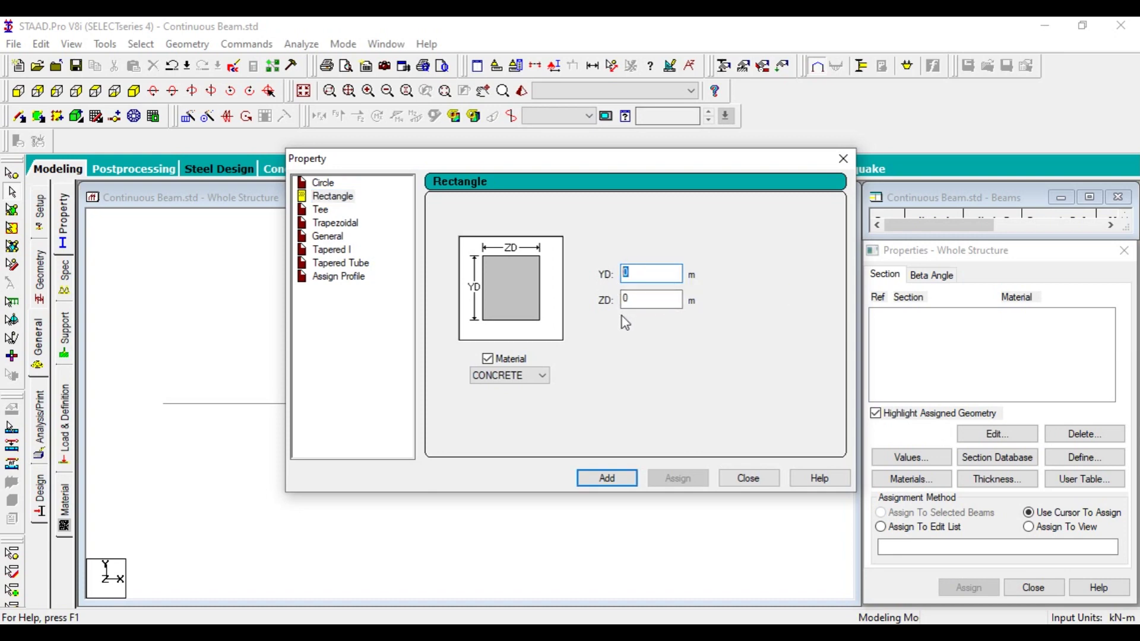
{"action": "left_click", "coordinate": [646, 274]}
{"action": "type", "text": ".45"}
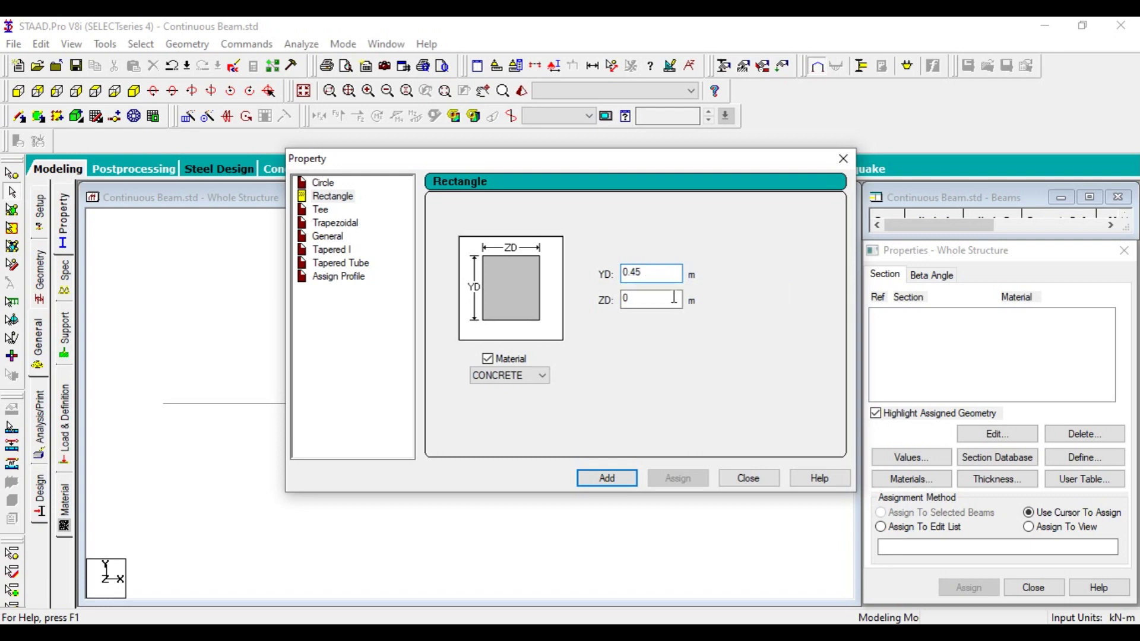
{"action": "left_click", "coordinate": [665, 300]}
{"action": "type", "text": "."}
{"action": "left_click", "coordinate": [608, 481]}
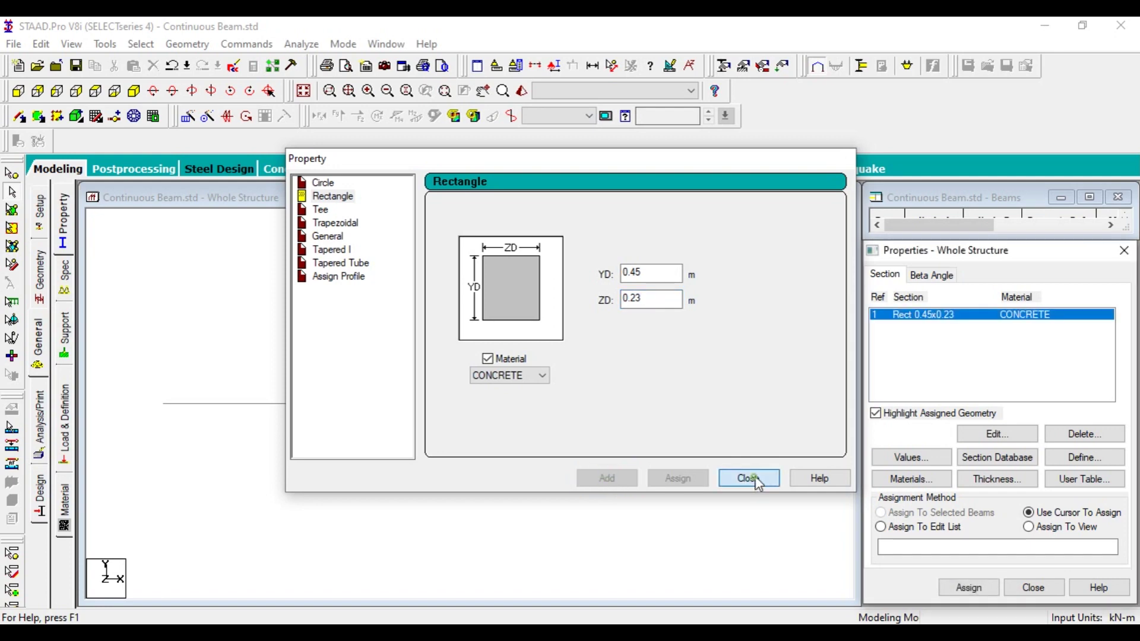
{"action": "left_click", "coordinate": [754, 477]}
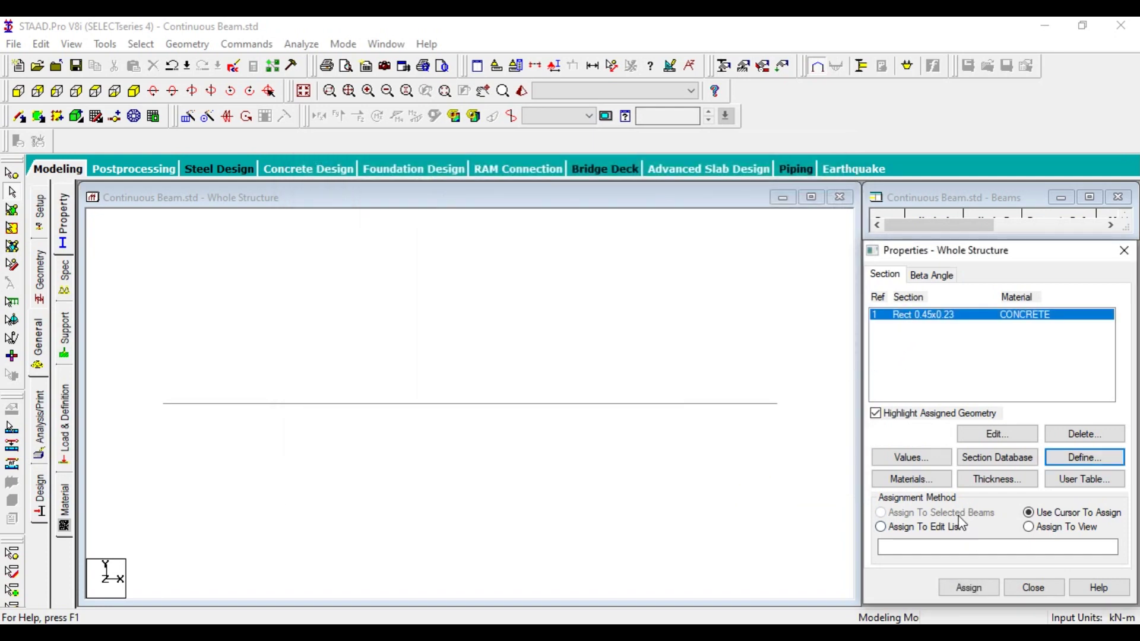
Assign the Rect 0.45x0.23 section to all beams in the view and clear the selection.
{"action": "left_click", "coordinate": [1041, 526]}
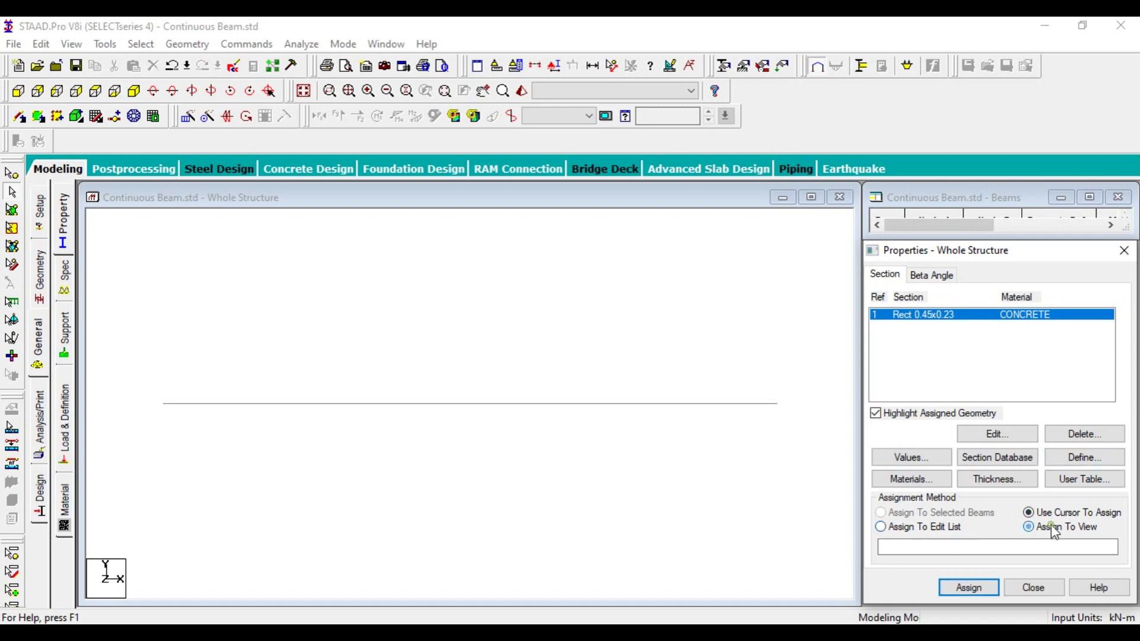
{"action": "left_click", "coordinate": [969, 588]}
{"action": "left_click", "coordinate": [1027, 468]}
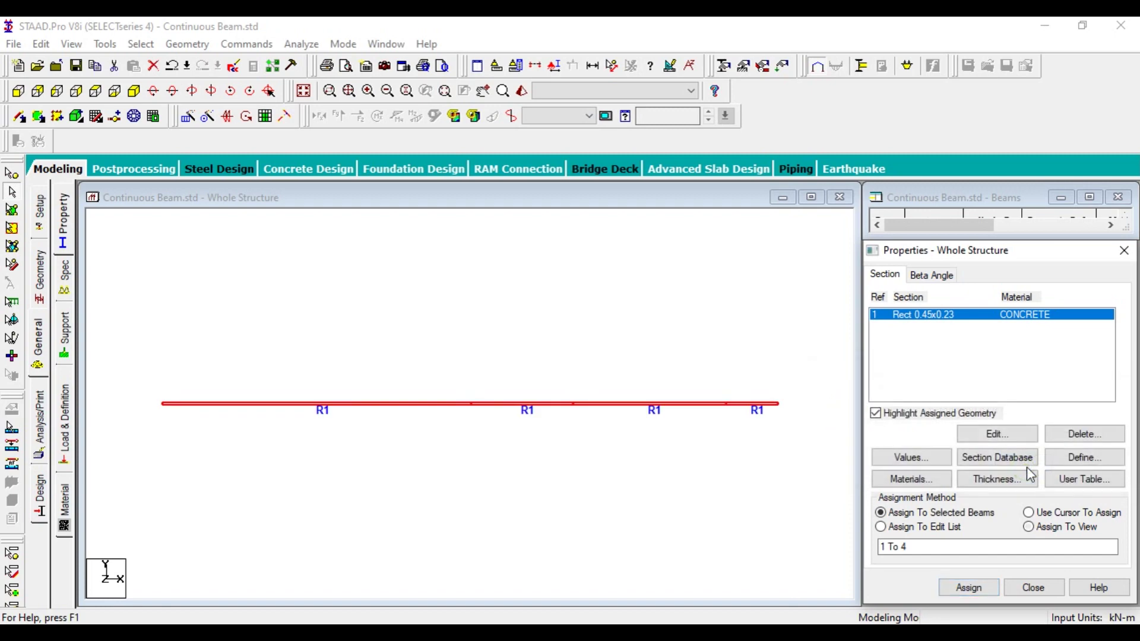
{"action": "left_click", "coordinate": [215, 441]}
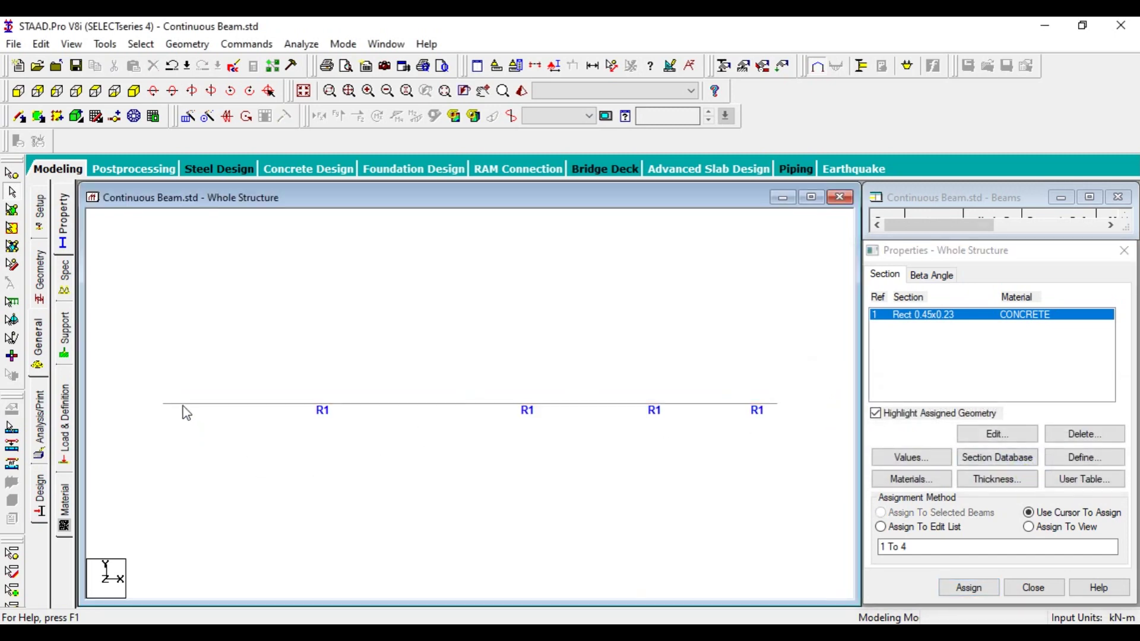
{"action": "left_click", "coordinate": [178, 403]}
{"action": "left_click", "coordinate": [542, 404]}
{"action": "left_click", "coordinate": [603, 404]}
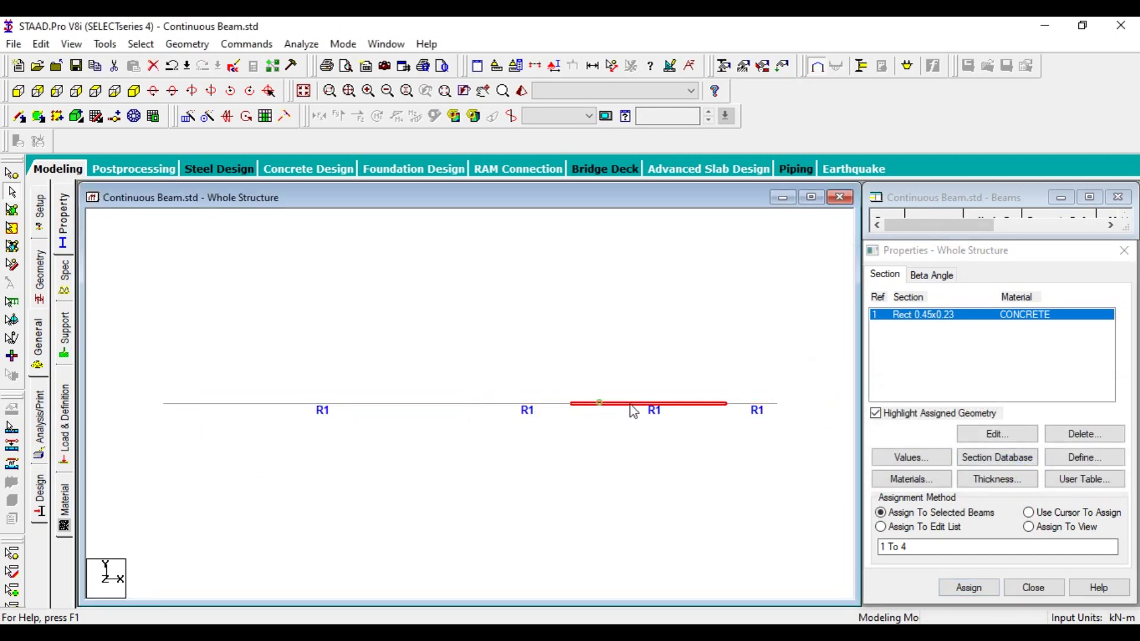
Examine the 3D rendering of the end member, orbiting around it, and that of the whole beam.
{"action": "left_click", "coordinate": [749, 404]}
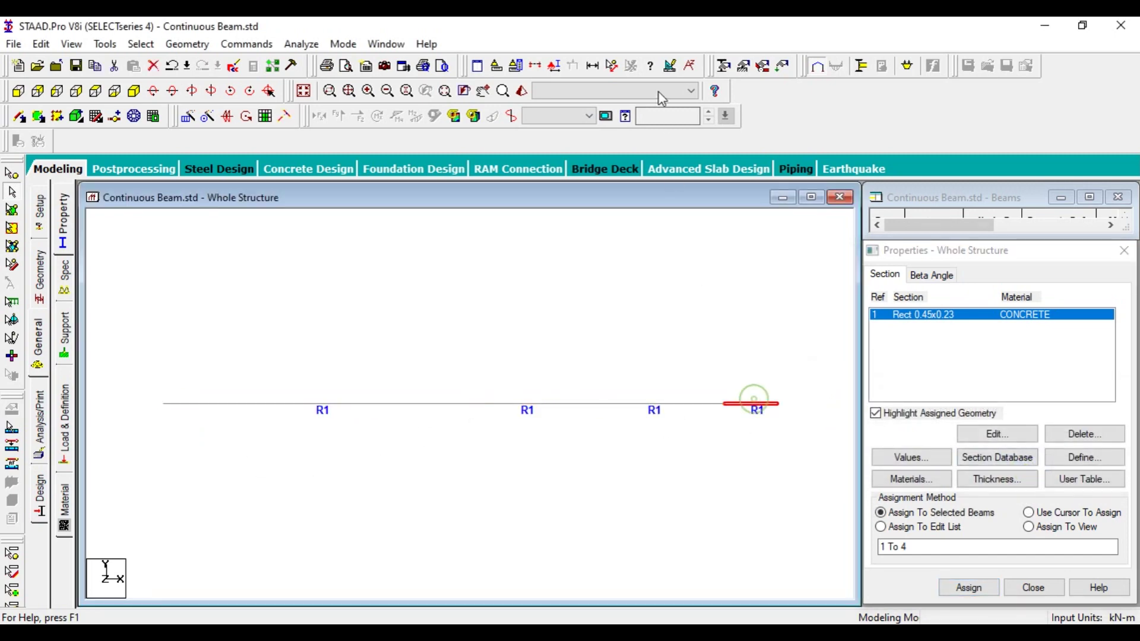
{"action": "left_click", "coordinate": [521, 90]}
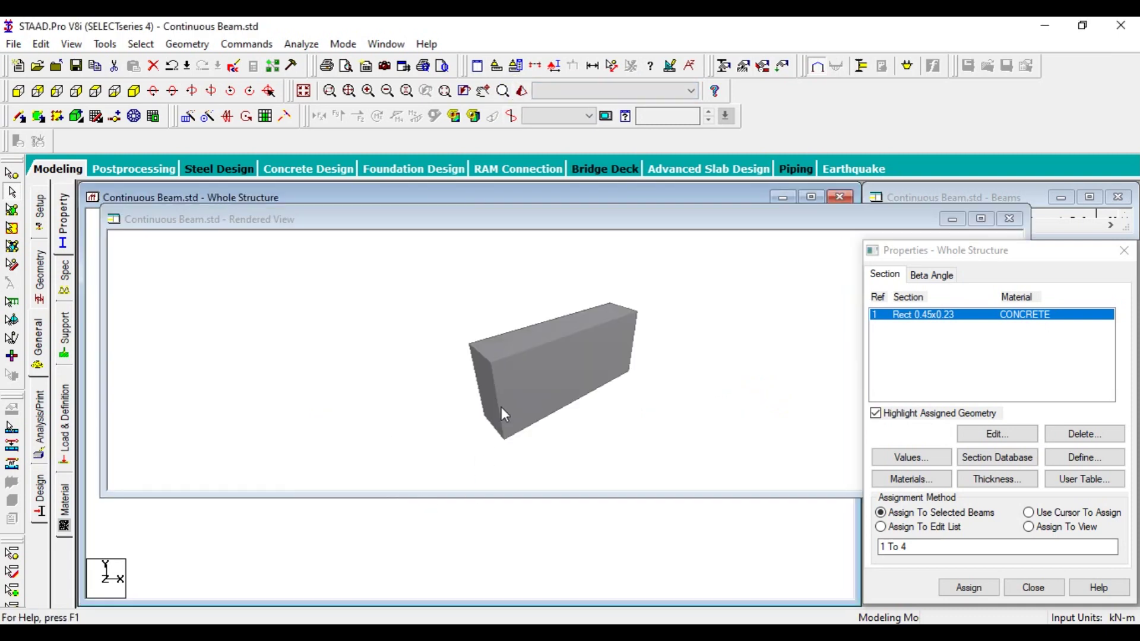
{"action": "left_click_drag", "start_coordinate": [493, 411], "coordinate": [404, 358]}
{"action": "left_click", "coordinate": [1009, 218]}
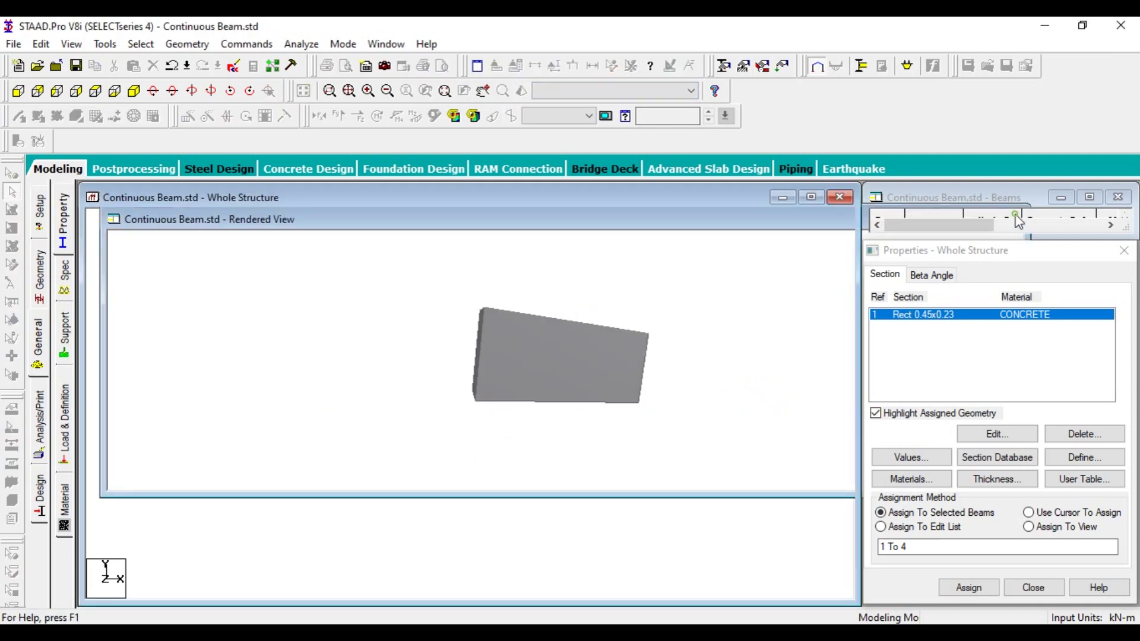
{"action": "left_click", "coordinate": [394, 473]}
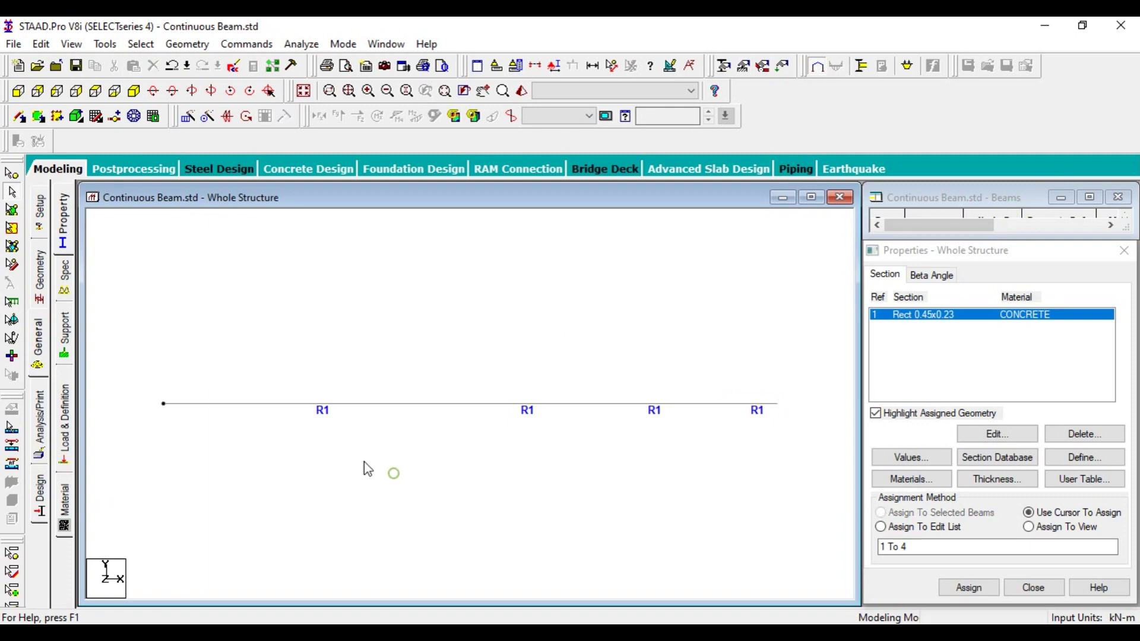
{"action": "left_click", "coordinate": [522, 92]}
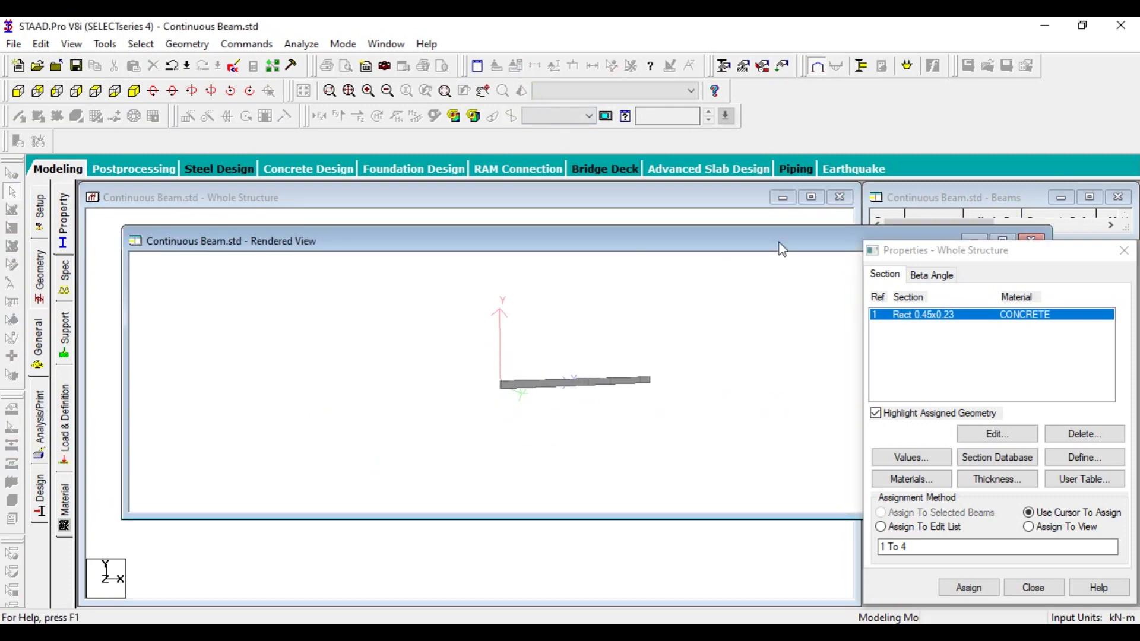
{"action": "left_click", "coordinate": [1032, 239]}
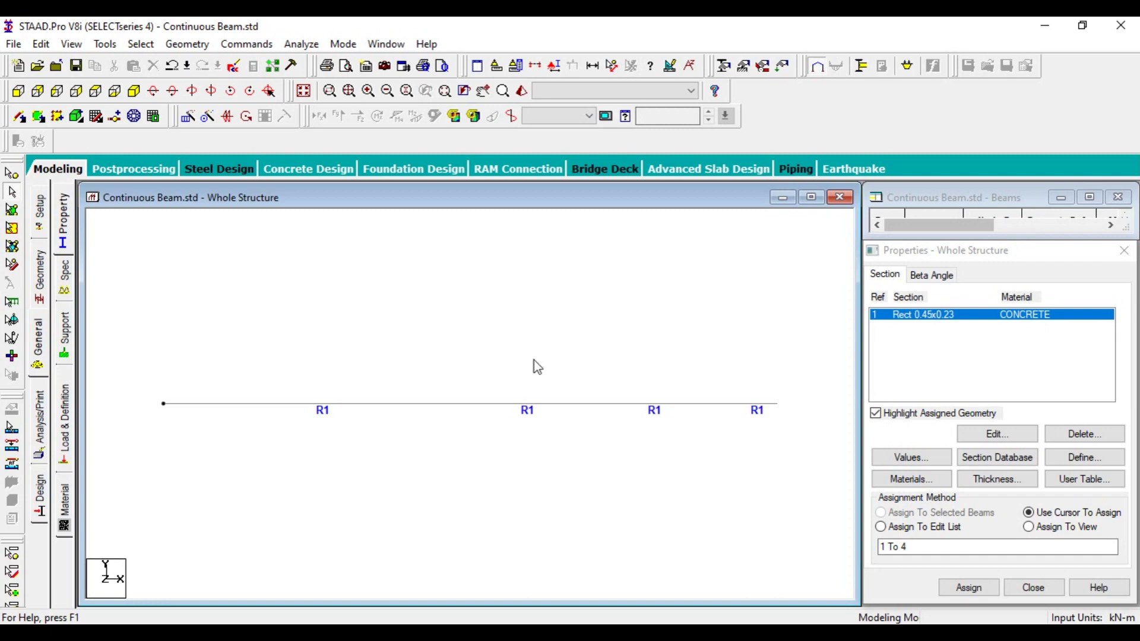
Check the beam sketch in Paint, define a fixed and a pinned support, and assign the fixed one to node 1 at the left end.
{"action": "left_click", "coordinate": [67, 342]}
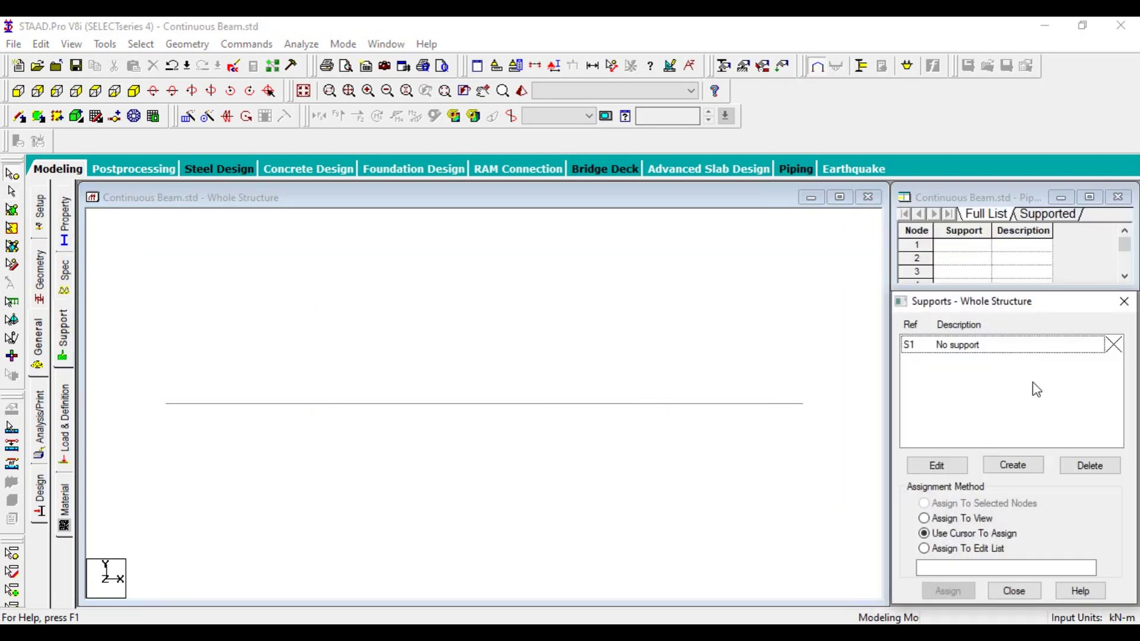
{"action": "key", "text": "alt+Tab"}
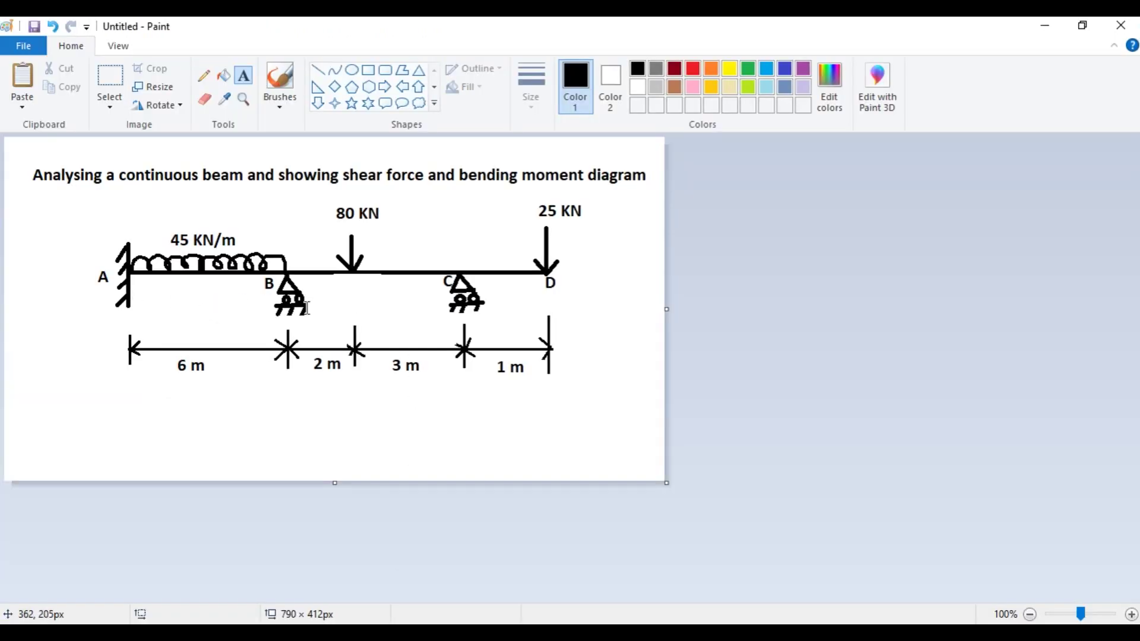
{"action": "left_click", "coordinate": [1054, 26]}
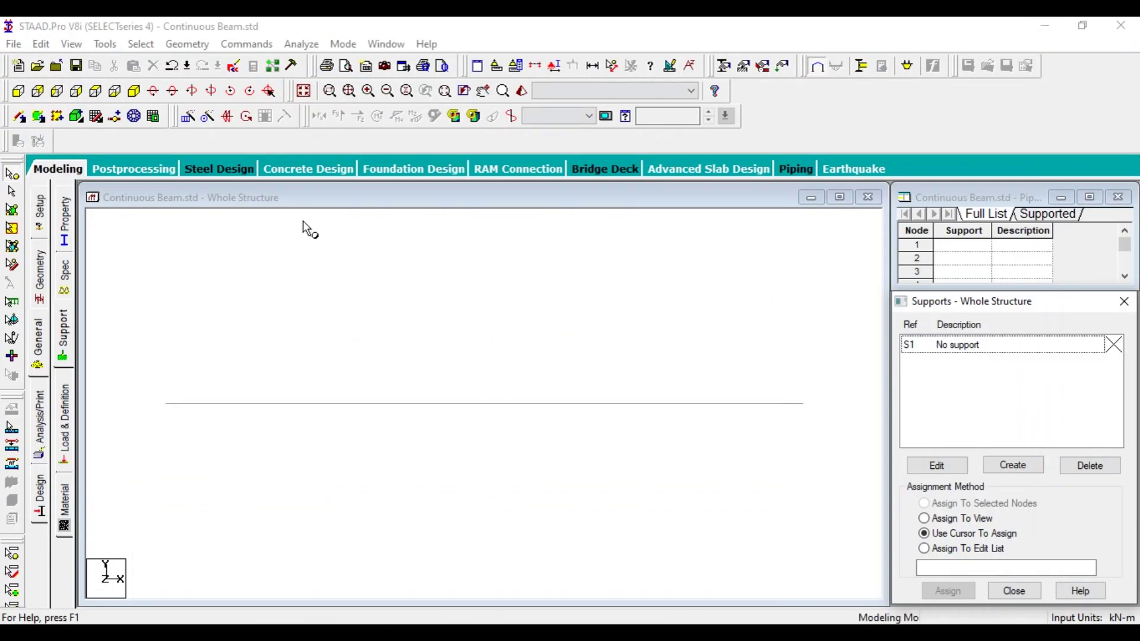
{"action": "left_click", "coordinate": [459, 383]}
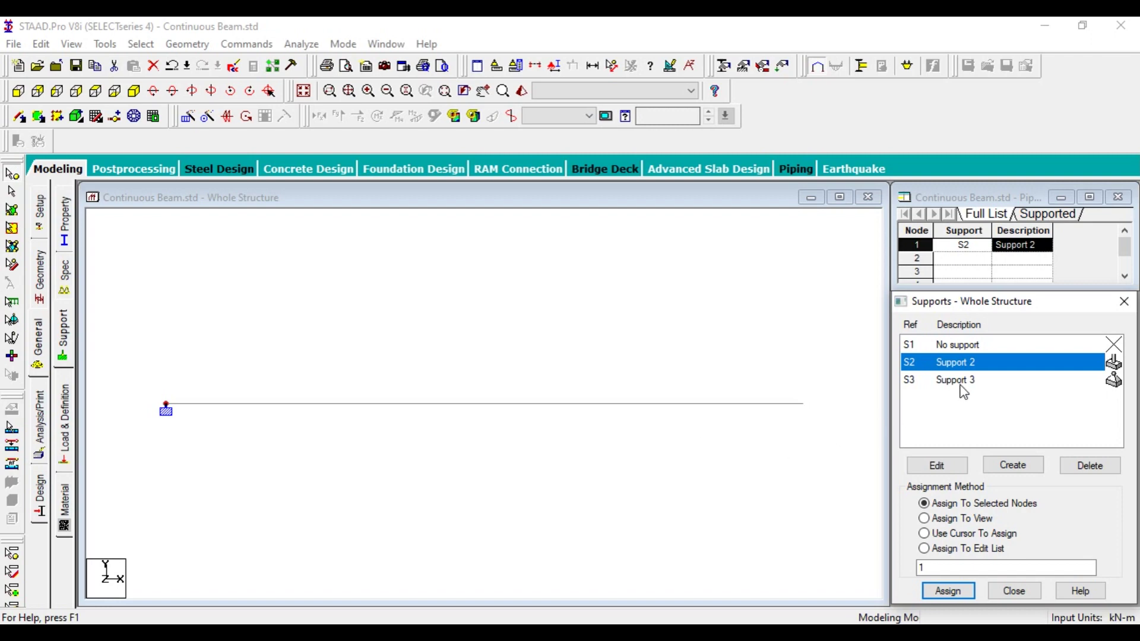
Choose pinned Support 3, try selecting the nodes for it, and let Auto Save save the structure.
{"action": "left_click", "coordinate": [960, 385]}
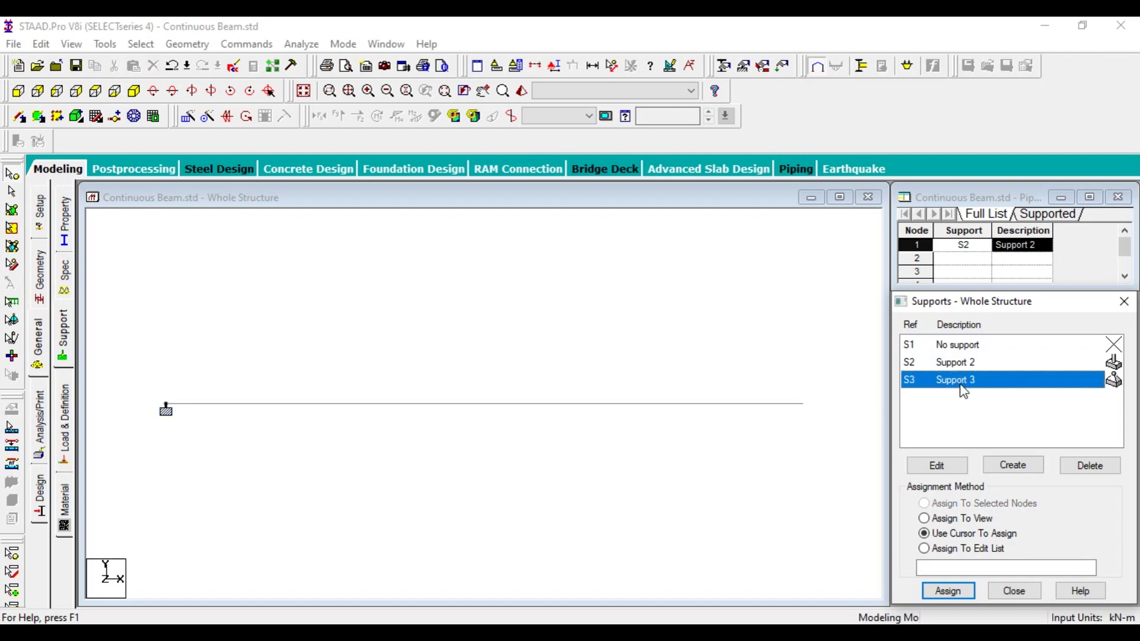
{"action": "left_click_drag", "start_coordinate": [395, 369], "coordinate": [490, 450]}
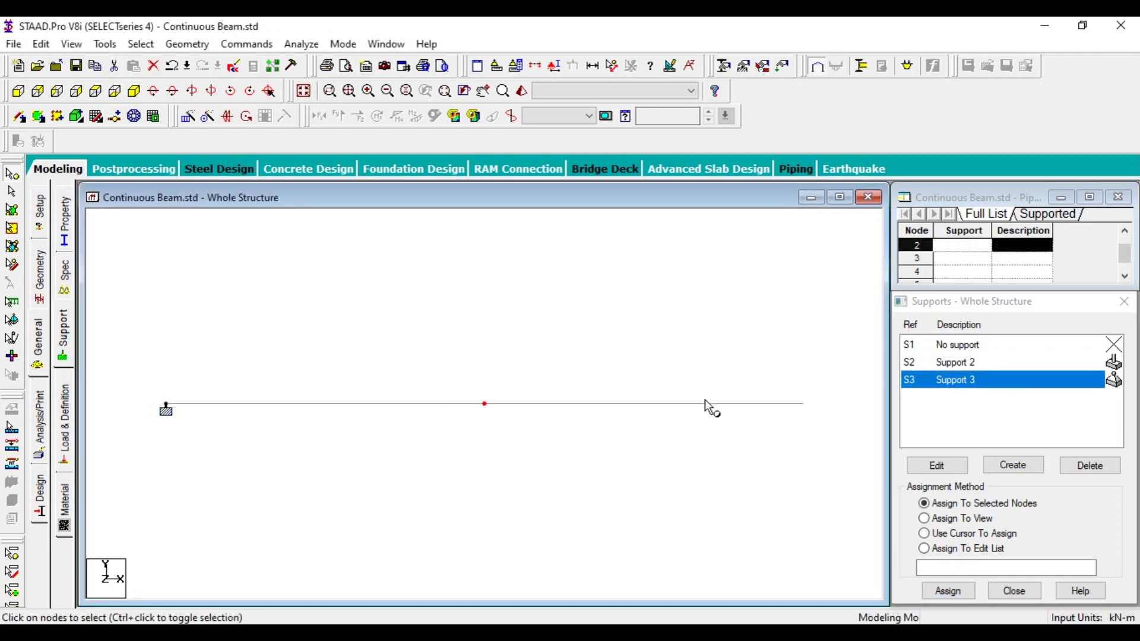
{"action": "left_click_drag", "start_coordinate": [658, 384], "coordinate": [731, 456]}
{"action": "left_click_drag", "start_coordinate": [455, 372], "coordinate": [483, 387]}
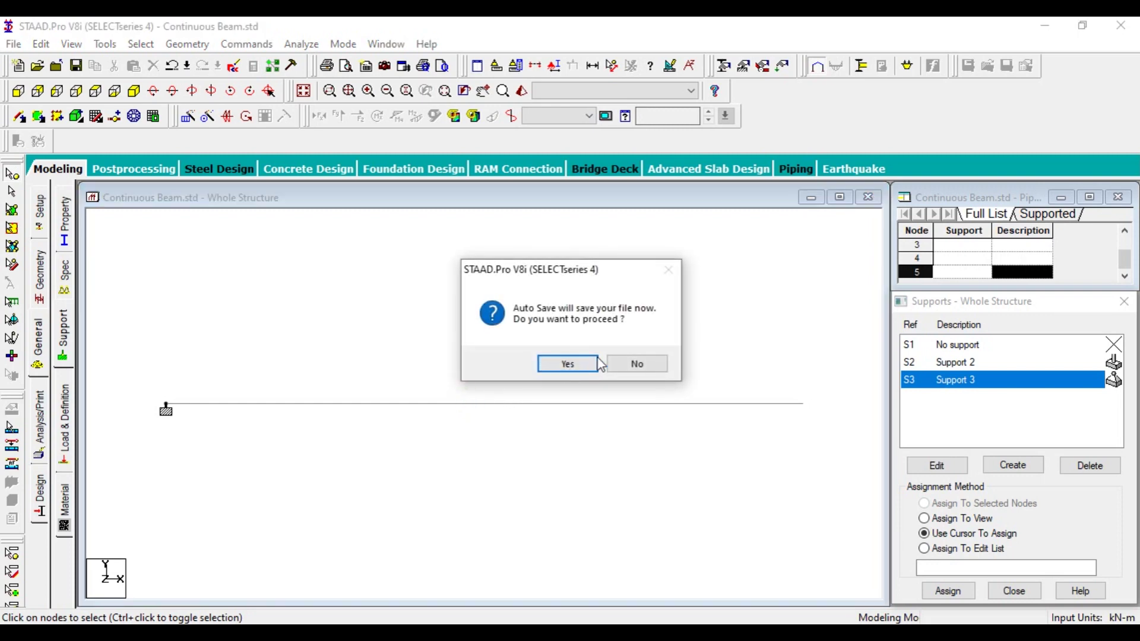
{"action": "left_click", "coordinate": [569, 370]}
{"action": "left_click", "coordinate": [472, 348]}
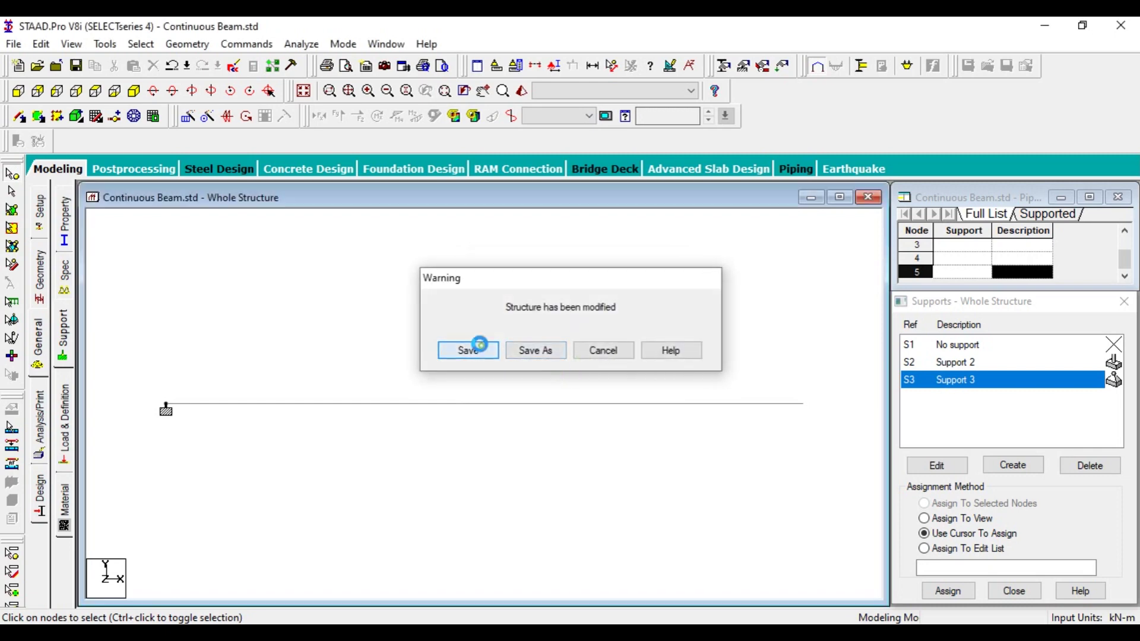
Assign pinned Support 3 to node 2, the first interior support point of the beam.
{"action": "left_click", "coordinate": [15, 174]}
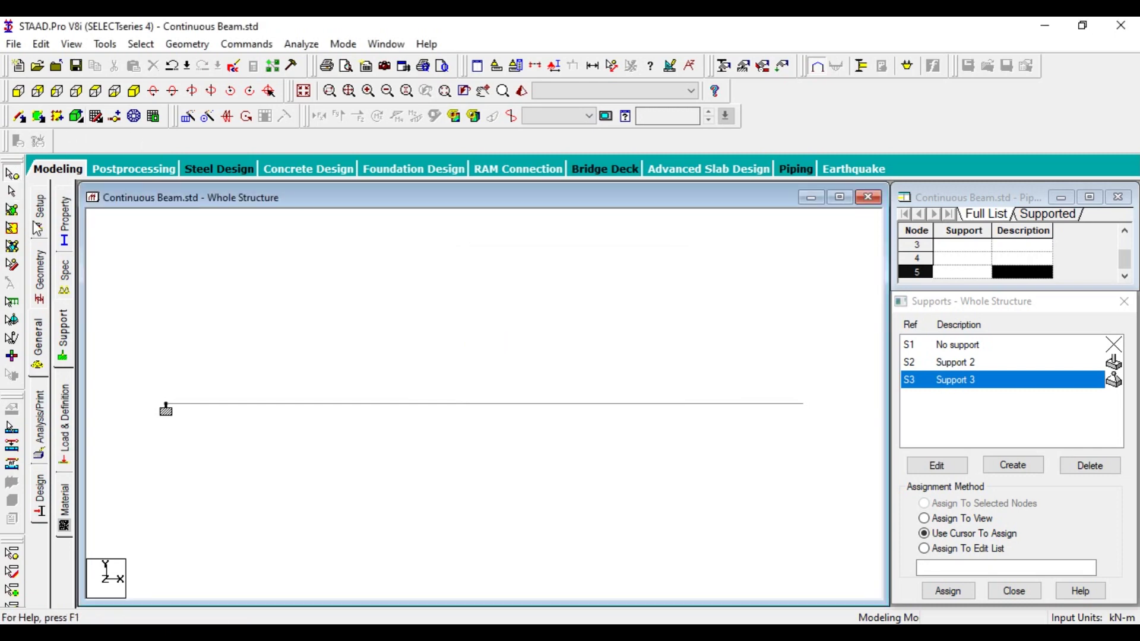
{"action": "left_click_drag", "start_coordinate": [153, 291], "coordinate": [821, 517]}
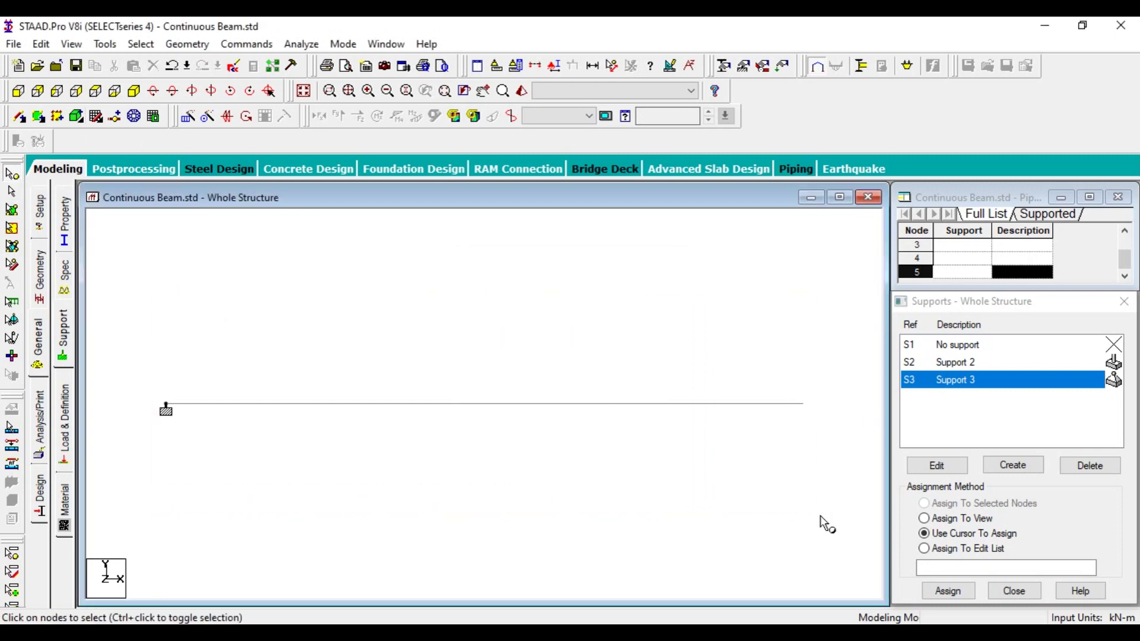
{"action": "left_click", "coordinate": [484, 405]}
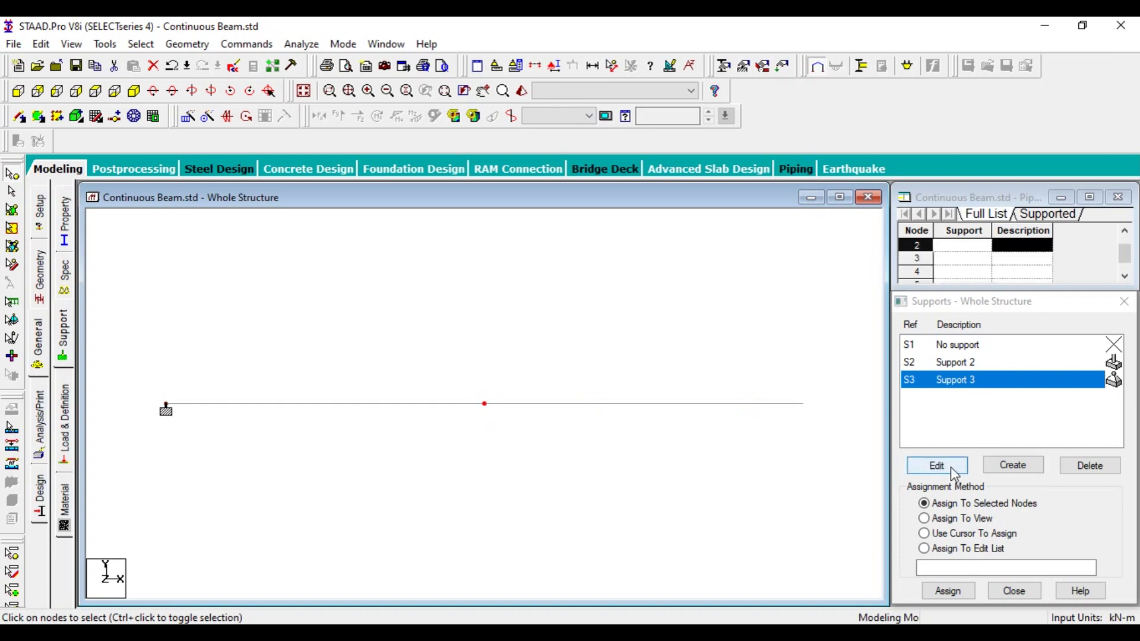
{"action": "left_click", "coordinate": [955, 594]}
{"action": "left_click", "coordinate": [1020, 494]}
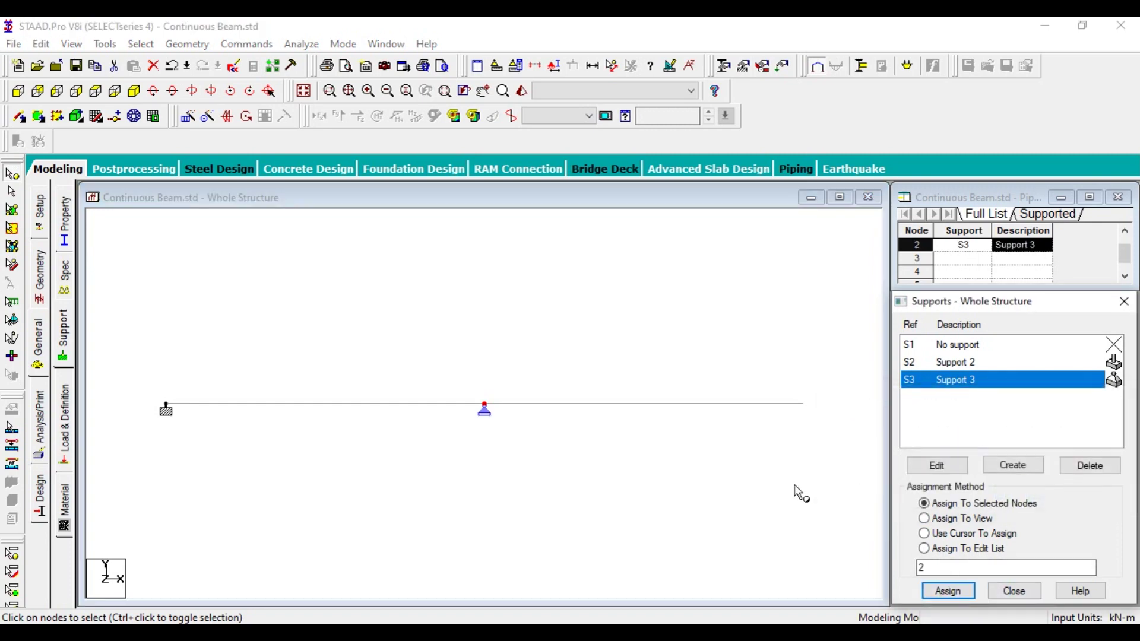
Assign pinned Support 3 to node 4, checking its location against the beam sketch in Paint, and clear the node selection.
{"action": "left_click_drag", "start_coordinate": [598, 394], "coordinate": [789, 509]}
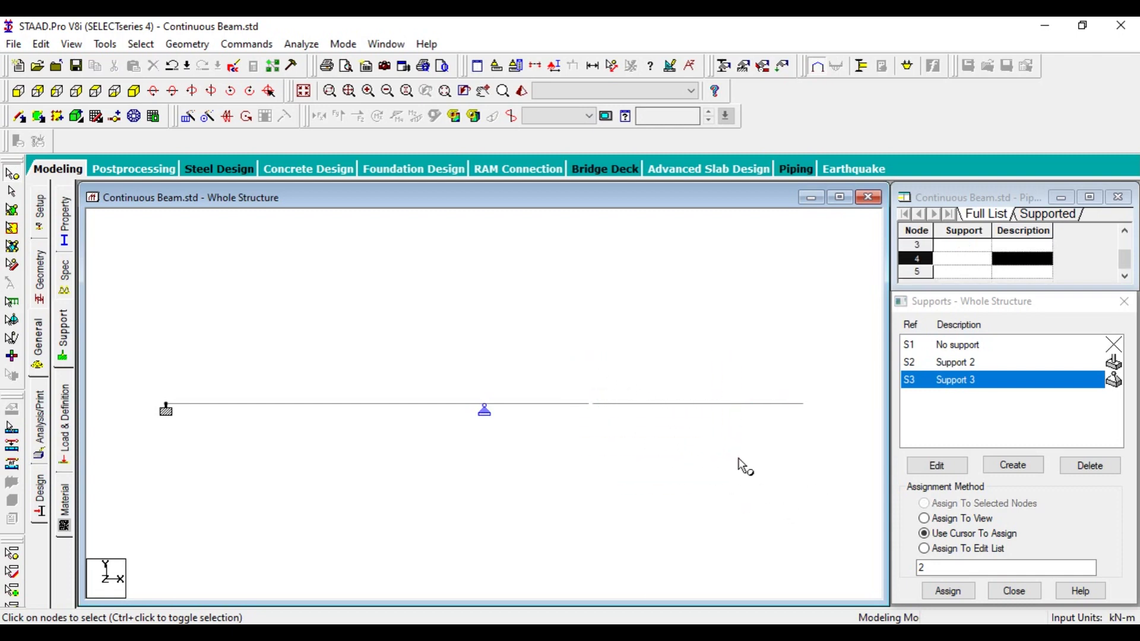
{"action": "left_click", "coordinate": [590, 404]}
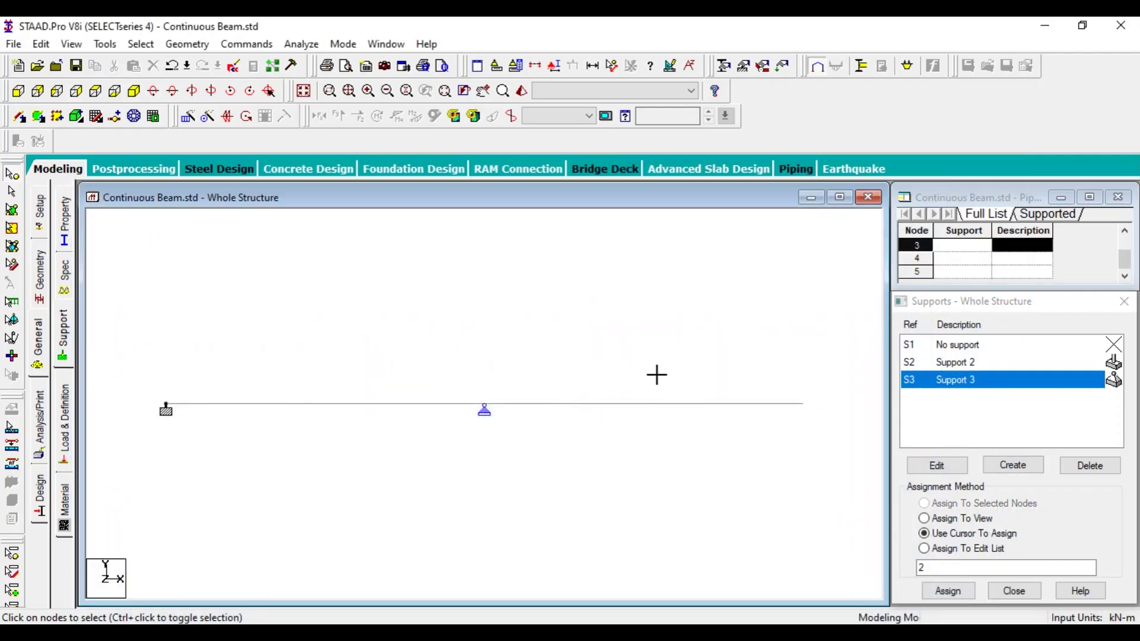
{"action": "left_click_drag", "start_coordinate": [641, 361], "coordinate": [841, 502]}
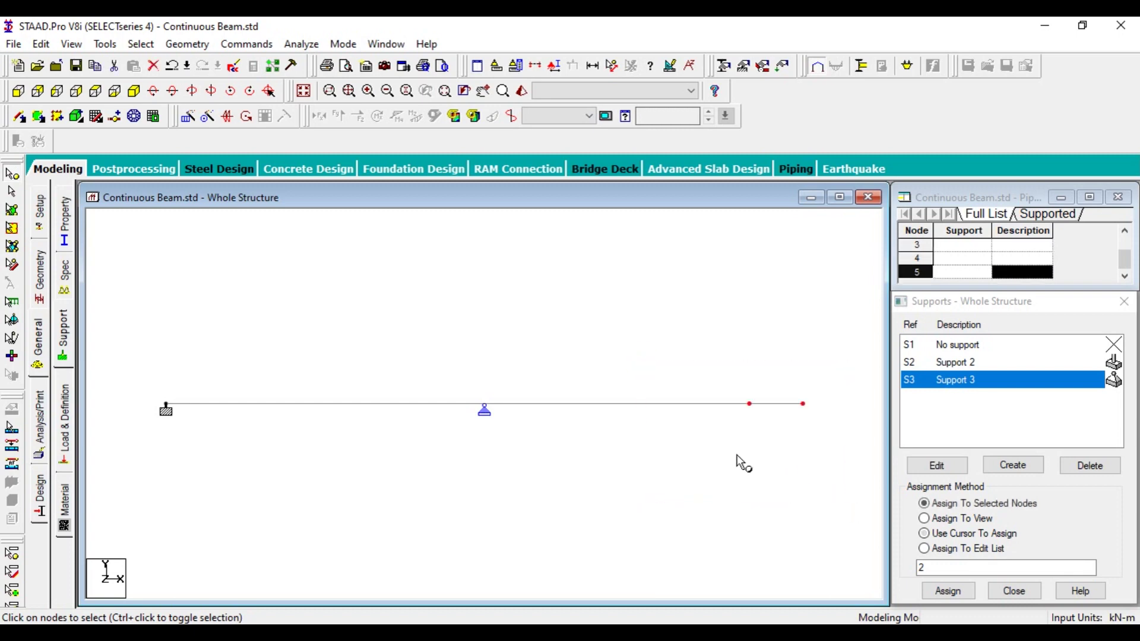
{"action": "left_click", "coordinate": [749, 404]}
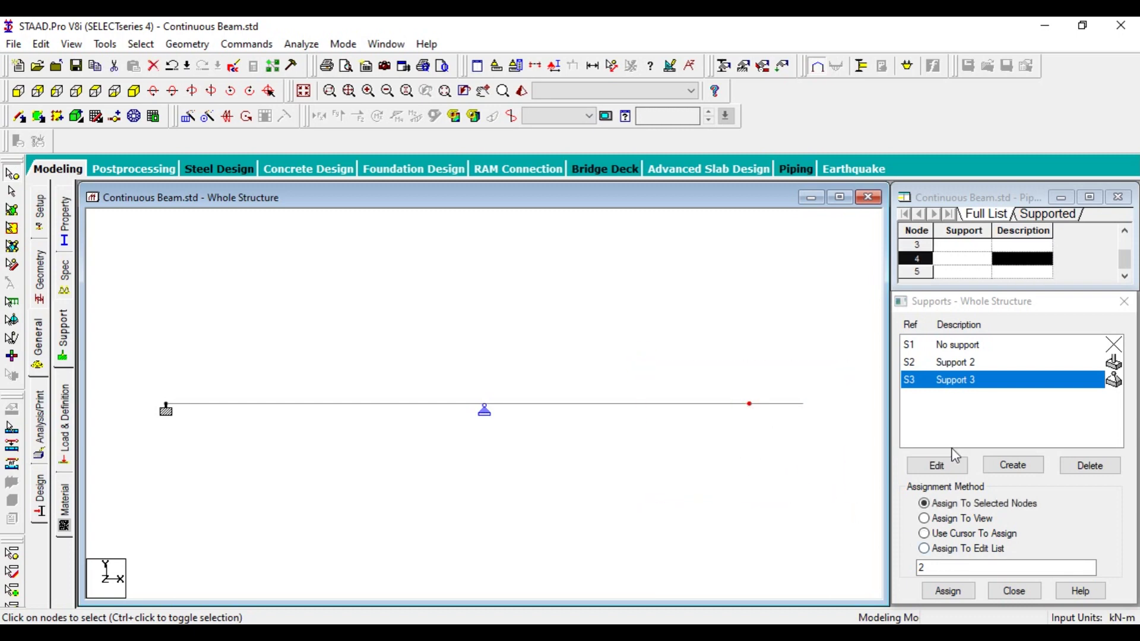
{"action": "left_click", "coordinate": [948, 590]}
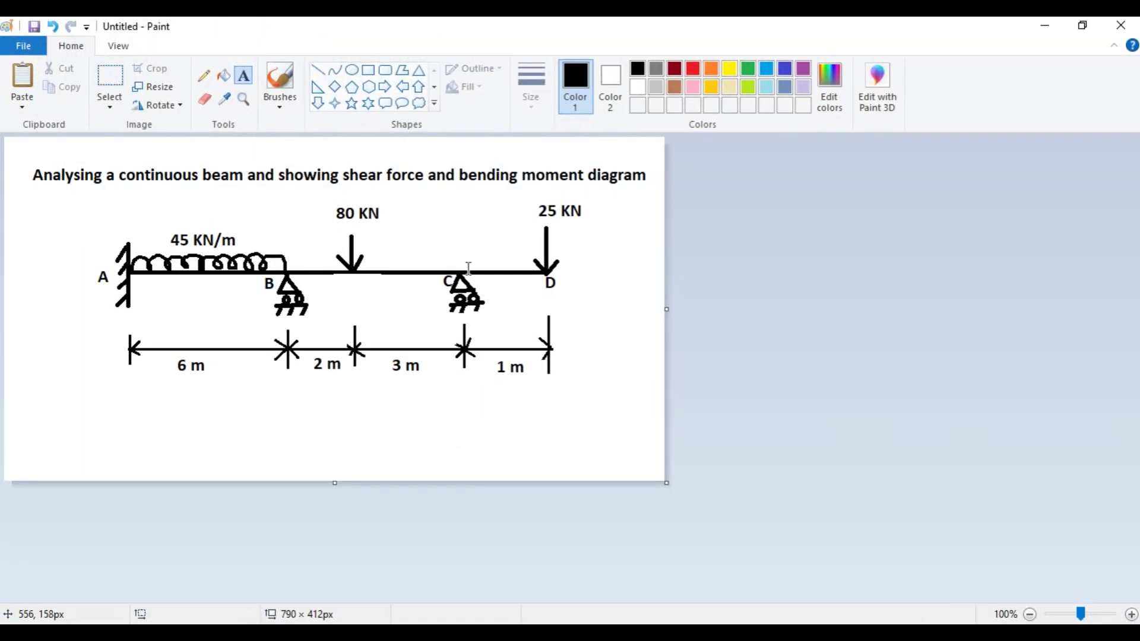
{"action": "left_click", "coordinate": [1044, 26]}
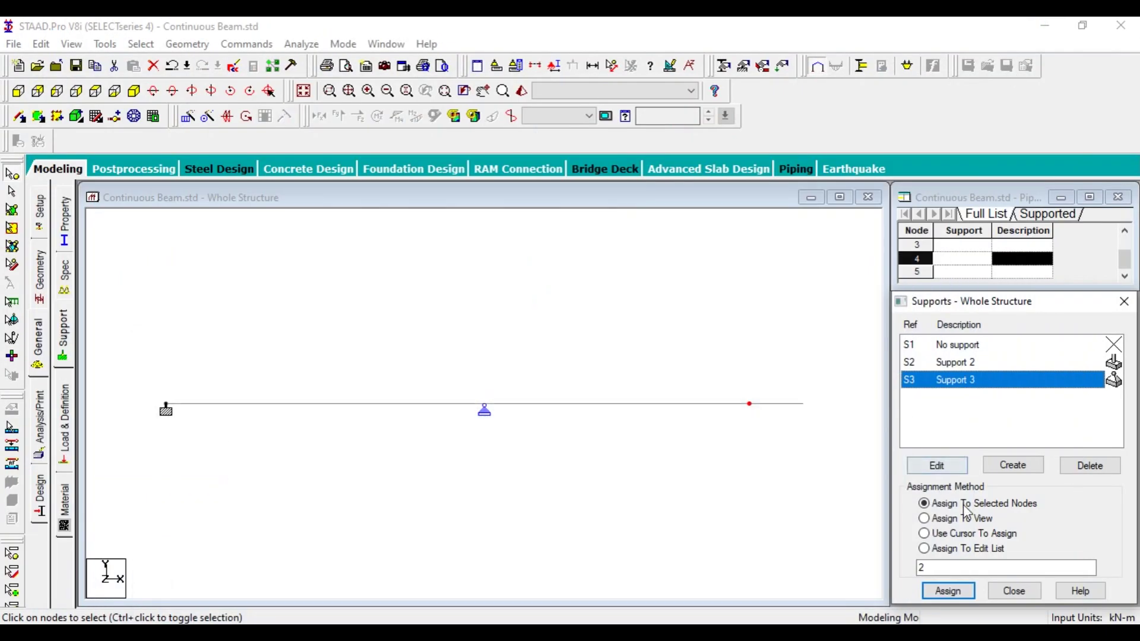
{"action": "left_click", "coordinate": [954, 597]}
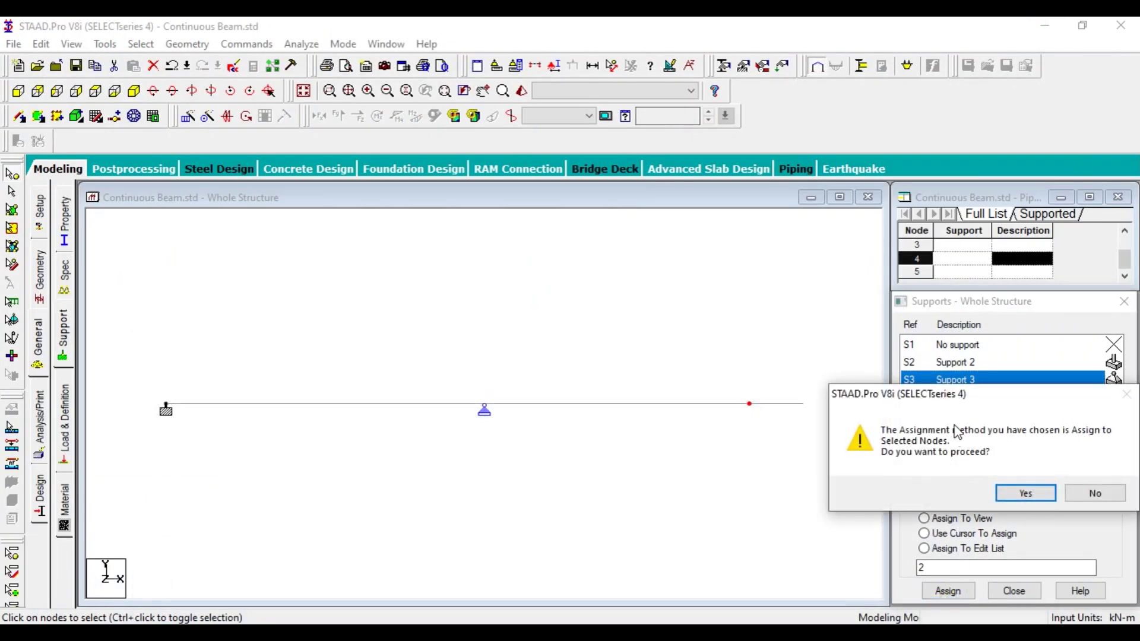
{"action": "left_click", "coordinate": [1027, 493]}
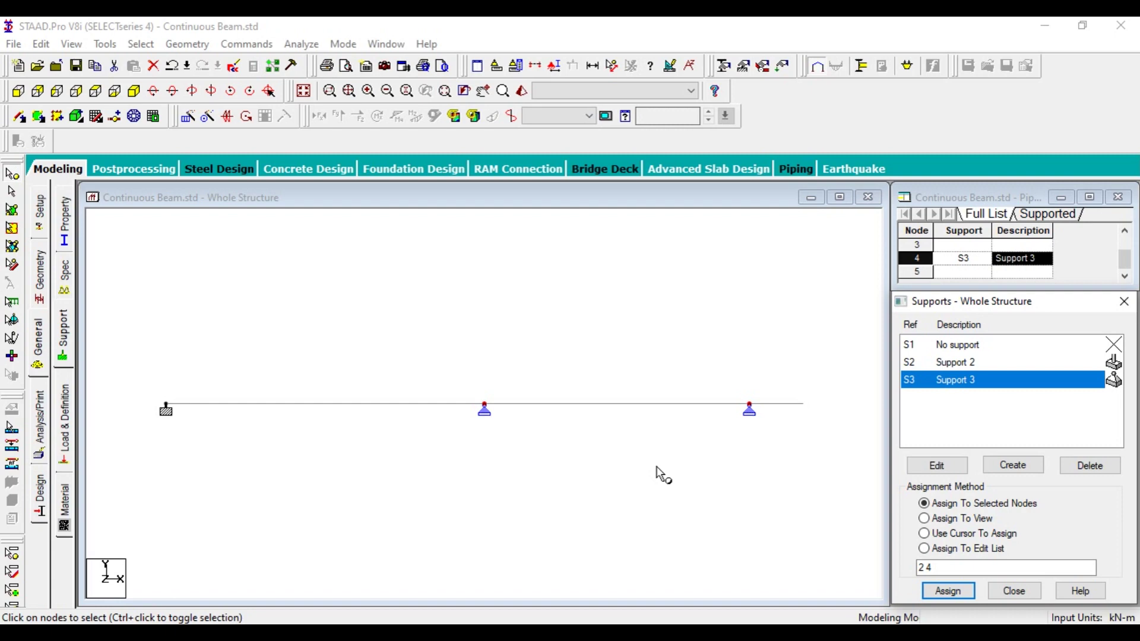
{"action": "left_click", "coordinate": [754, 438]}
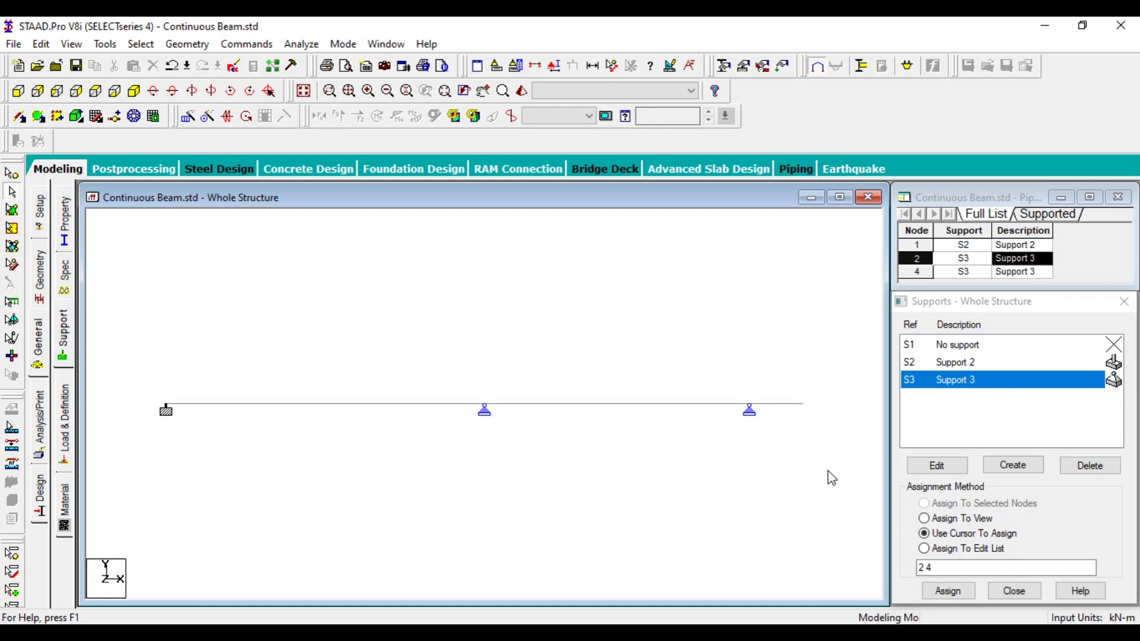
Open the load definitions, expand the definition types, and start a new primary case under Load Cases Details.
{"action": "left_click", "coordinate": [65, 437]}
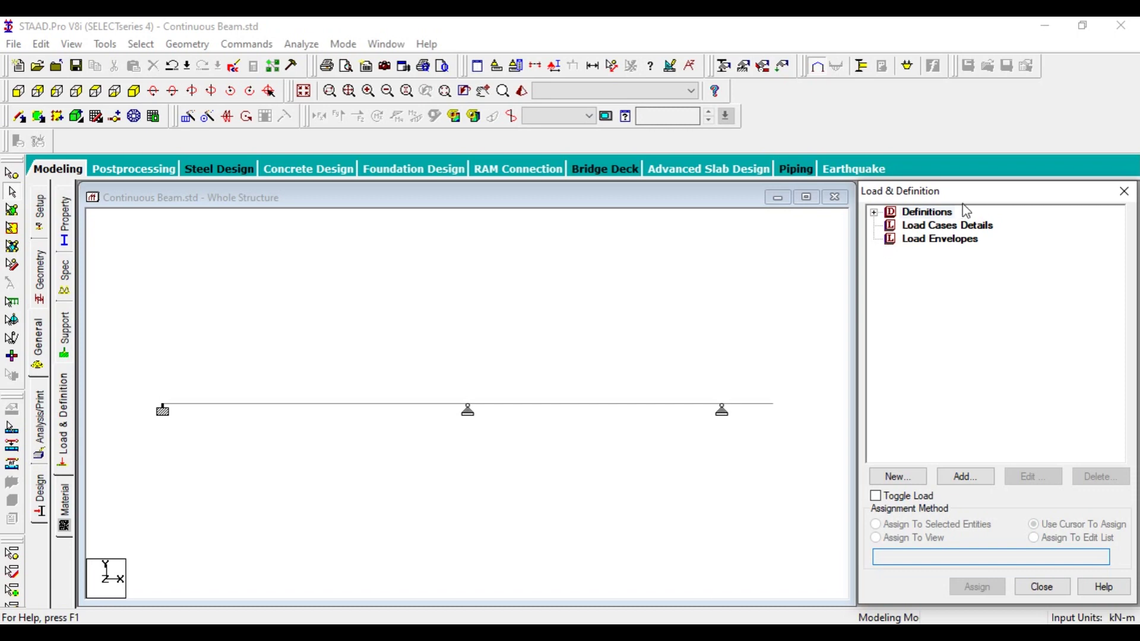
{"action": "left_click", "coordinate": [870, 213]}
{"action": "left_click", "coordinate": [874, 212]}
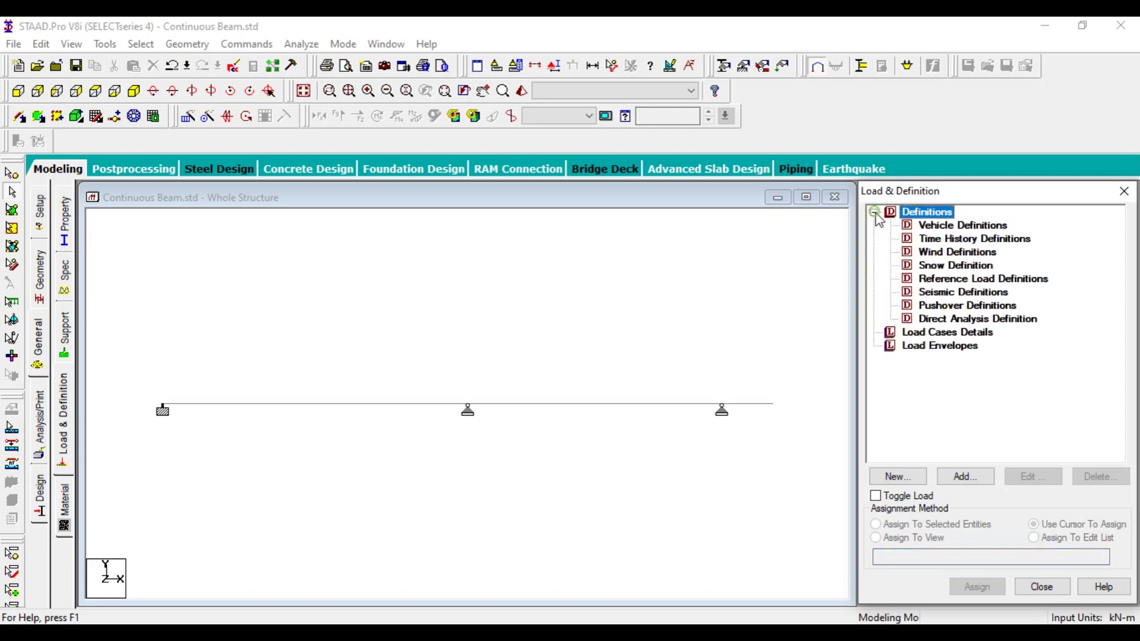
{"action": "left_click", "coordinate": [907, 336]}
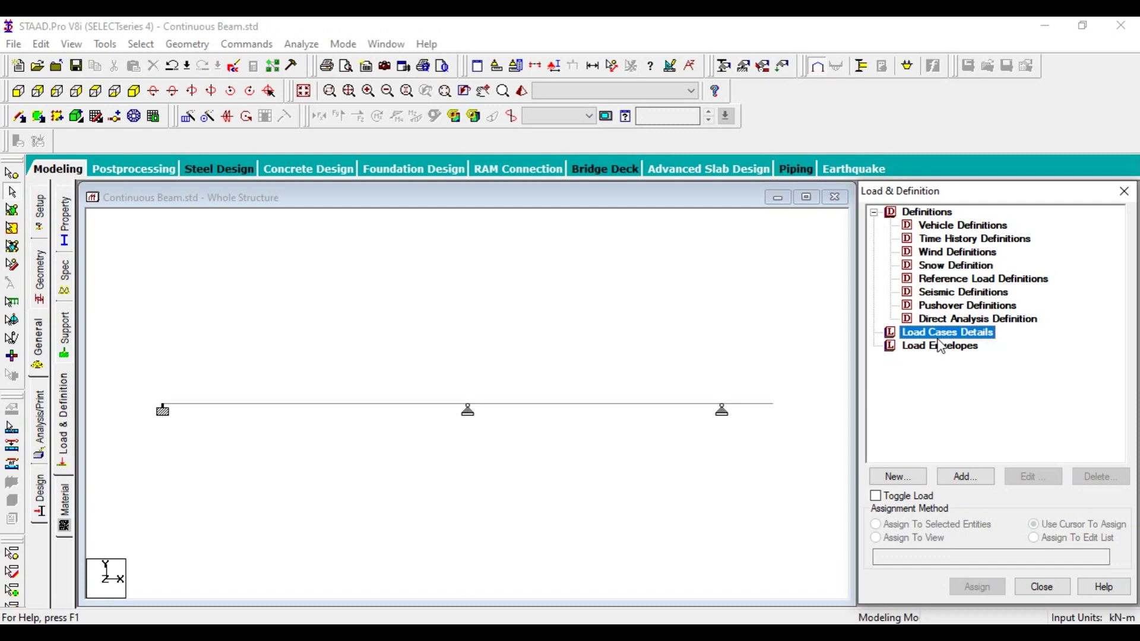
{"action": "left_click", "coordinate": [964, 477]}
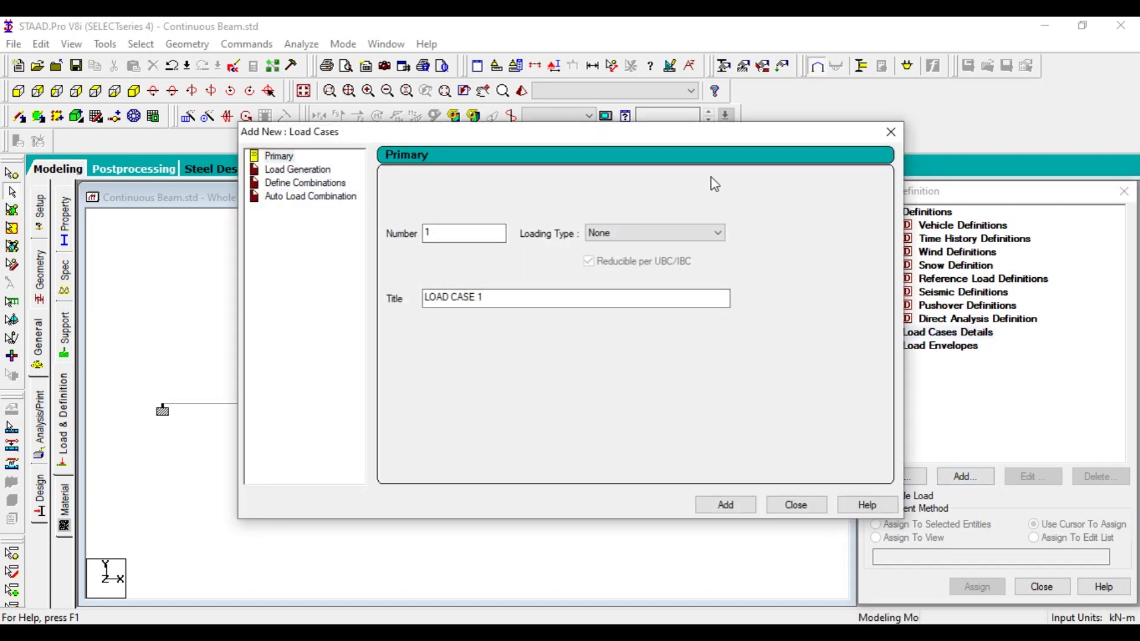
Set the new load case's loading type to Dead and title it "Dead load".
{"action": "left_click", "coordinate": [664, 236]}
{"action": "left_click", "coordinate": [623, 243]}
{"action": "left_click_drag", "start_coordinate": [503, 300], "coordinate": [333, 301]}
{"action": "type", "text": "Dead load"}
Add primary load case 1 with loading type Live and the title "Live load".
{"action": "left_click", "coordinate": [652, 239]}
{"action": "left_click", "coordinate": [613, 256]}
{"action": "left_click_drag", "start_coordinate": [447, 298], "coordinate": [227, 293]}
{"action": "type", "text": "Live load"}
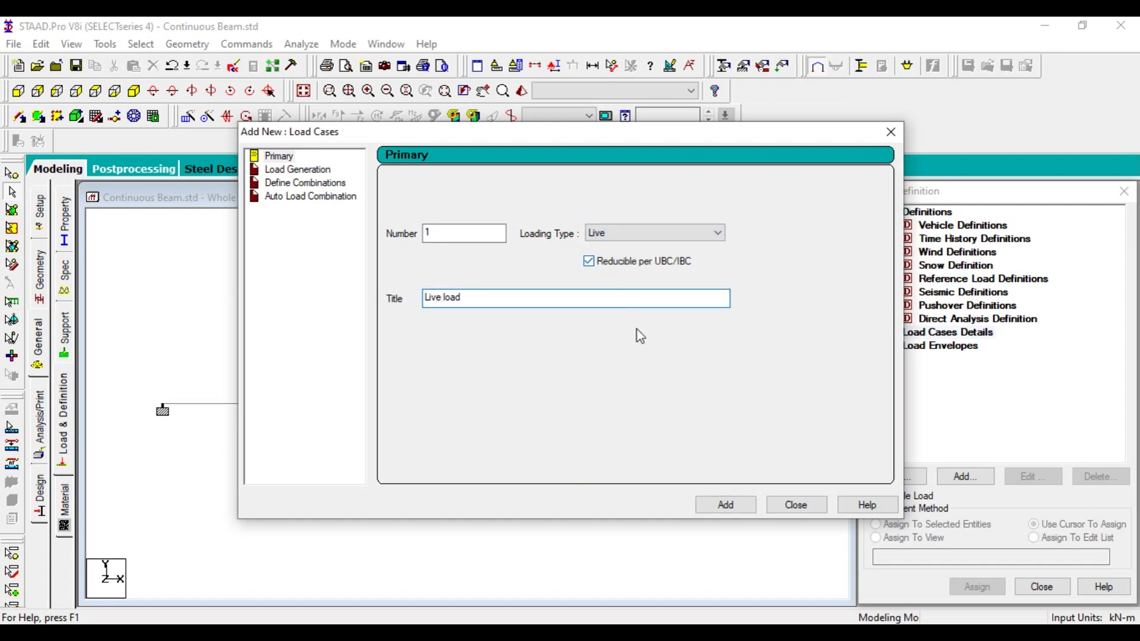
{"action": "left_click", "coordinate": [744, 512]}
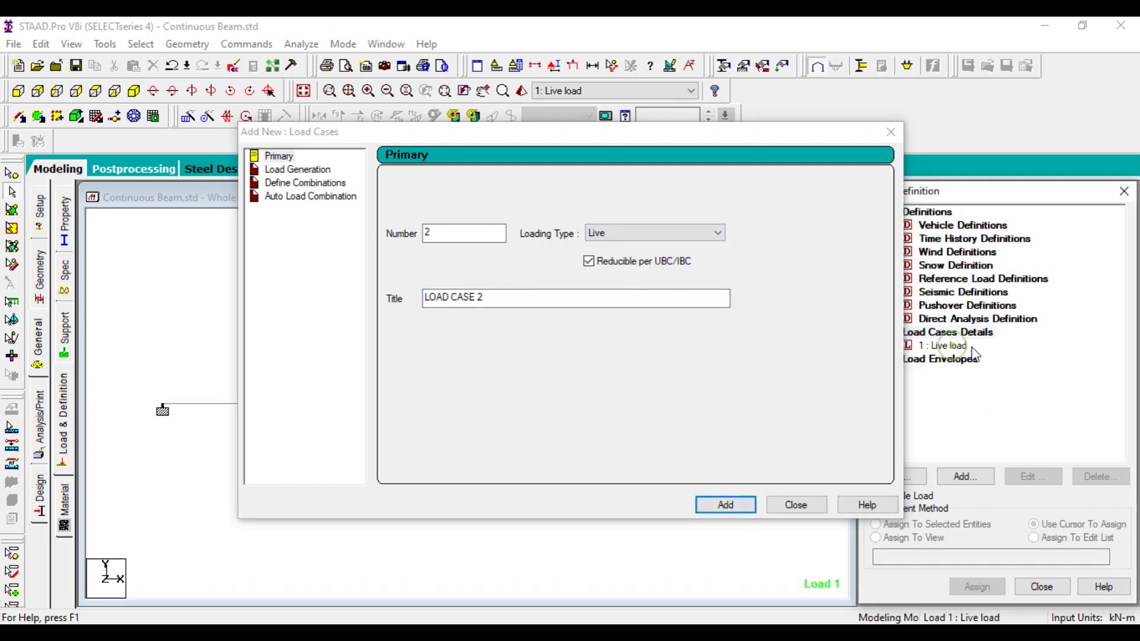
{"action": "left_click_drag", "start_coordinate": [900, 142], "coordinate": [736, 74]}
{"action": "left_click", "coordinate": [795, 69]}
Add a uniform member force of -45 kN/m in the GY direction to the Live load case, checking the beam sketch in Paint.
{"action": "left_click", "coordinate": [943, 345]}
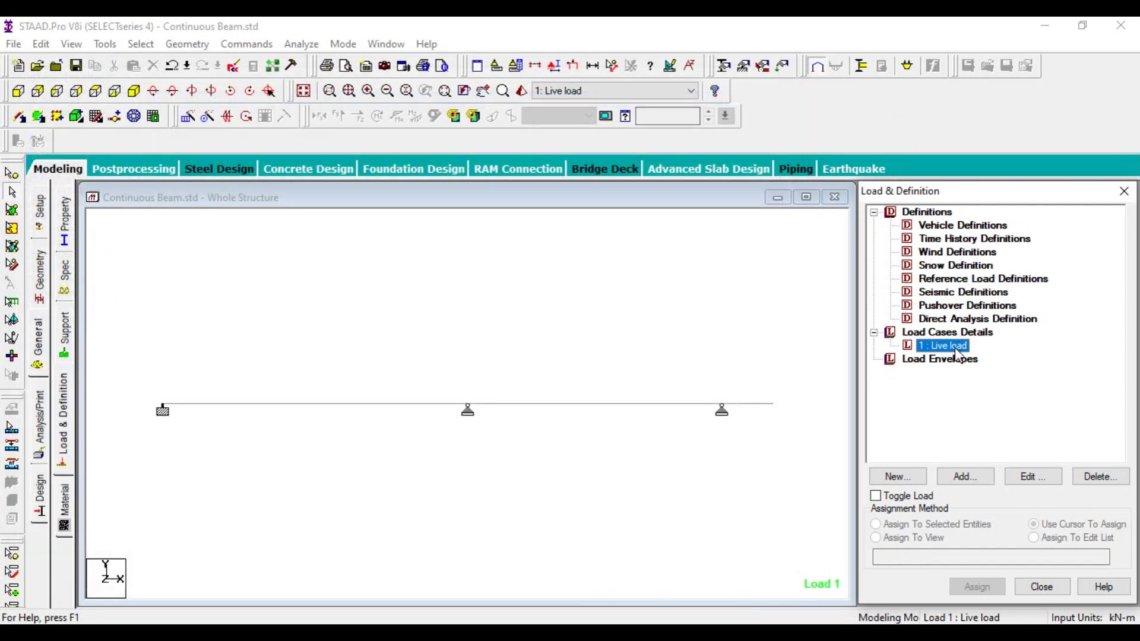
{"action": "left_click", "coordinate": [960, 477]}
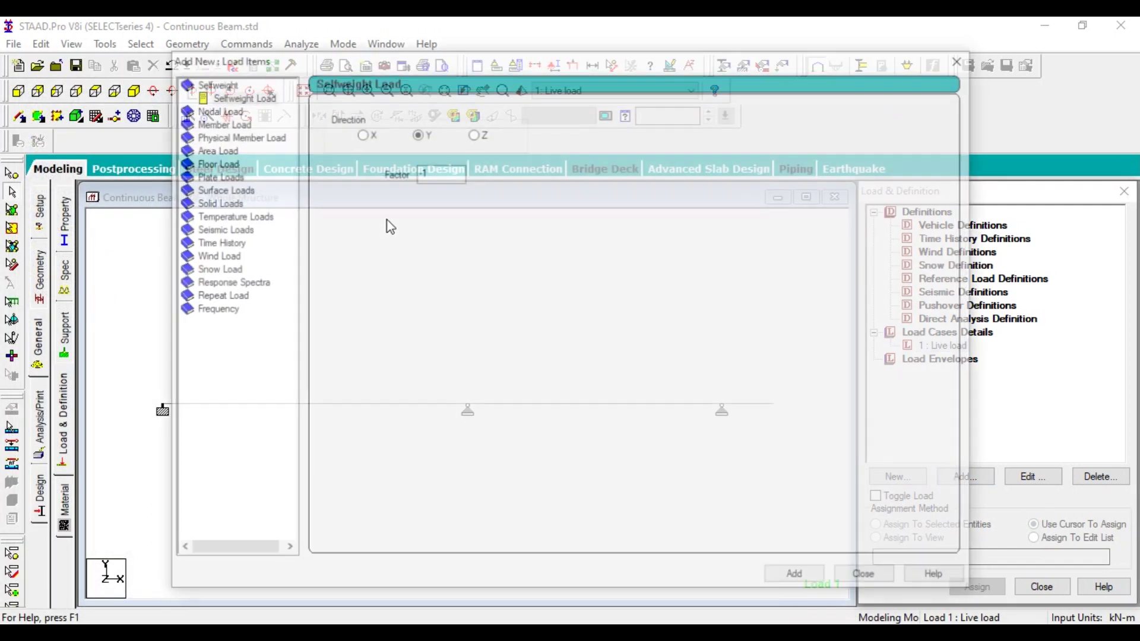
{"action": "left_click", "coordinate": [232, 96]}
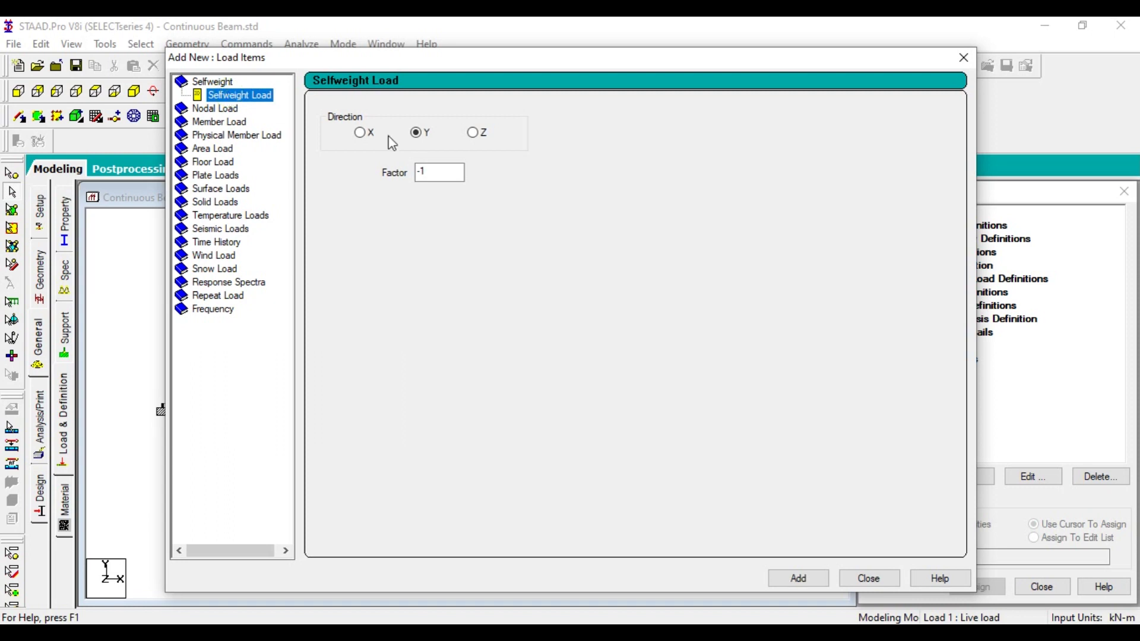
{"action": "left_click", "coordinate": [196, 125]}
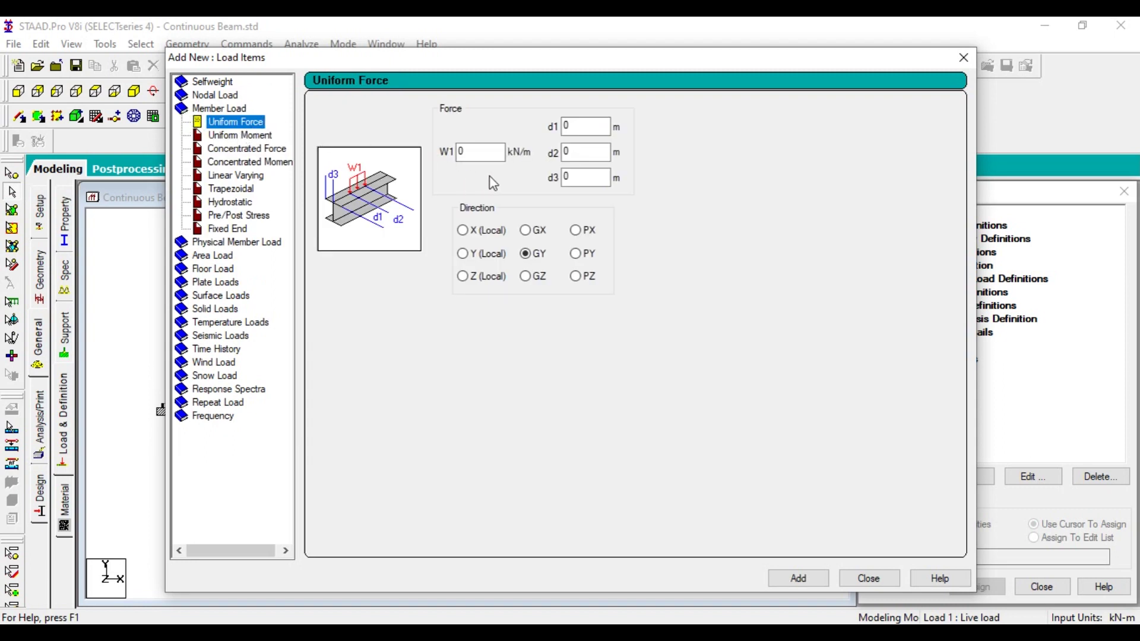
{"action": "left_click", "coordinate": [480, 153]}
{"action": "double_click", "coordinate": [480, 154]}
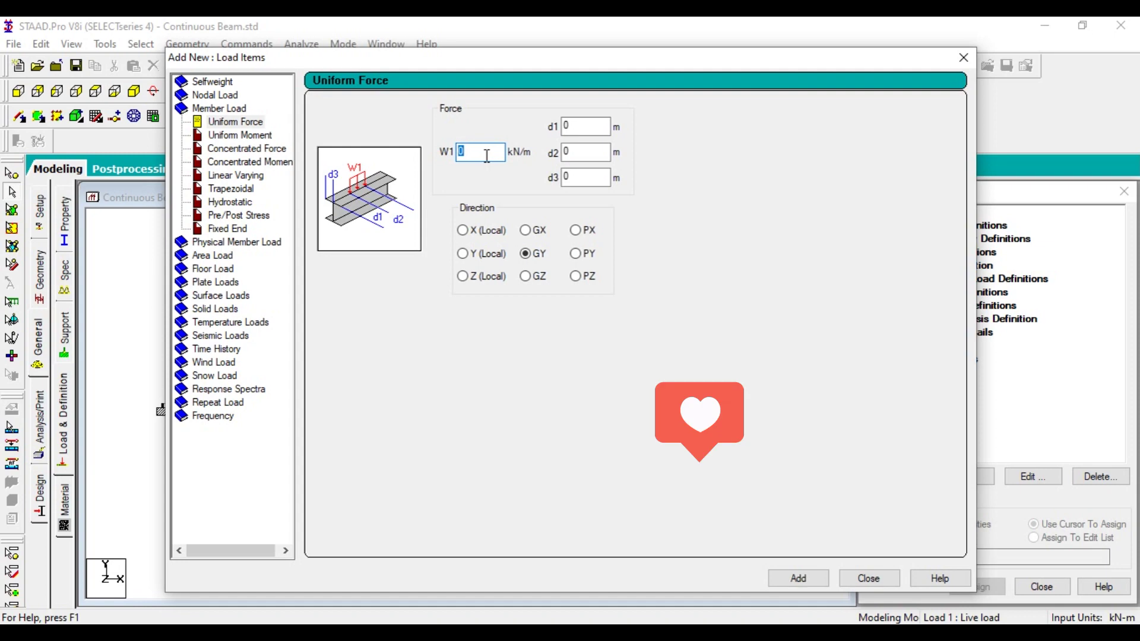
{"action": "key", "text": "alt+Tab"}
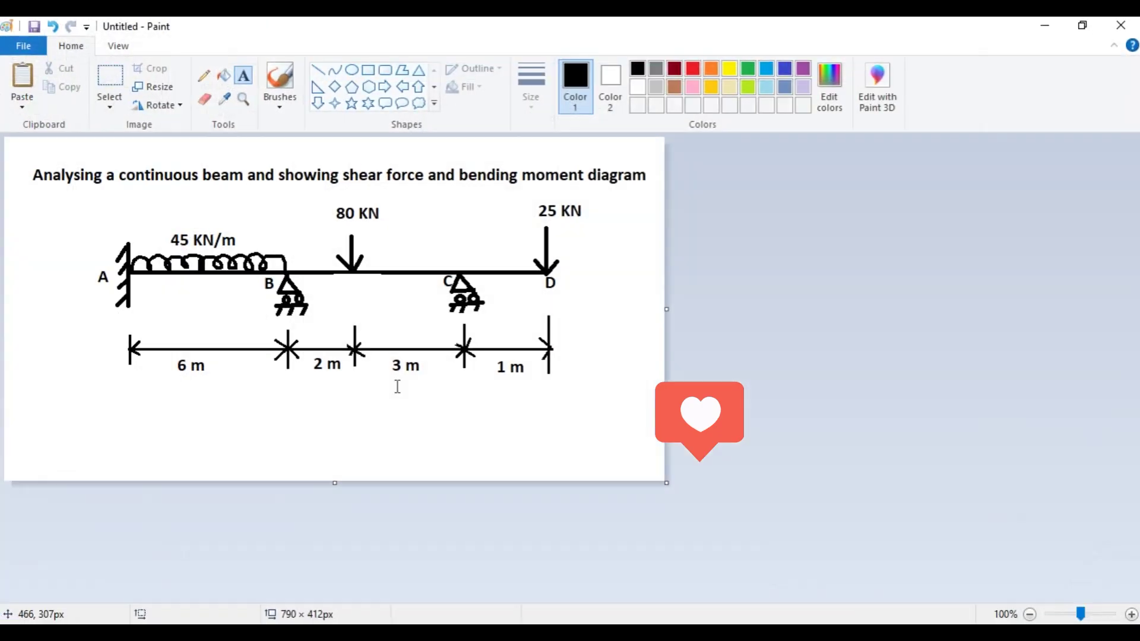
{"action": "left_click", "coordinate": [1048, 26]}
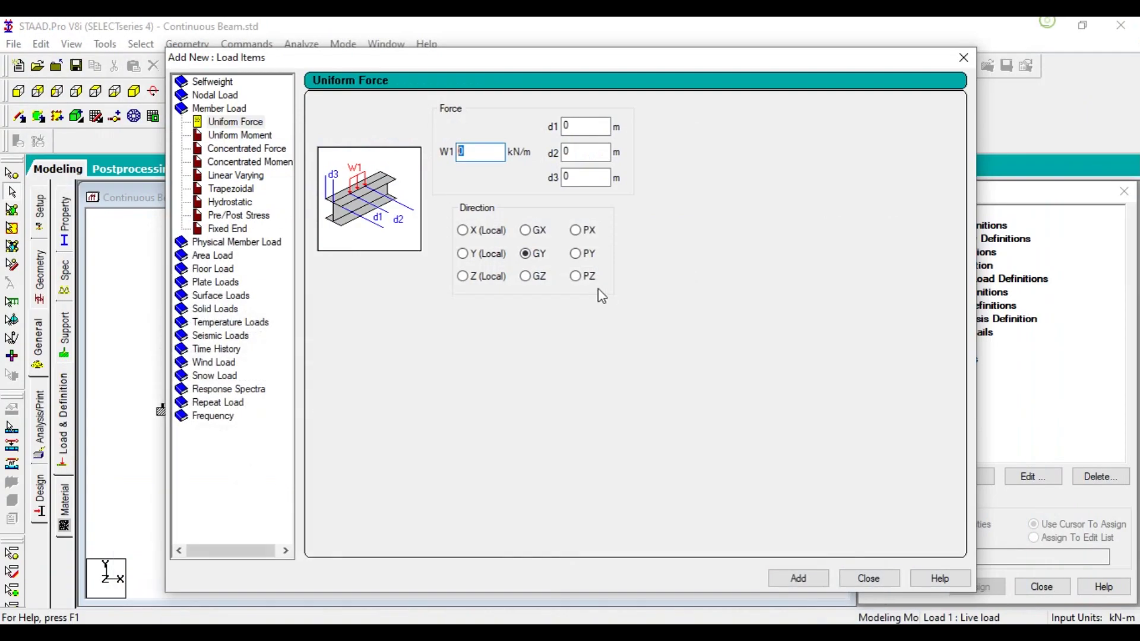
{"action": "type", "text": "-45"}
{"action": "left_click", "coordinate": [583, 127]}
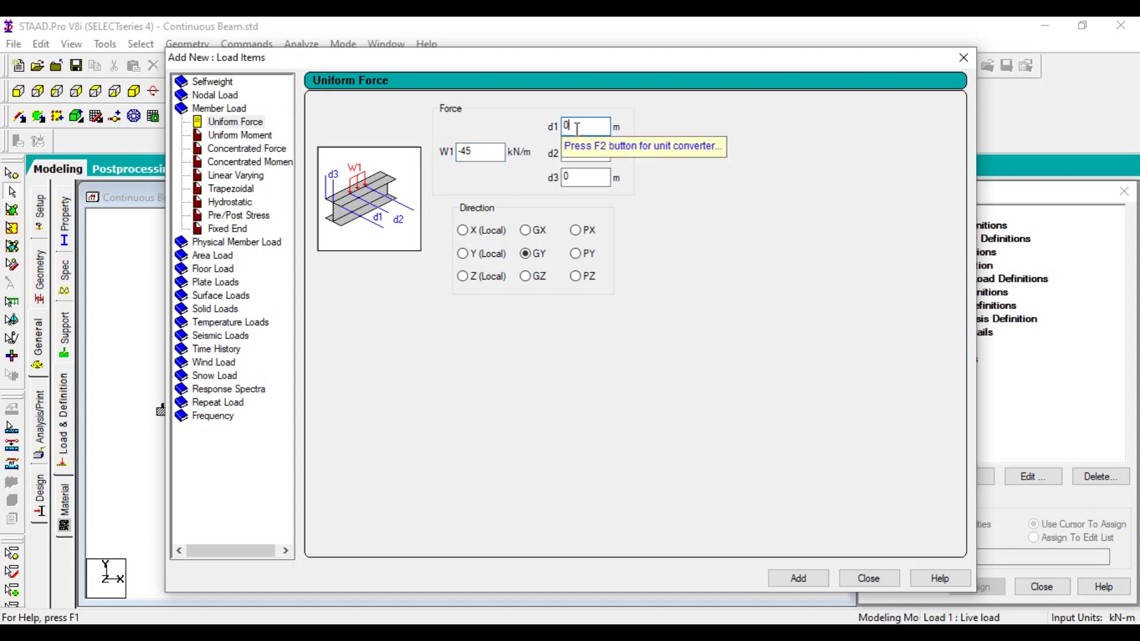
{"action": "left_click", "coordinate": [814, 579]}
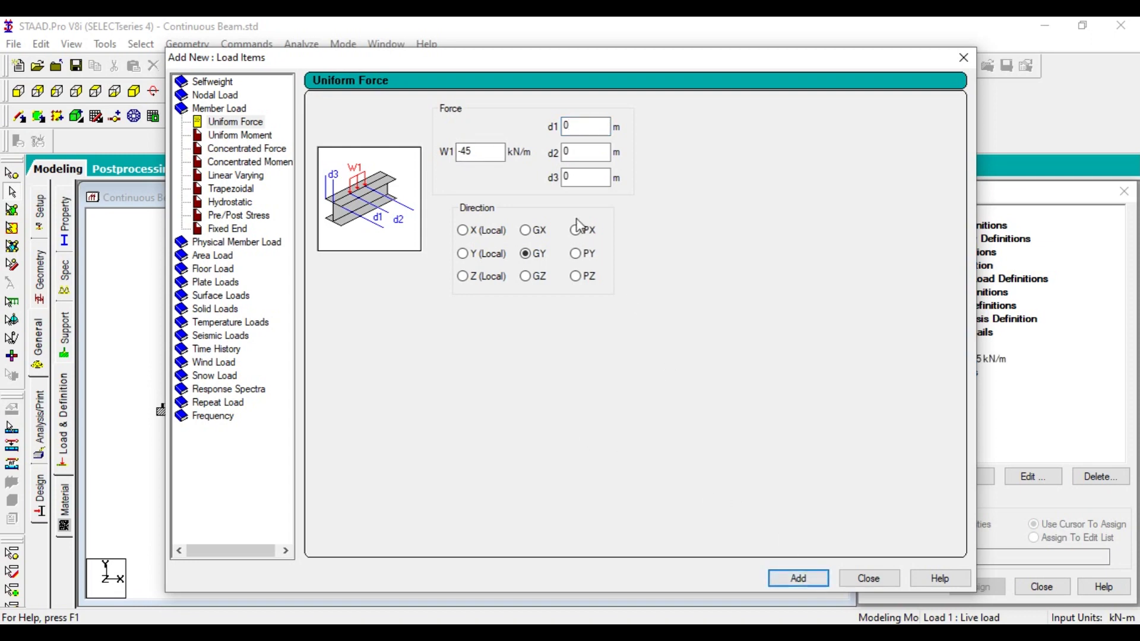
Add a concentrated member force of -80 kN in the GY direction to the Live load case, checking the beam sketch in Paint.
{"action": "left_click", "coordinate": [256, 149]}
{"action": "left_click", "coordinate": [481, 152]}
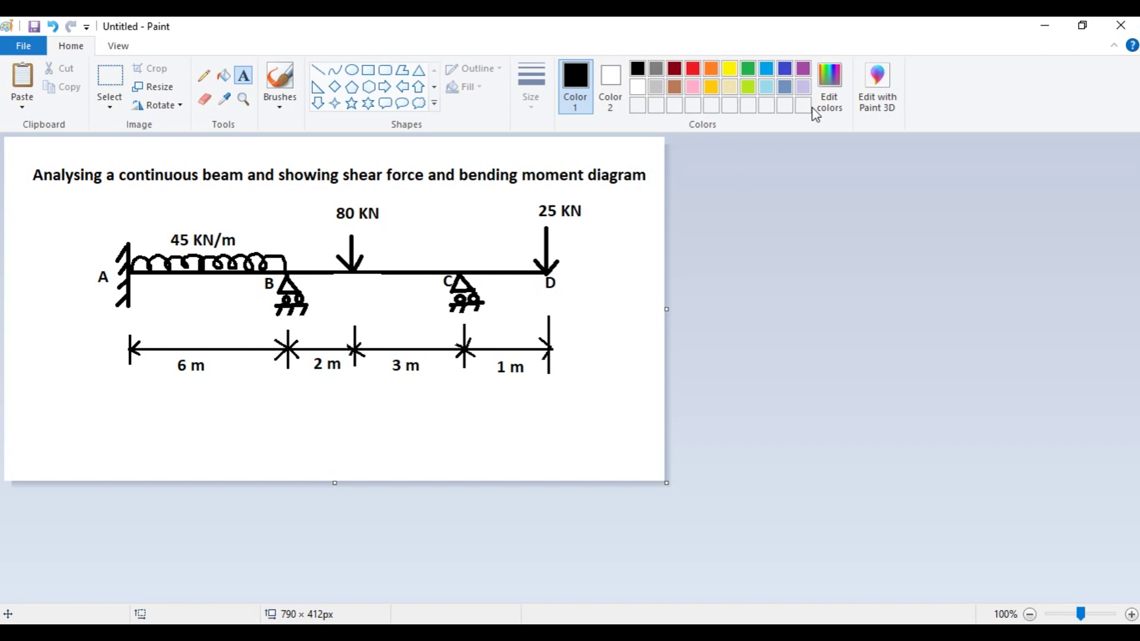
{"action": "left_click", "coordinate": [1045, 26]}
{"action": "left_click", "coordinate": [481, 151]}
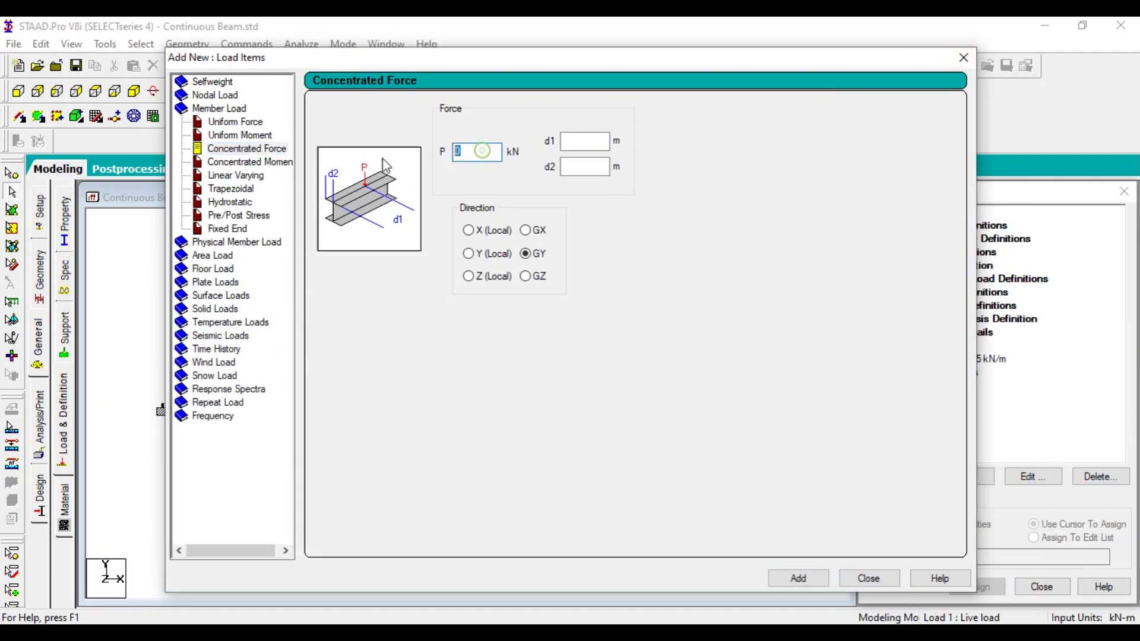
{"action": "type", "text": "-80"}
{"action": "left_click", "coordinate": [797, 578]}
Add a second concentrated member force of -25 kN in GY and close the load items dialog.
{"action": "double_click", "coordinate": [481, 156]}
{"action": "type", "text": "-25"}
{"action": "left_click", "coordinate": [806, 580]}
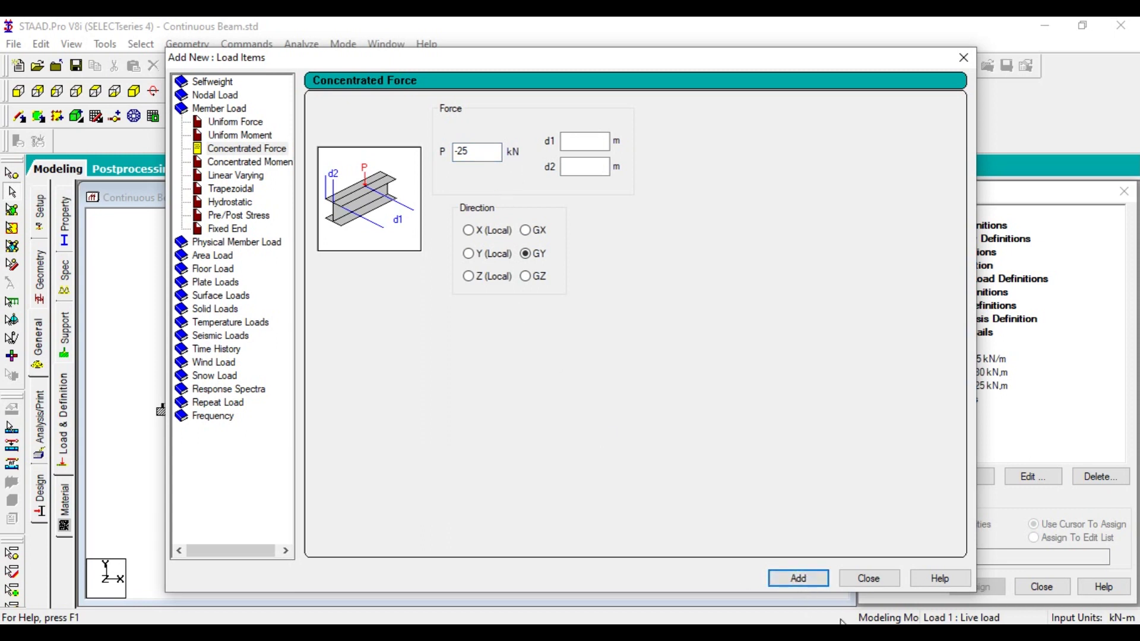
{"action": "left_click", "coordinate": [869, 581]}
Edit the -80 kN concentrated load so its distance d1 is 2 m.
{"action": "left_click", "coordinate": [961, 373]}
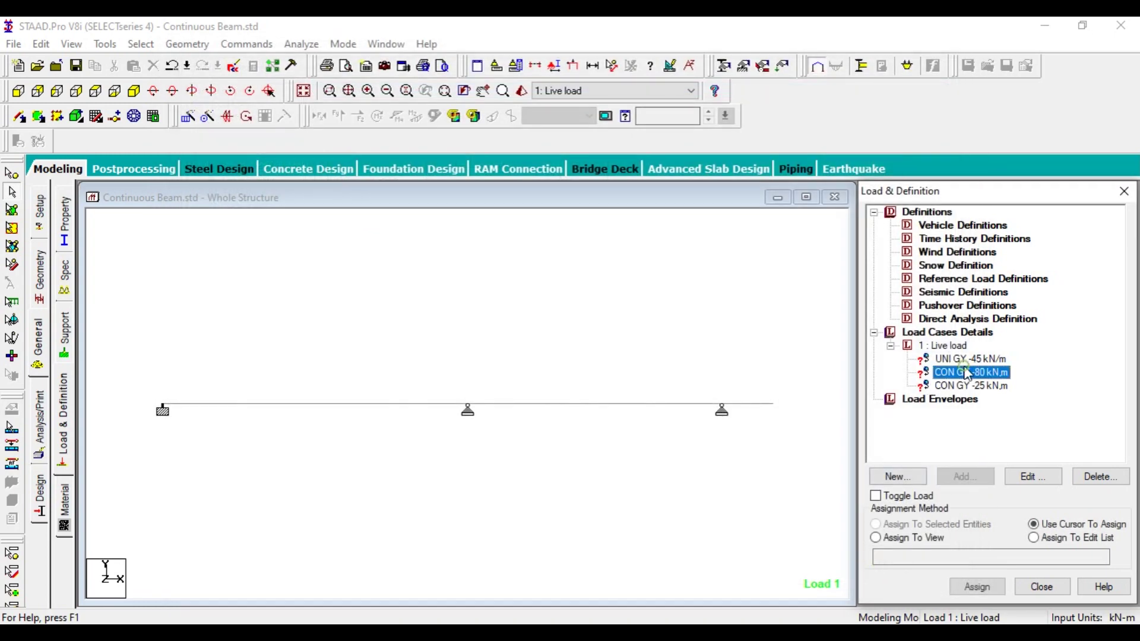
{"action": "left_click", "coordinate": [1033, 476]}
{"action": "left_click", "coordinate": [609, 245]}
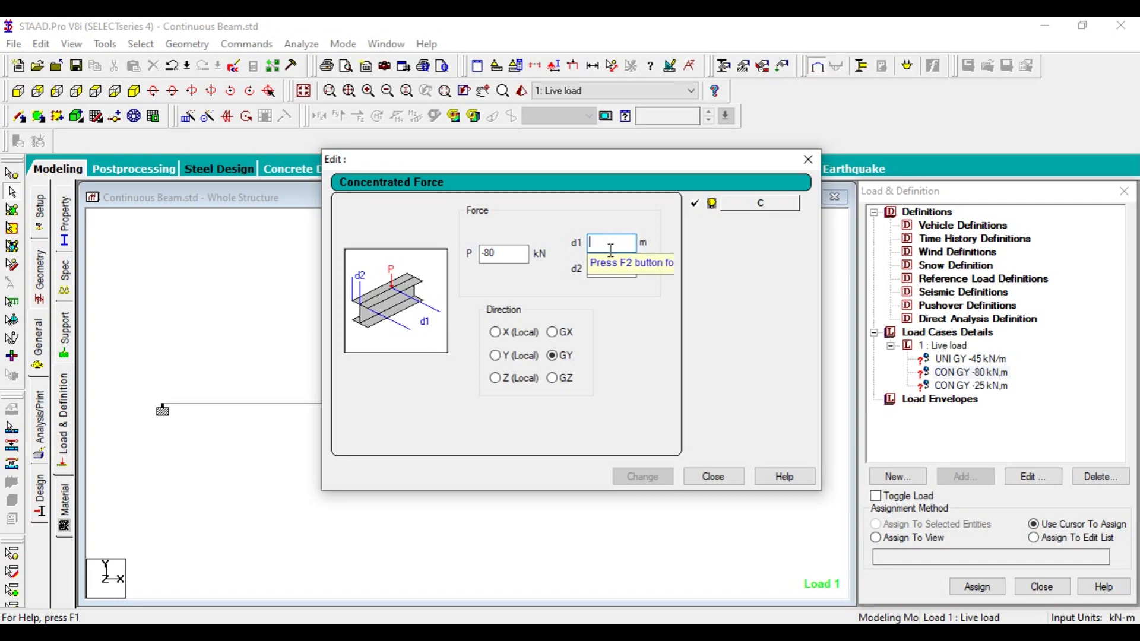
{"action": "type", "text": "2"}
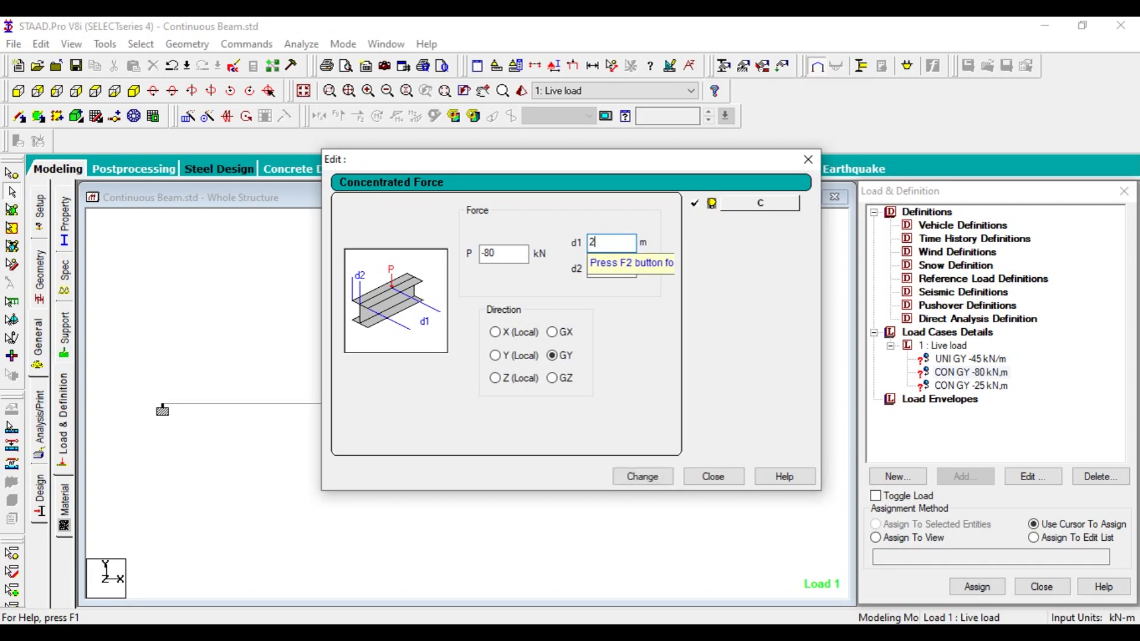
{"action": "left_click", "coordinate": [648, 479]}
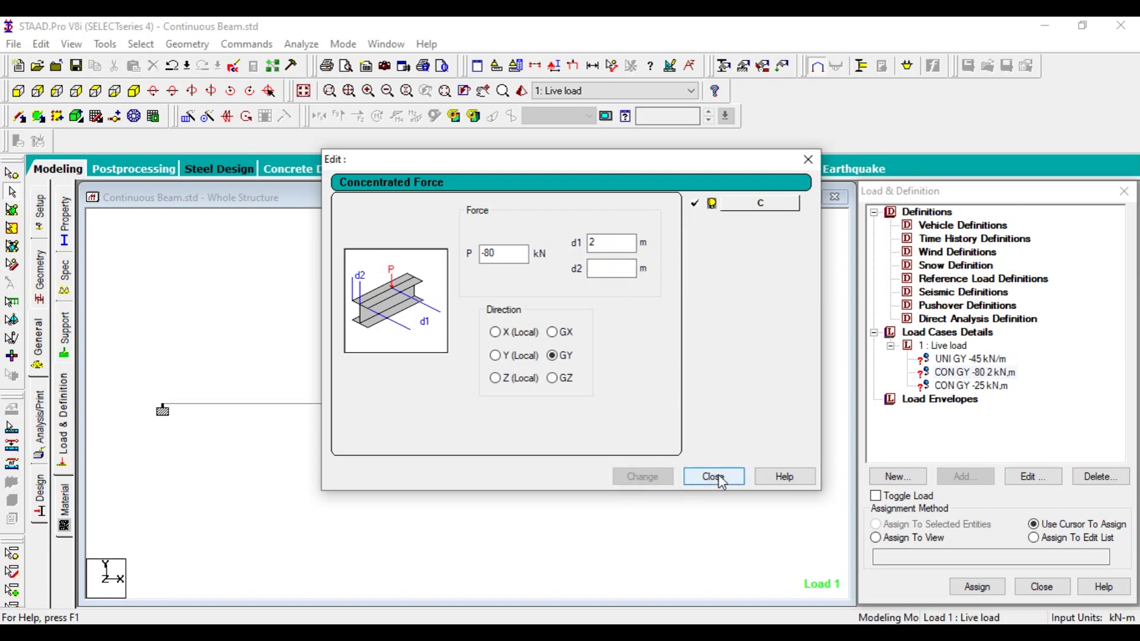
{"action": "left_click", "coordinate": [718, 479]}
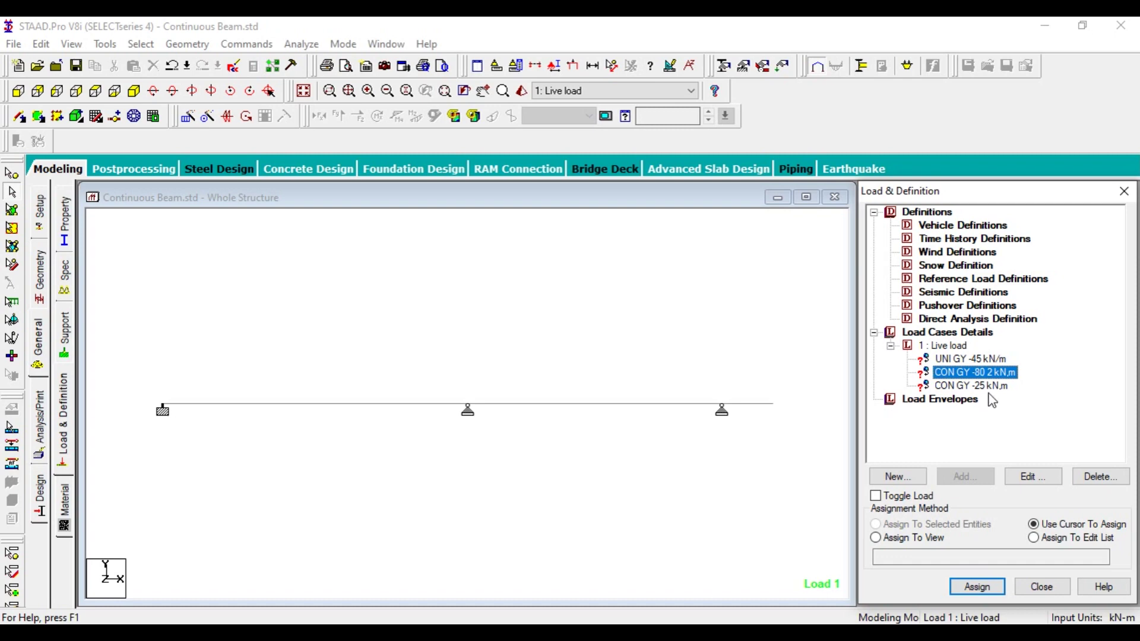
Edit the -25 kN concentrated load so its distance d1 is 1 m.
{"action": "left_click", "coordinate": [988, 388]}
{"action": "left_click", "coordinate": [1024, 478]}
{"action": "left_click", "coordinate": [621, 241]}
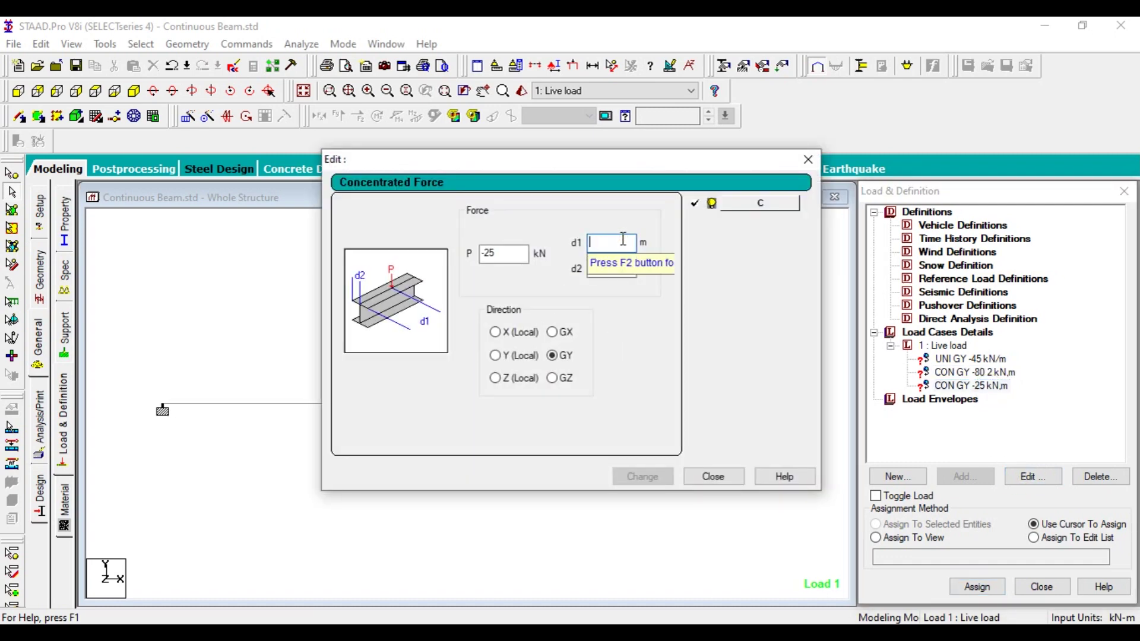
{"action": "type", "text": "1"}
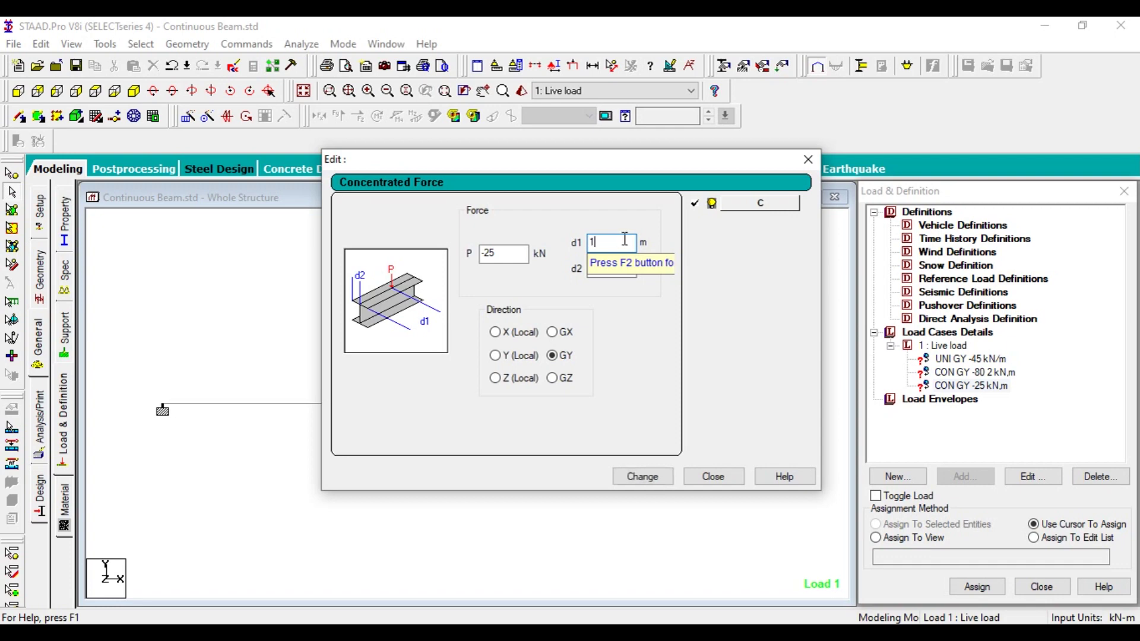
{"action": "left_click", "coordinate": [643, 477]}
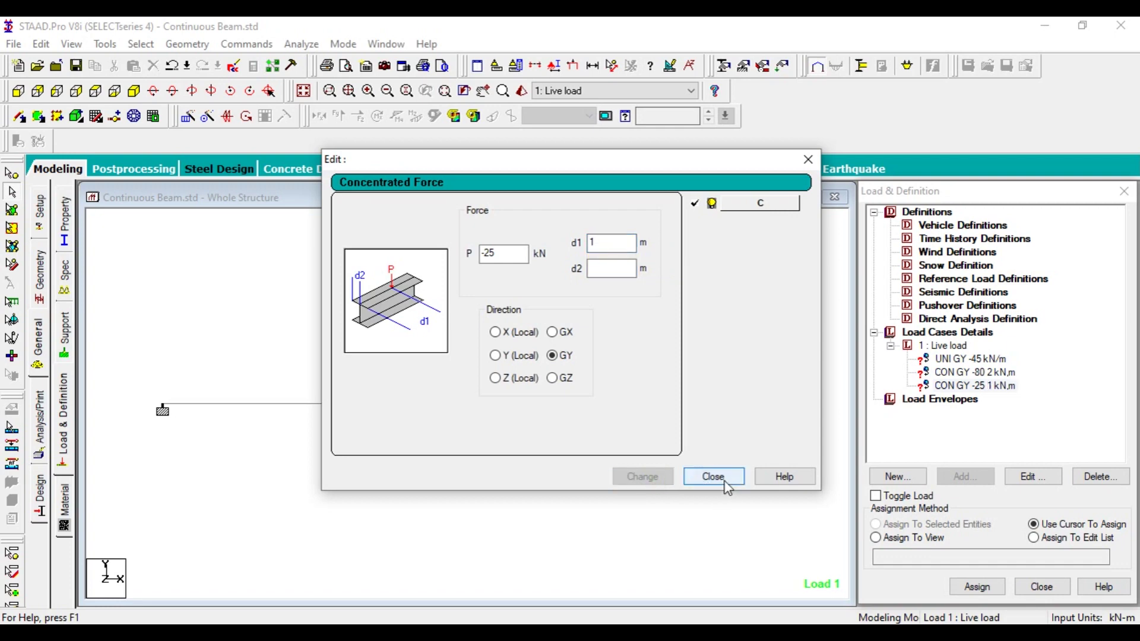
{"action": "left_click", "coordinate": [726, 480]}
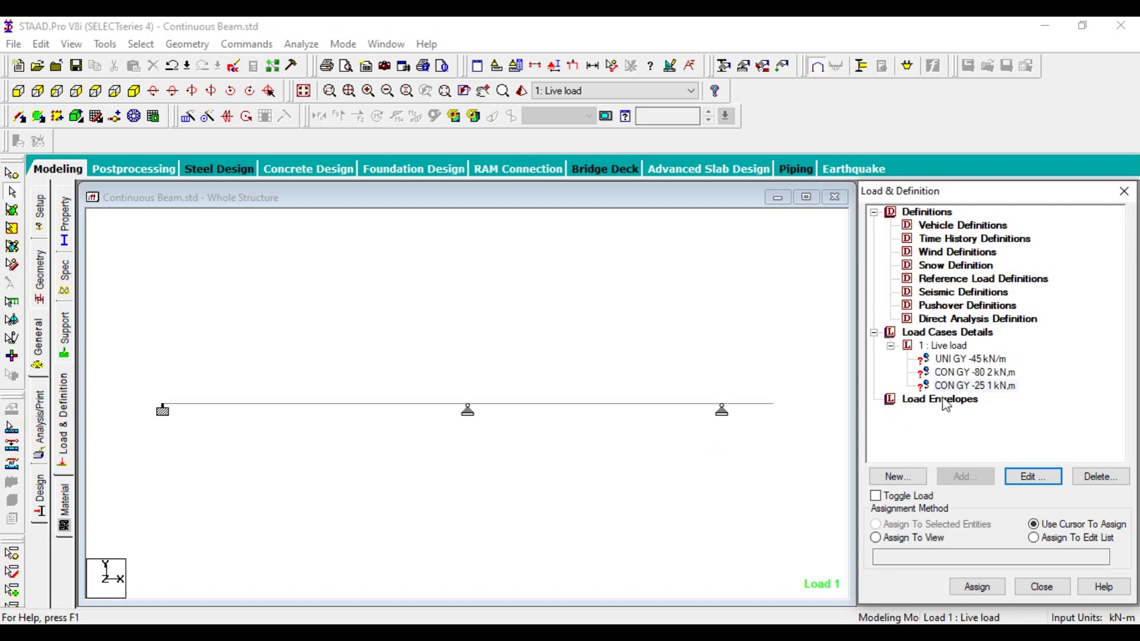
Assign the -45 kN/m uniform load to the first span, from the fixed support to the middle support, as the selected beam.
{"action": "left_click", "coordinate": [950, 359]}
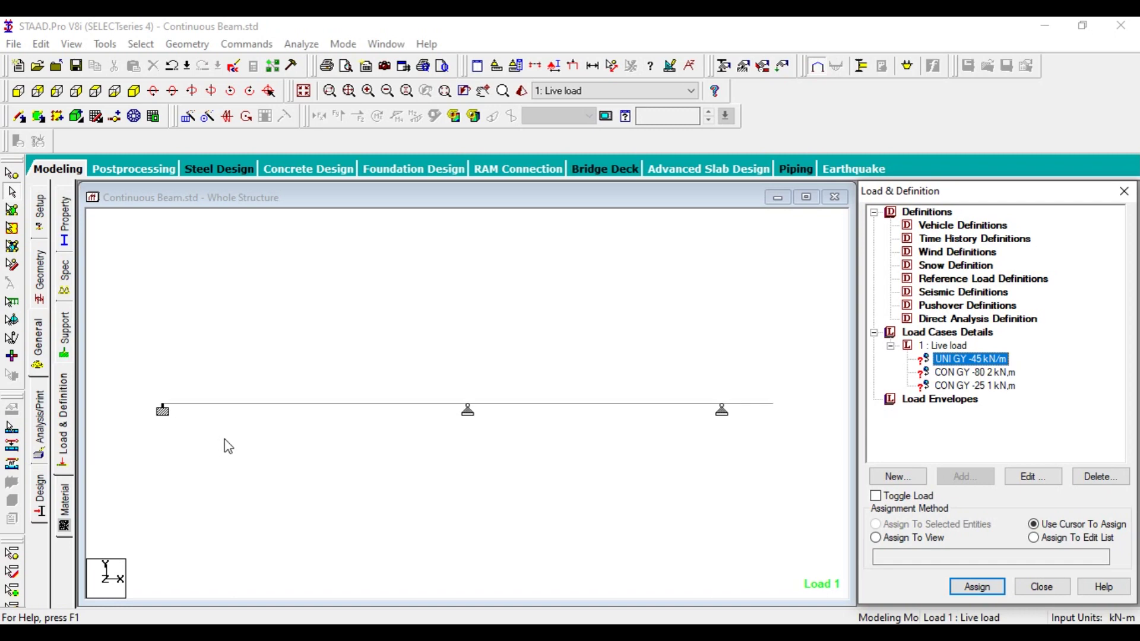
{"action": "left_click", "coordinate": [239, 404]}
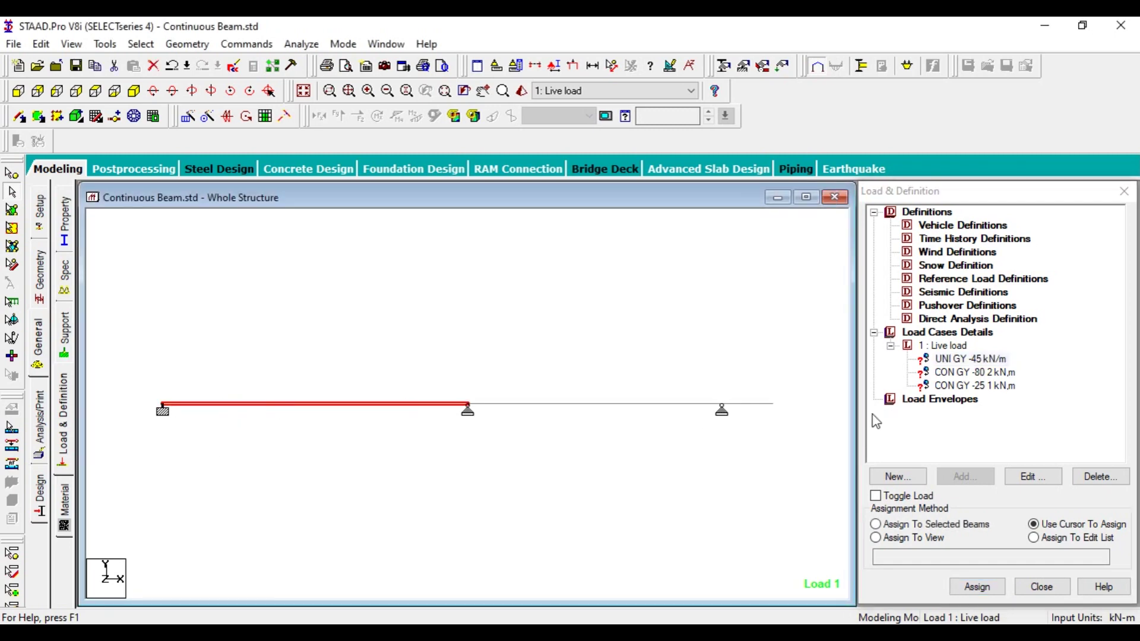
{"action": "left_click", "coordinate": [960, 530]}
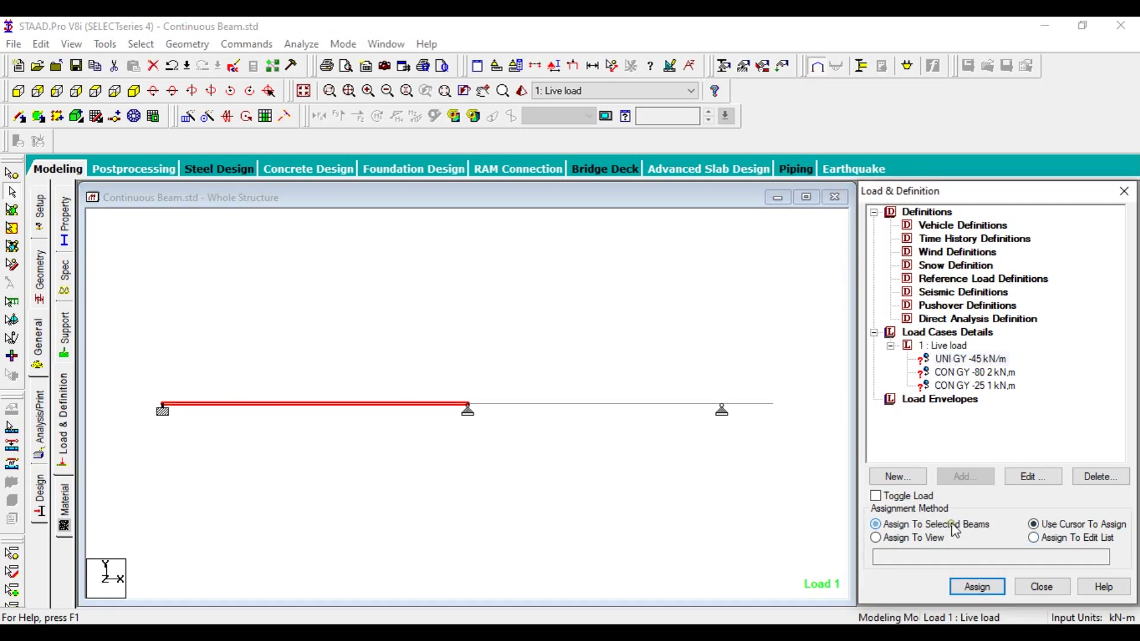
{"action": "left_click", "coordinate": [978, 587]}
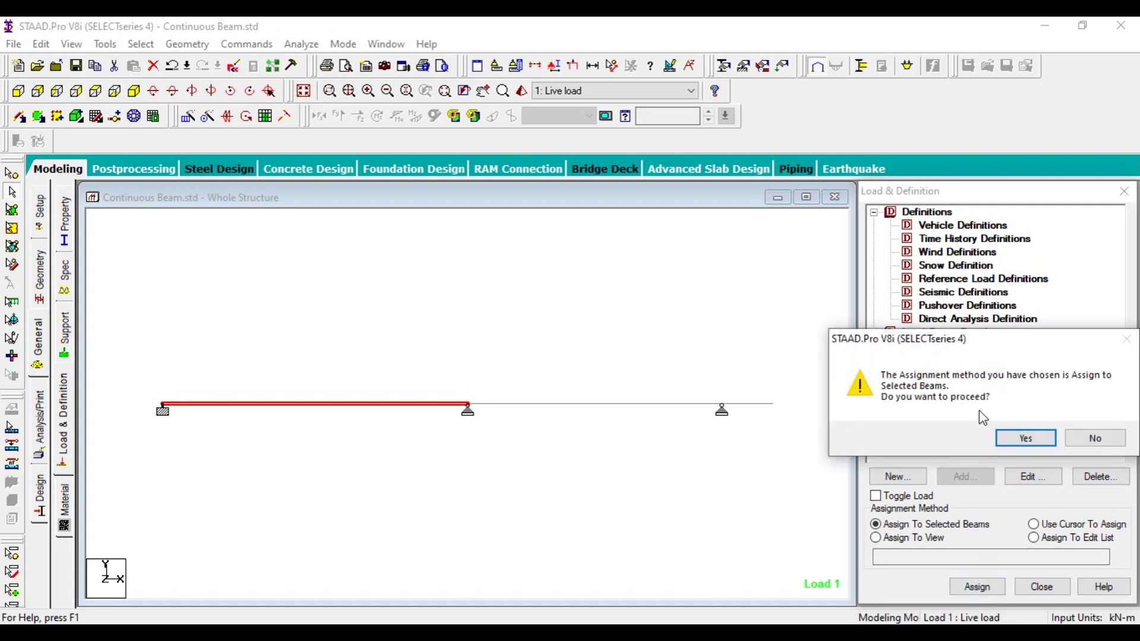
{"action": "left_click", "coordinate": [1025, 440]}
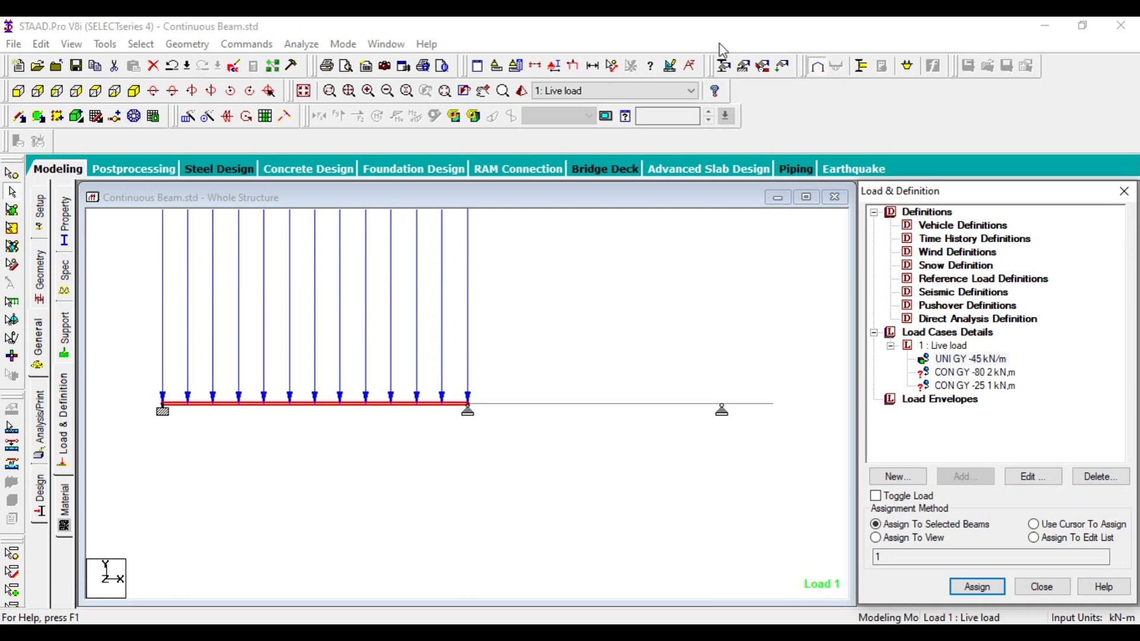
Assign the -80 kN concentrated load to the span between the two pinned supports as the selected beam.
{"action": "left_click", "coordinate": [453, 224]}
{"action": "left_click", "coordinate": [380, 404]}
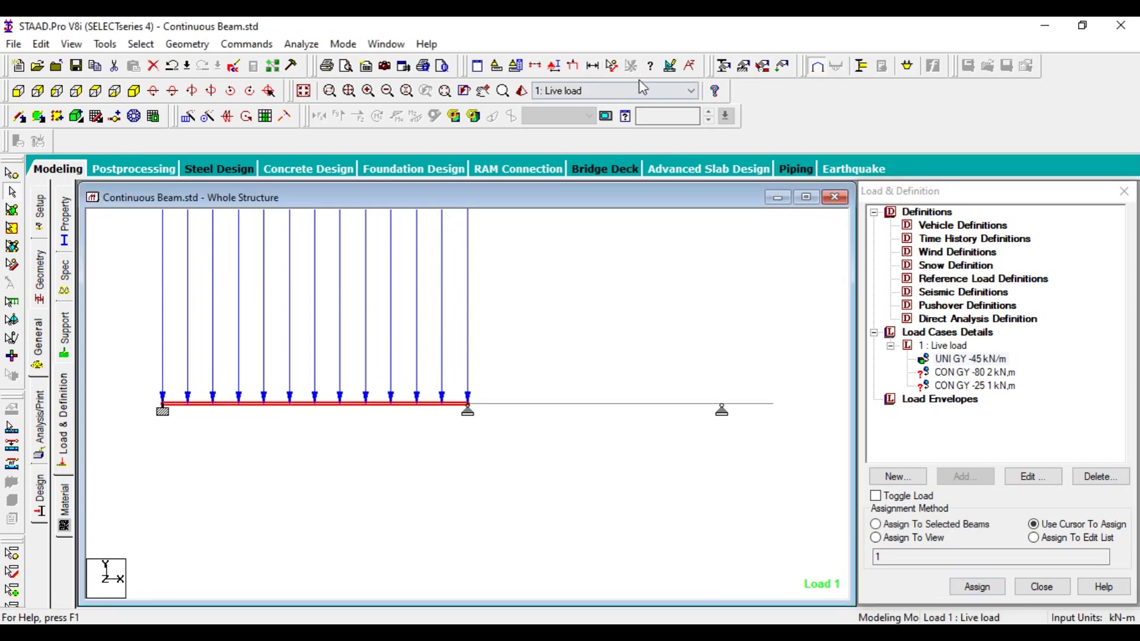
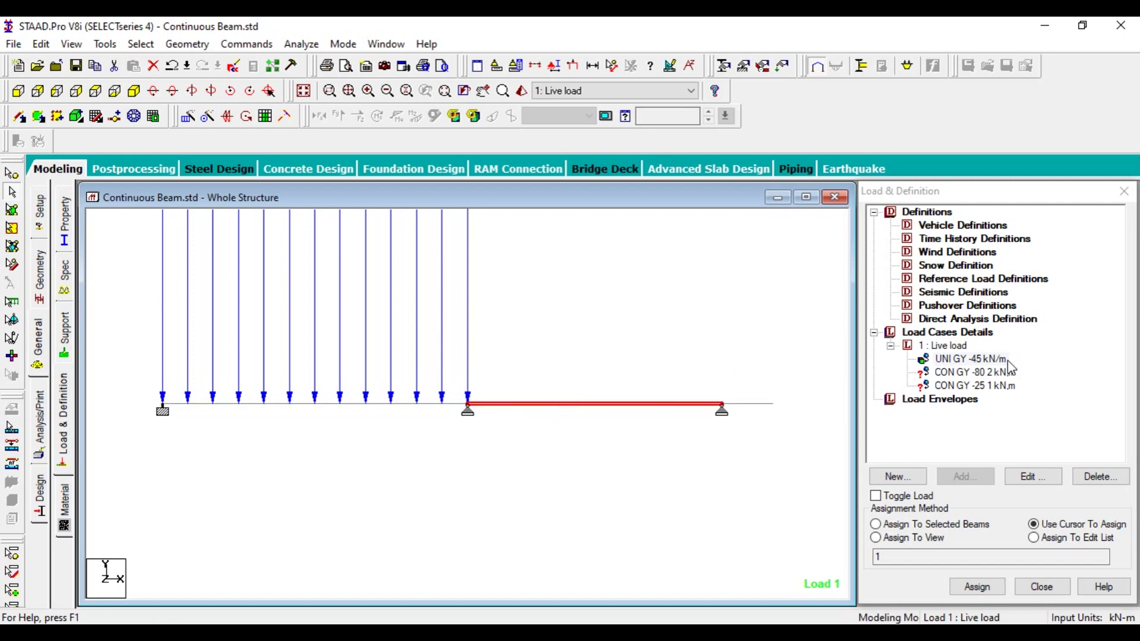
{"action": "left_click", "coordinate": [976, 373]}
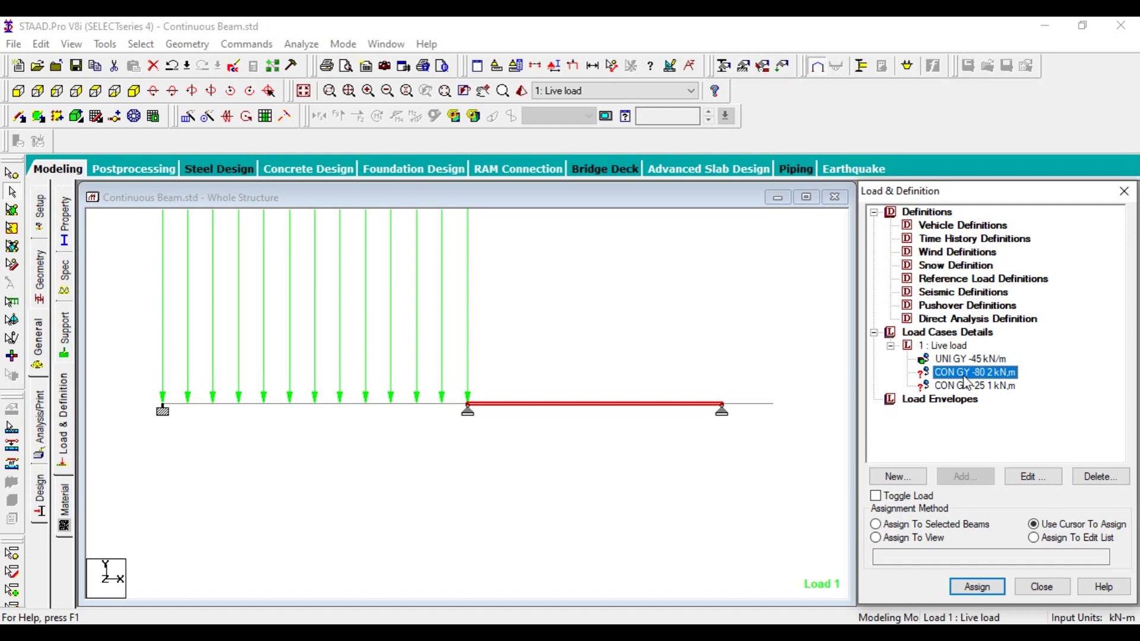
{"action": "left_click", "coordinate": [963, 526]}
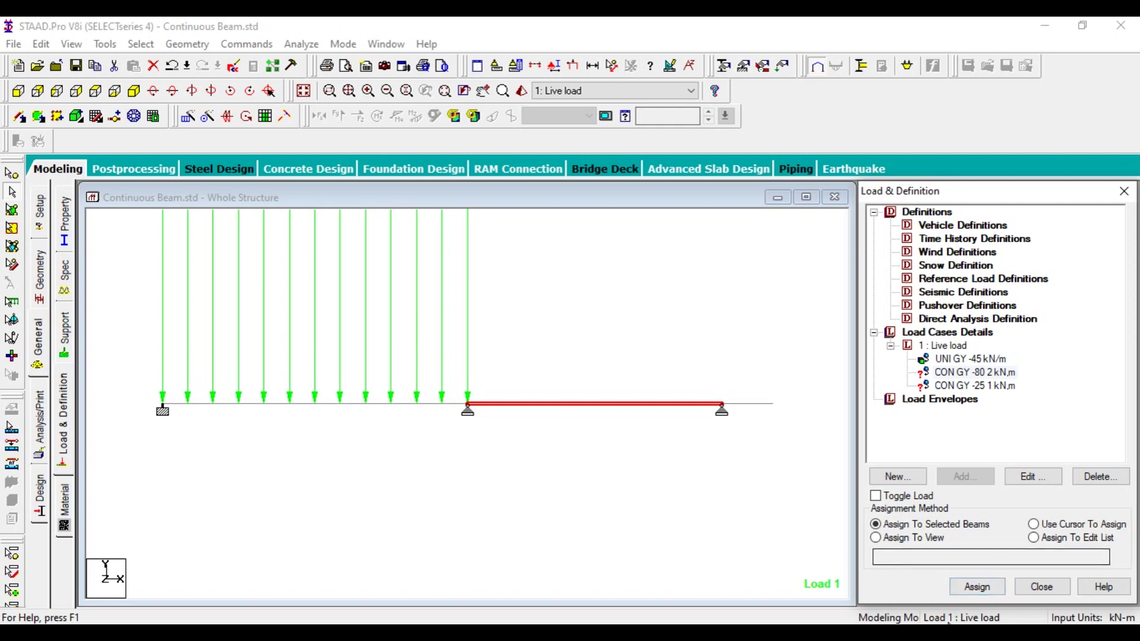
{"action": "left_click", "coordinate": [980, 587]}
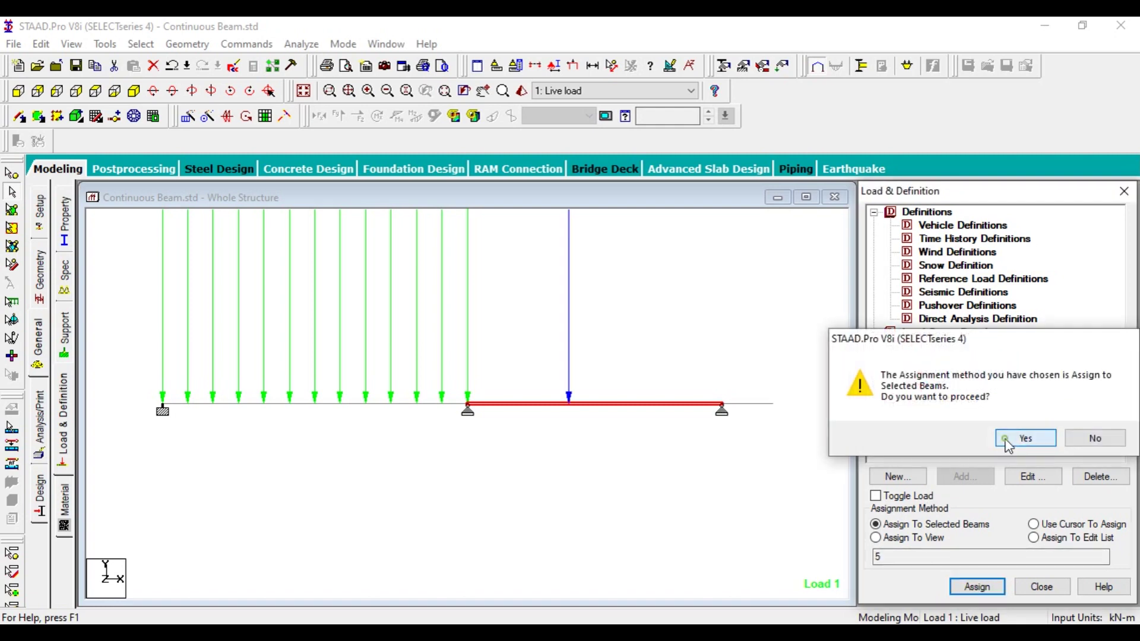
{"action": "left_click", "coordinate": [1016, 439]}
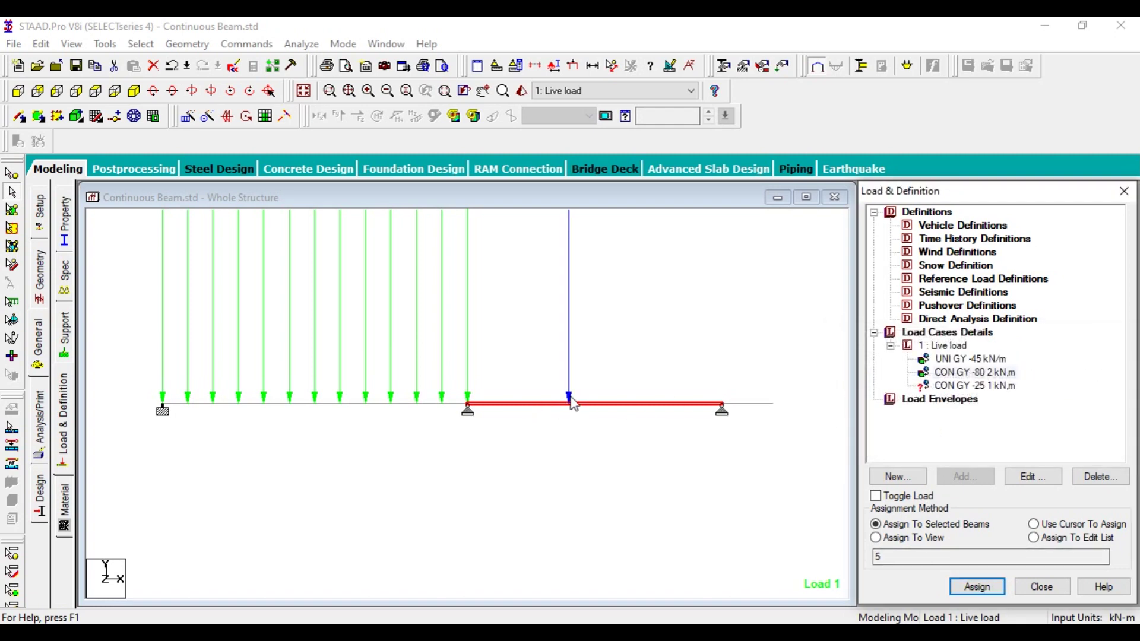
Assign the -25 kN concentrated load to the short overhang beyond the last pinned support.
{"action": "left_click", "coordinate": [746, 403]}
{"action": "left_click", "coordinate": [971, 386]}
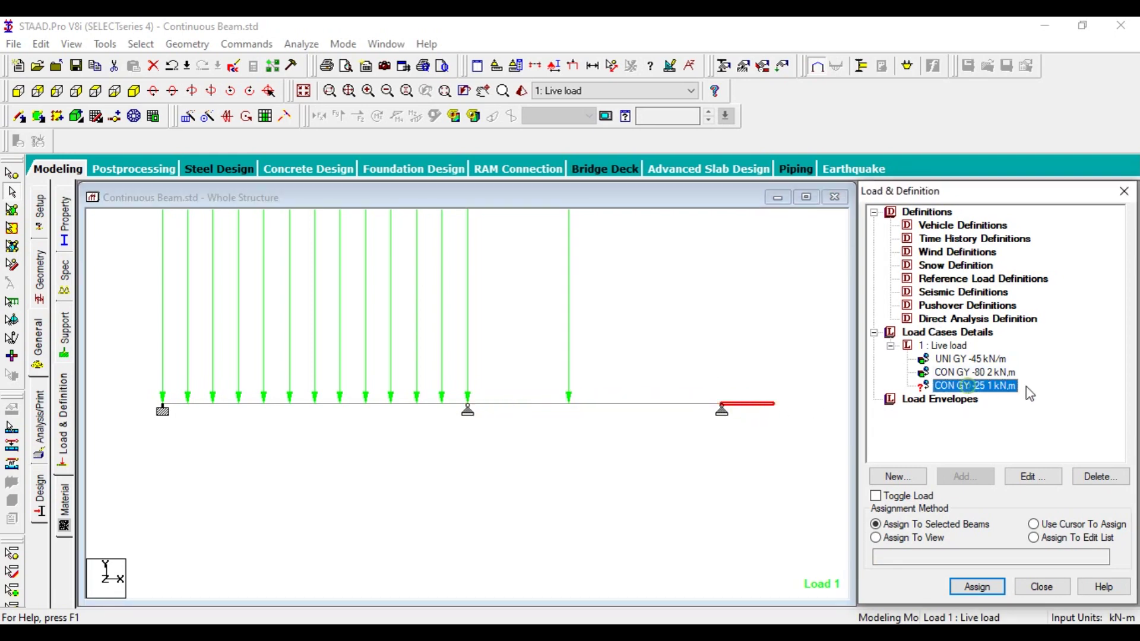
{"action": "left_click", "coordinate": [979, 586]}
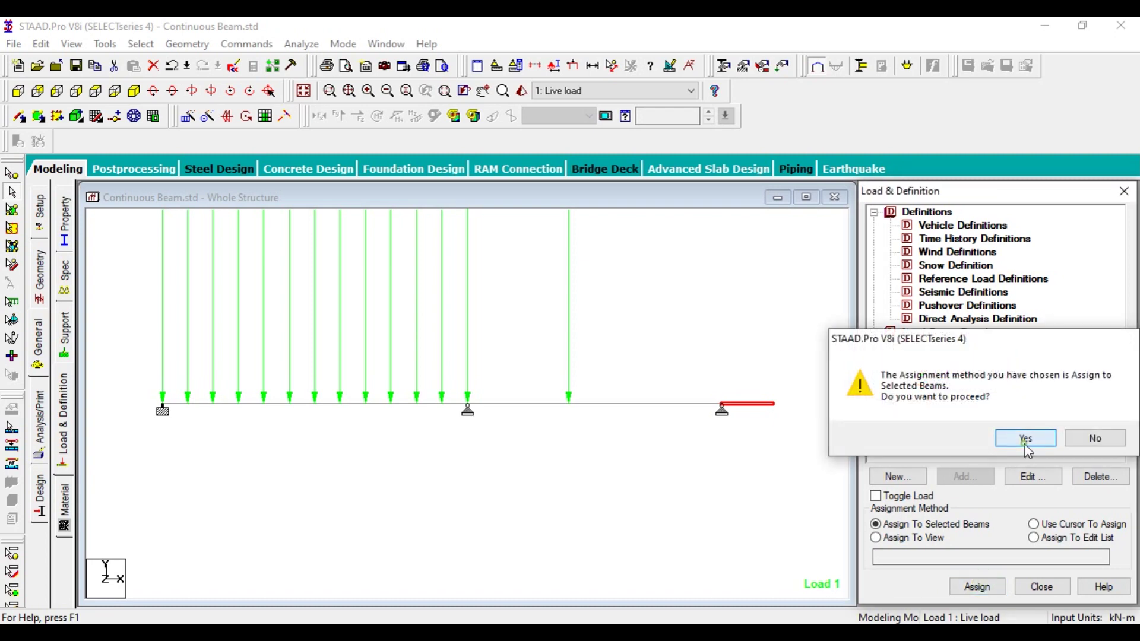
{"action": "left_click", "coordinate": [1020, 437]}
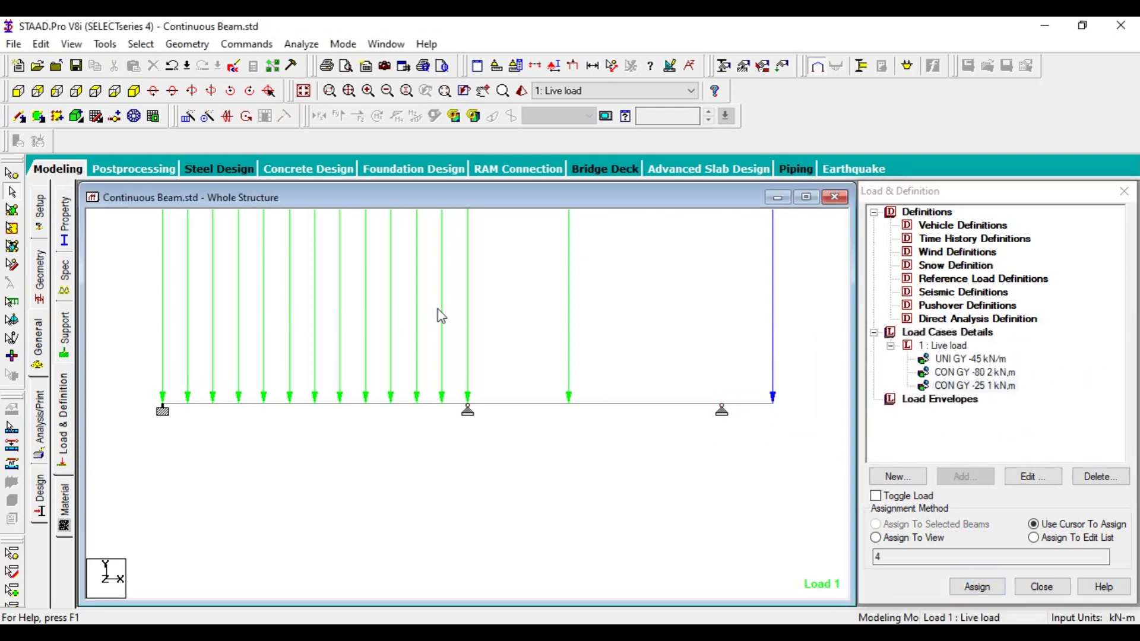
Rotate the loaded beam to examine it from other orientations, and restore the front view.
{"action": "key", "text": "Right"}
{"action": "key", "text": "Right"}
{"action": "key", "text": "Right"}
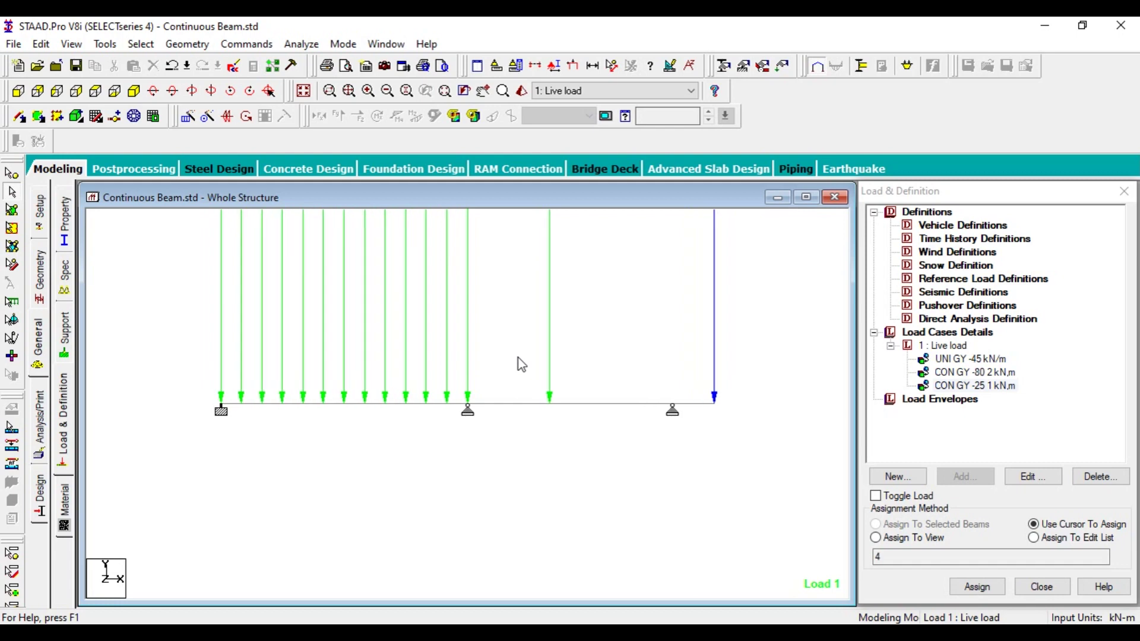
{"action": "key", "text": "Left"}
{"action": "key", "text": "Left"}
{"action": "key", "text": "Left"}
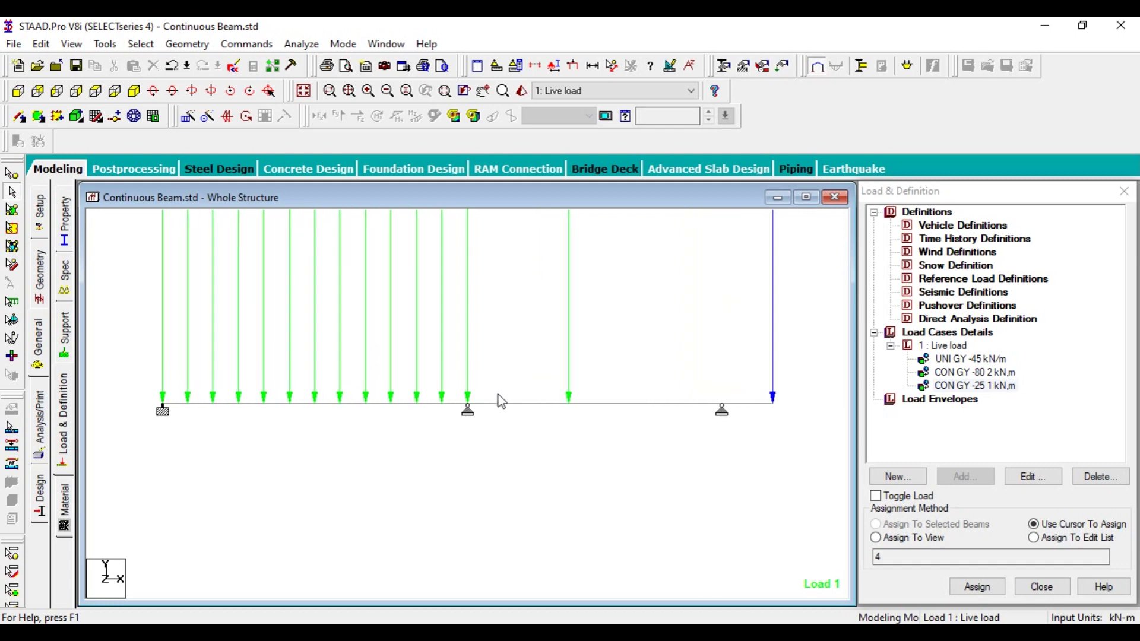
{"action": "left_click", "coordinate": [133, 91]}
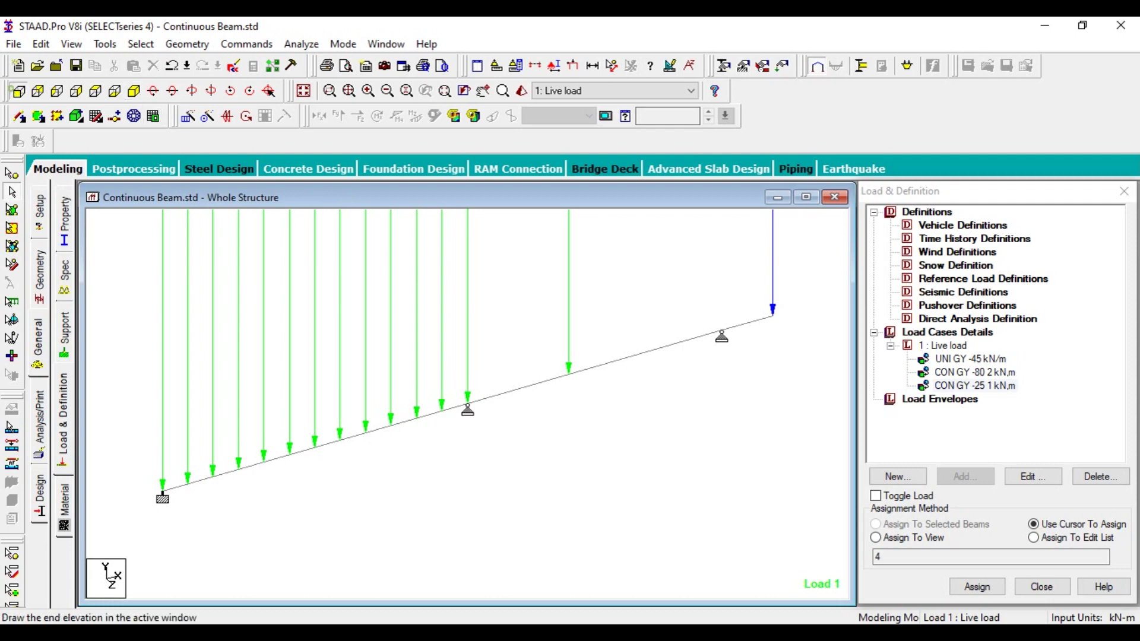
{"action": "left_click", "coordinate": [18, 90]}
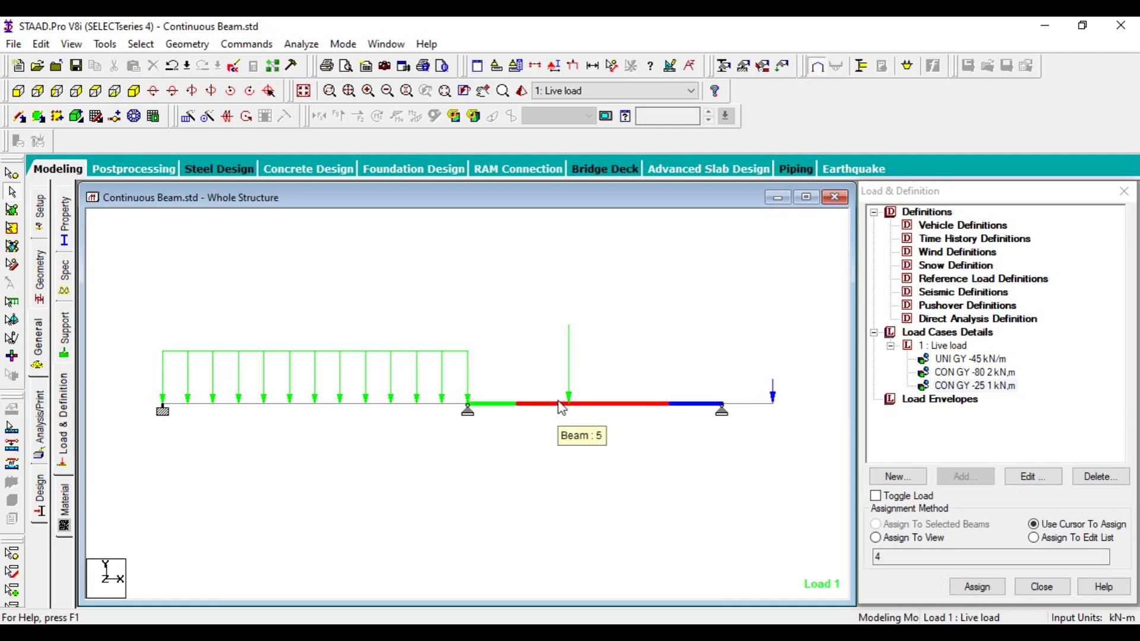
Turn on the Load Values labels so each load on the beam shows its magnitude.
{"action": "right_click", "coordinate": [448, 477]}
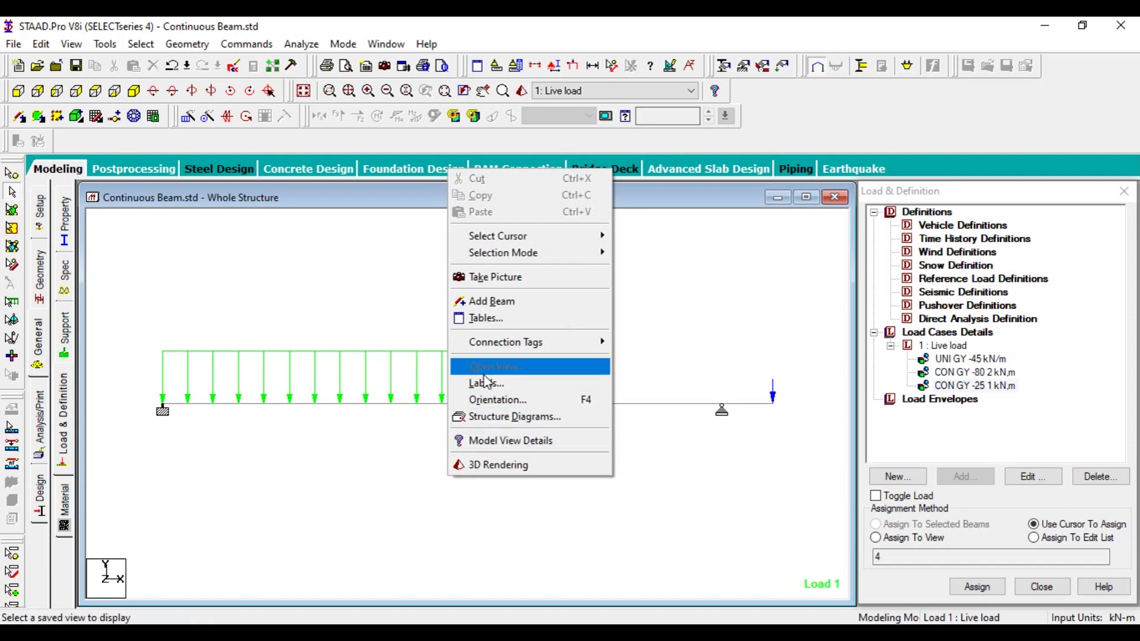
{"action": "left_click", "coordinate": [485, 387]}
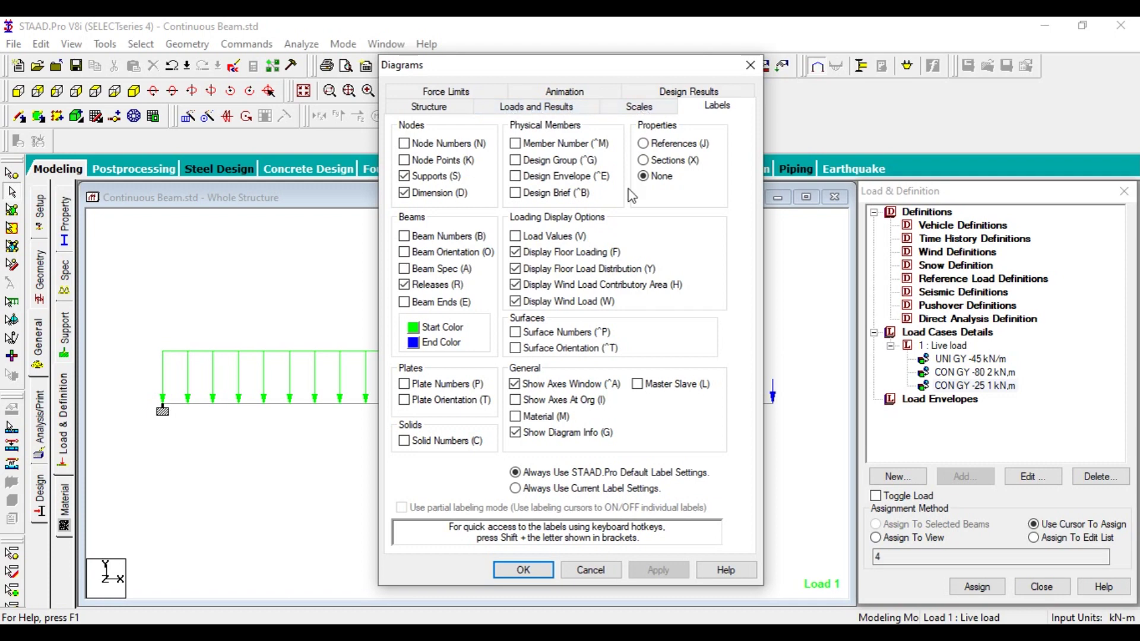
{"action": "left_click", "coordinate": [540, 234]}
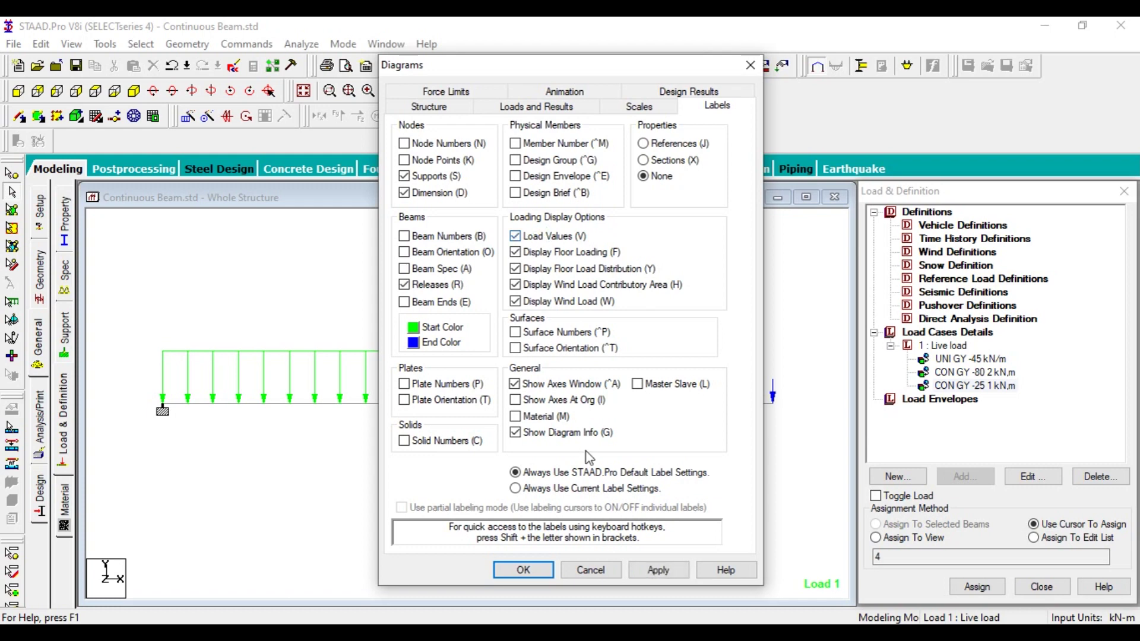
{"action": "left_click", "coordinate": [657, 570]}
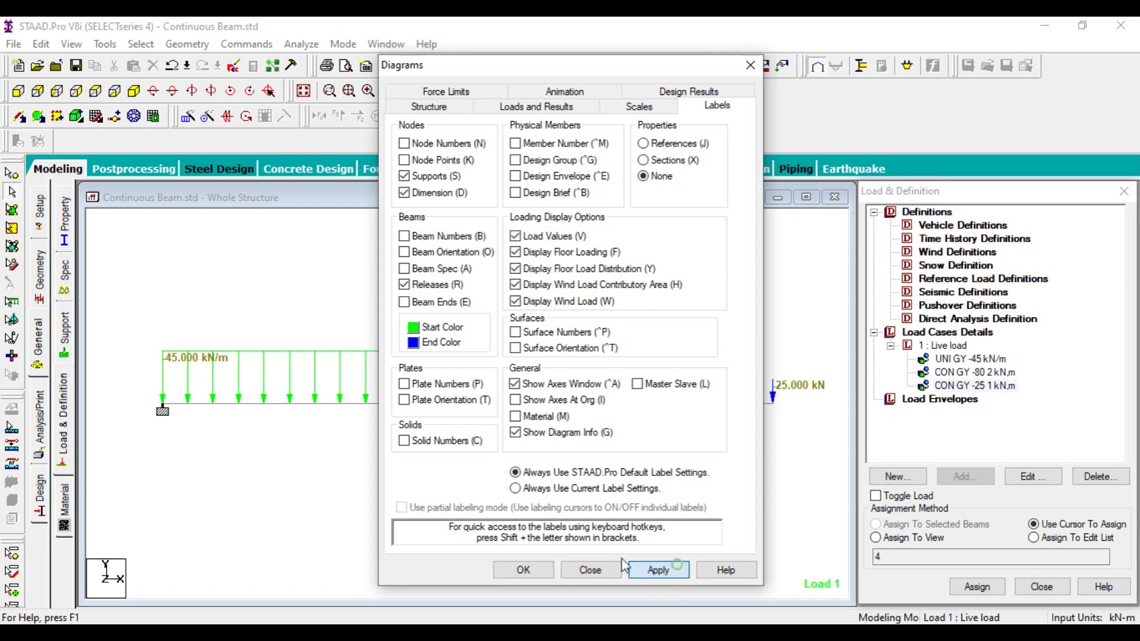
{"action": "left_click", "coordinate": [535, 571]}
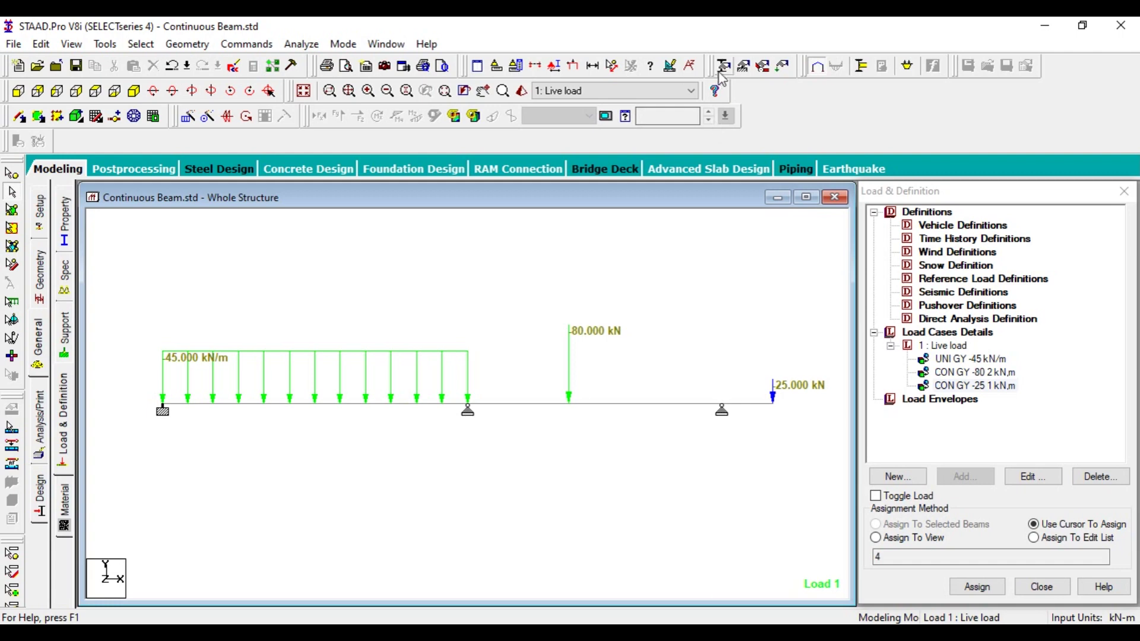
Dimension the node-to-node distances of the first span, the span between the pinned supports and the end overhang.
{"action": "left_click", "coordinate": [612, 65]}
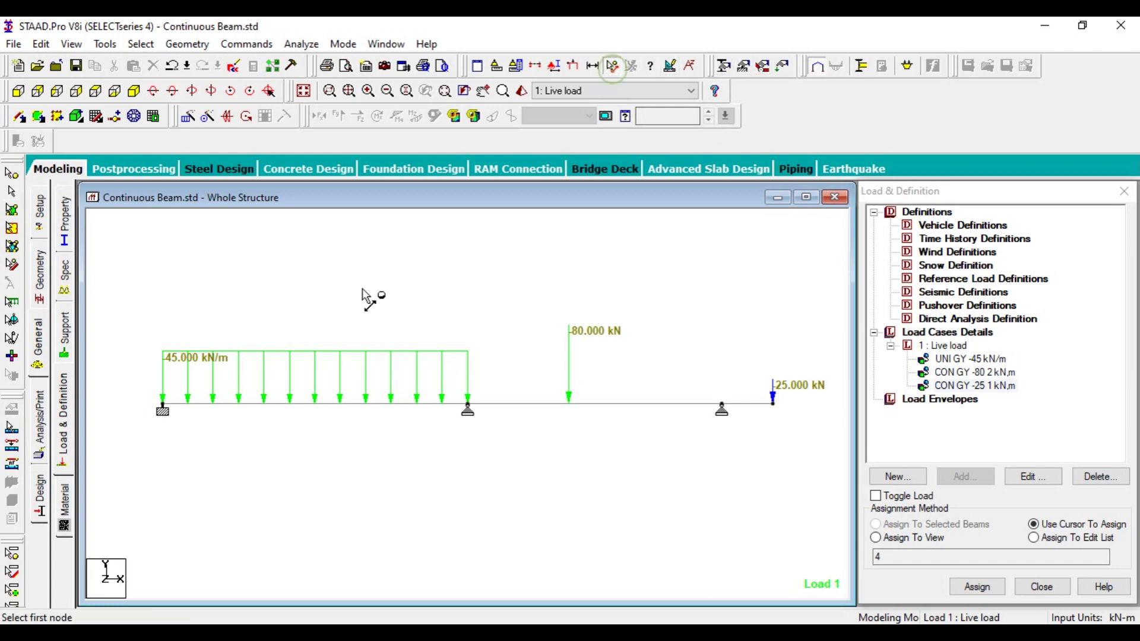
{"action": "left_click", "coordinate": [162, 405]}
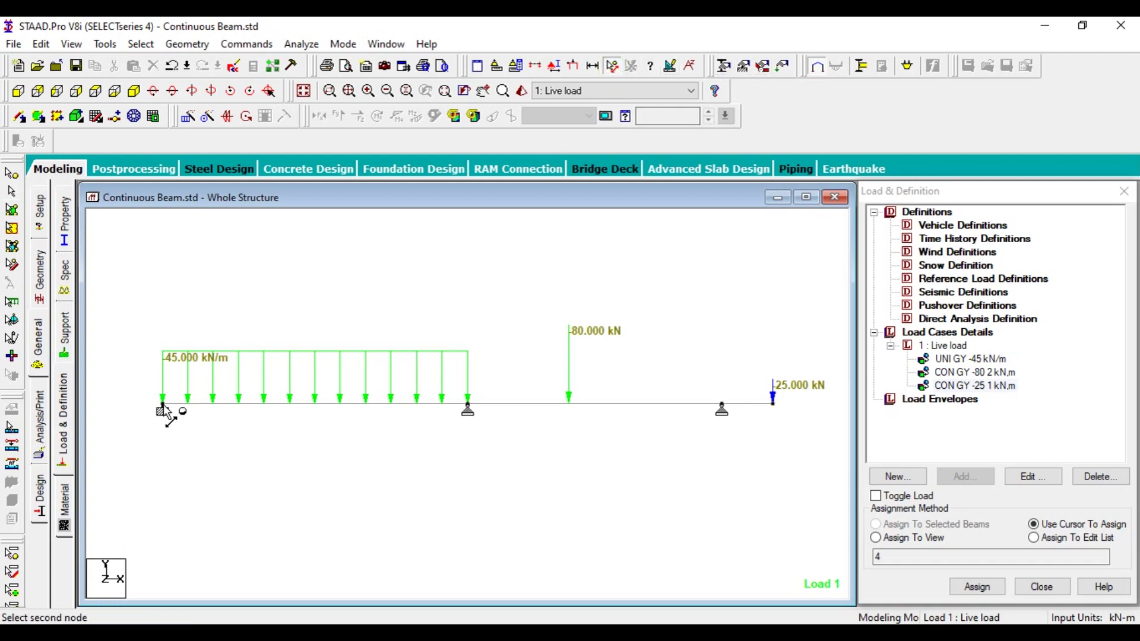
{"action": "left_click", "coordinate": [468, 409]}
{"action": "left_click", "coordinate": [468, 409]}
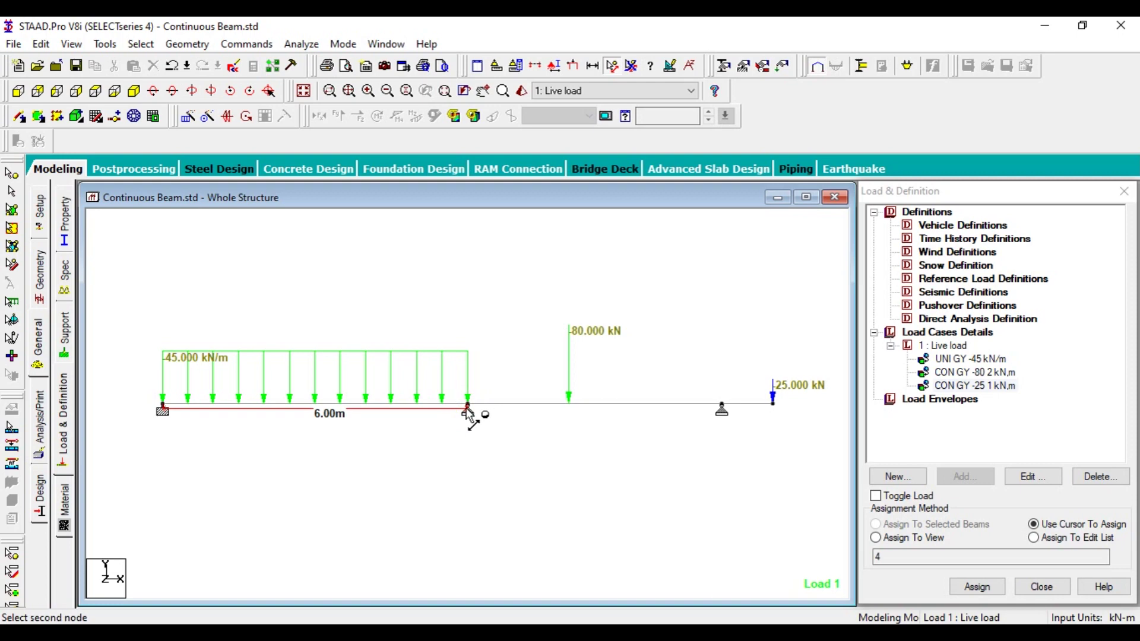
{"action": "left_click", "coordinate": [722, 409]}
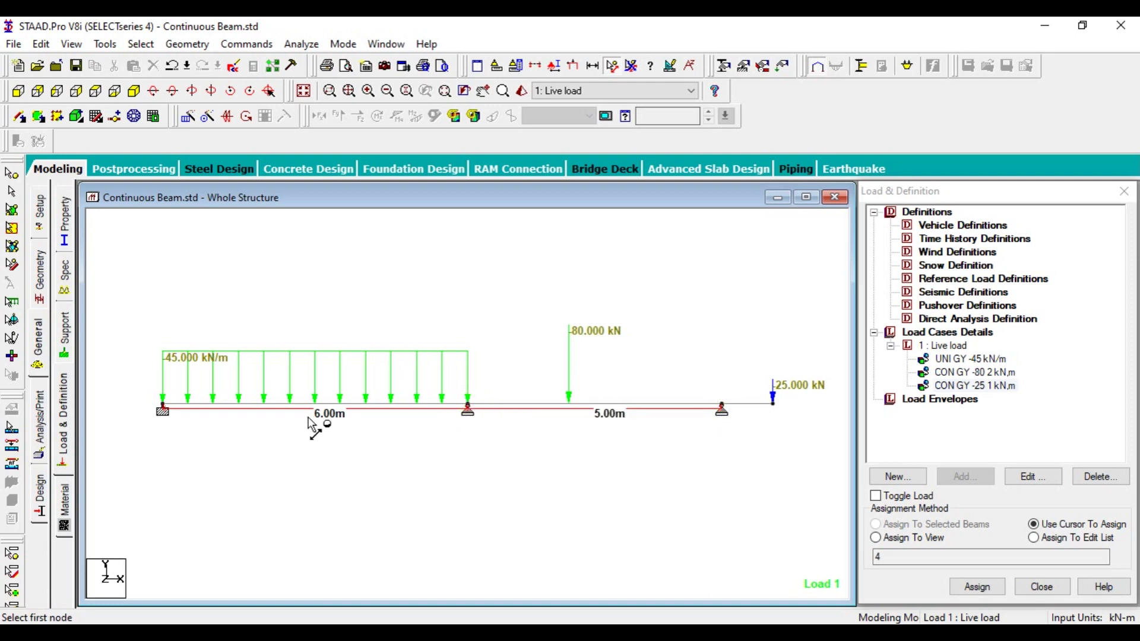
{"action": "left_click", "coordinate": [722, 409]}
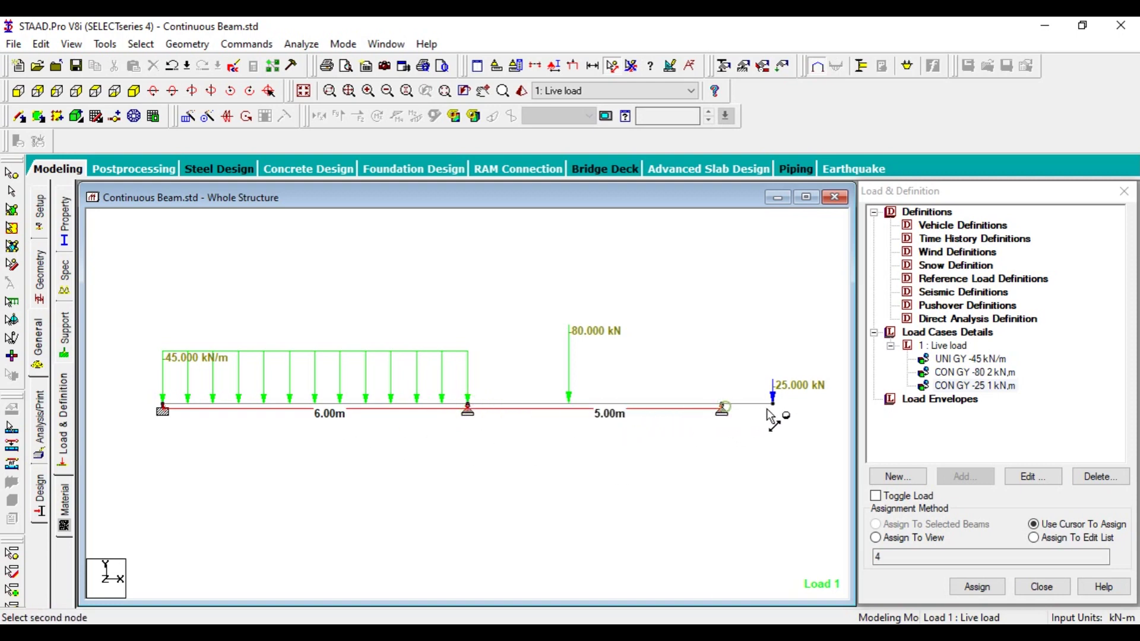
{"action": "left_click", "coordinate": [773, 409]}
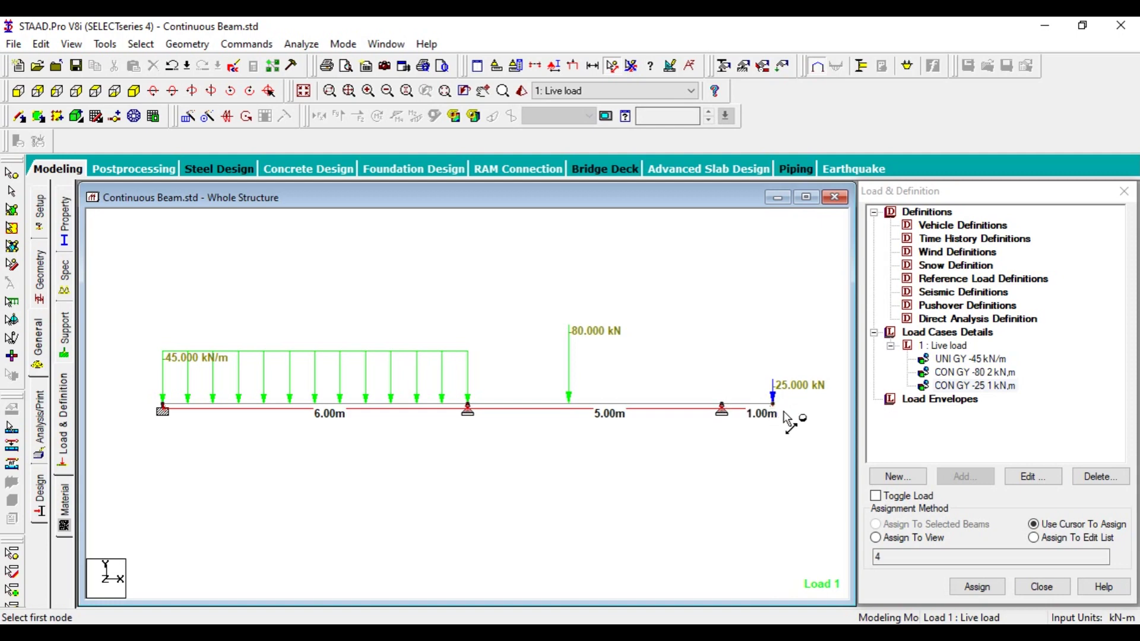
Switch to the Paint sketch and compare its loads and span lengths with the model, keeping the sketch open but minimized.
{"action": "key", "text": "alt+Tab"}
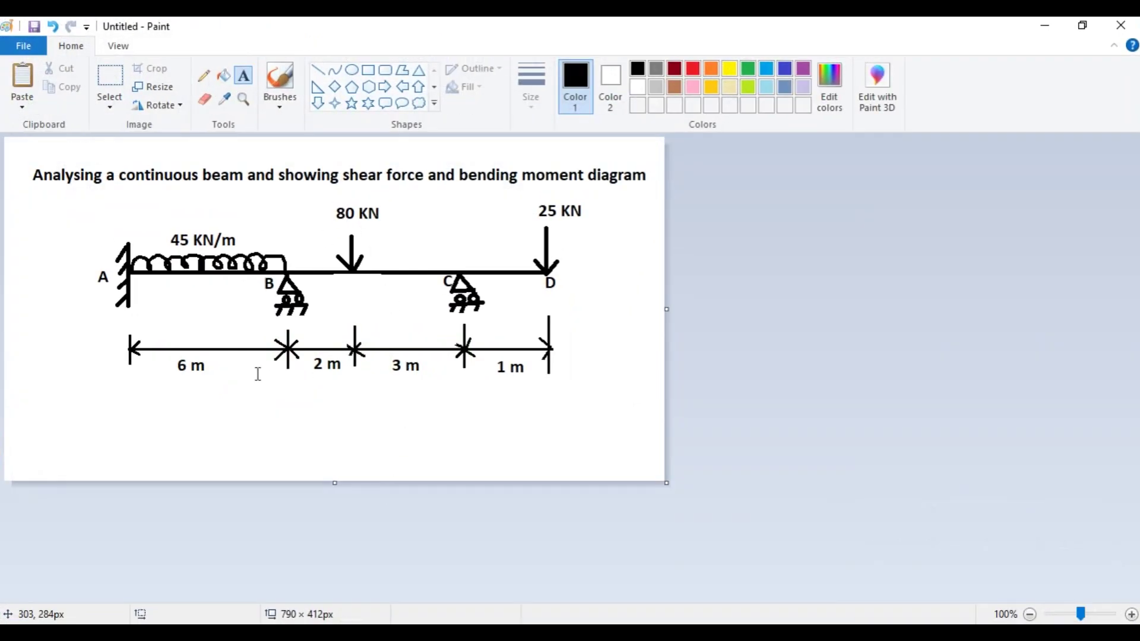
{"action": "mouse_move", "coordinate": [362, 24]}
{"action": "left_mouse_down"}
{"action": "mouse_move", "coordinate": [597, 102]}
{"action": "mouse_move", "coordinate": [943, 68]}
{"action": "left_mouse_up"}
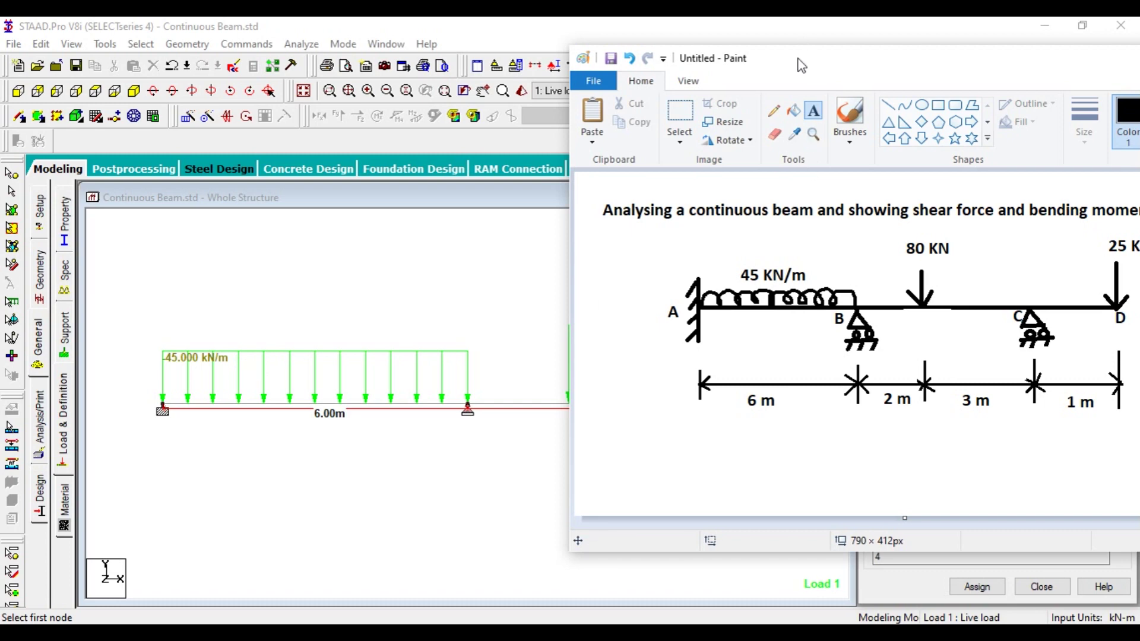
{"action": "left_click_drag", "start_coordinate": [801, 57], "coordinate": [968, 46]}
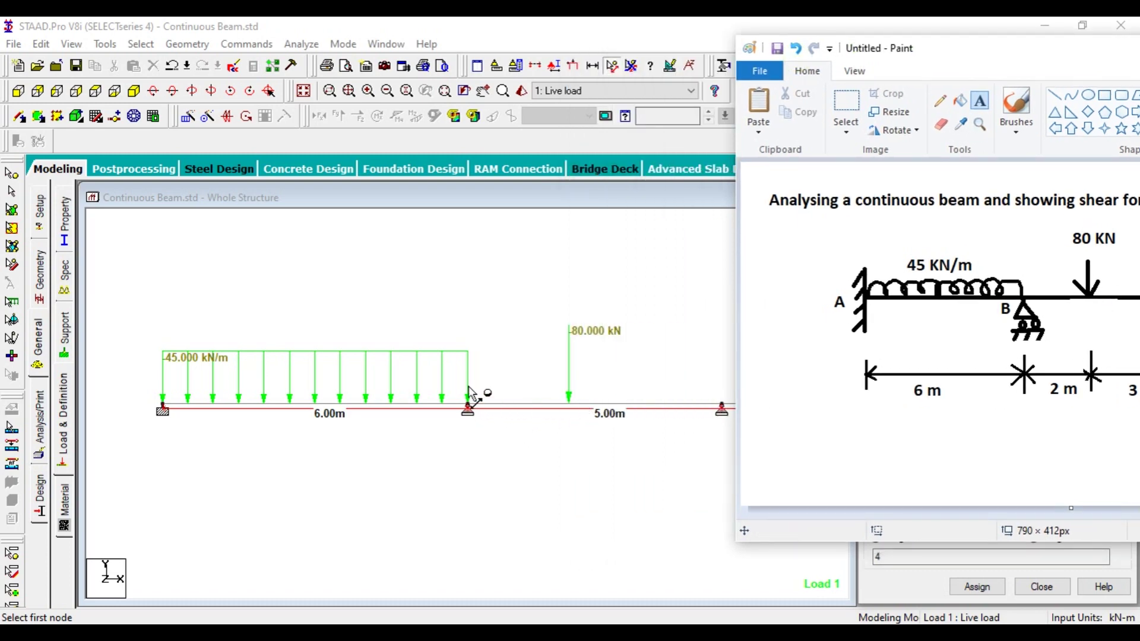
{"action": "left_click_drag", "start_coordinate": [941, 50], "coordinate": [392, 87]}
{"action": "left_click", "coordinate": [1067, 86]}
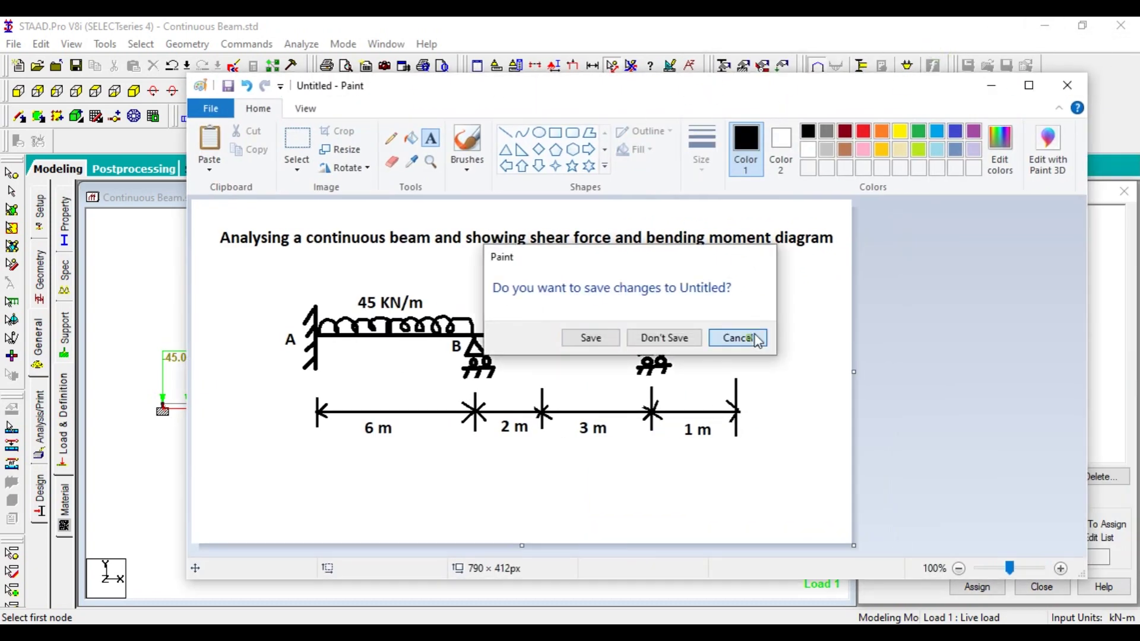
{"action": "left_click", "coordinate": [737, 337]}
{"action": "left_click", "coordinate": [991, 85]}
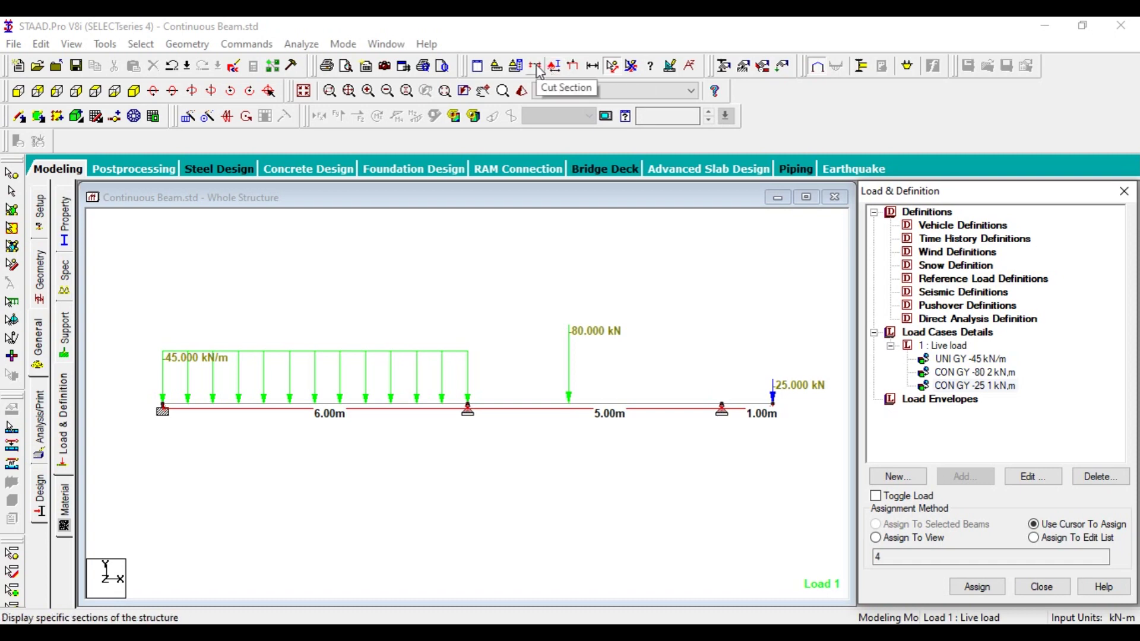
Try to dimension the distance from the middle support to the -80 kN load, and leave the dimensioning tool.
{"action": "left_click", "coordinate": [593, 66]}
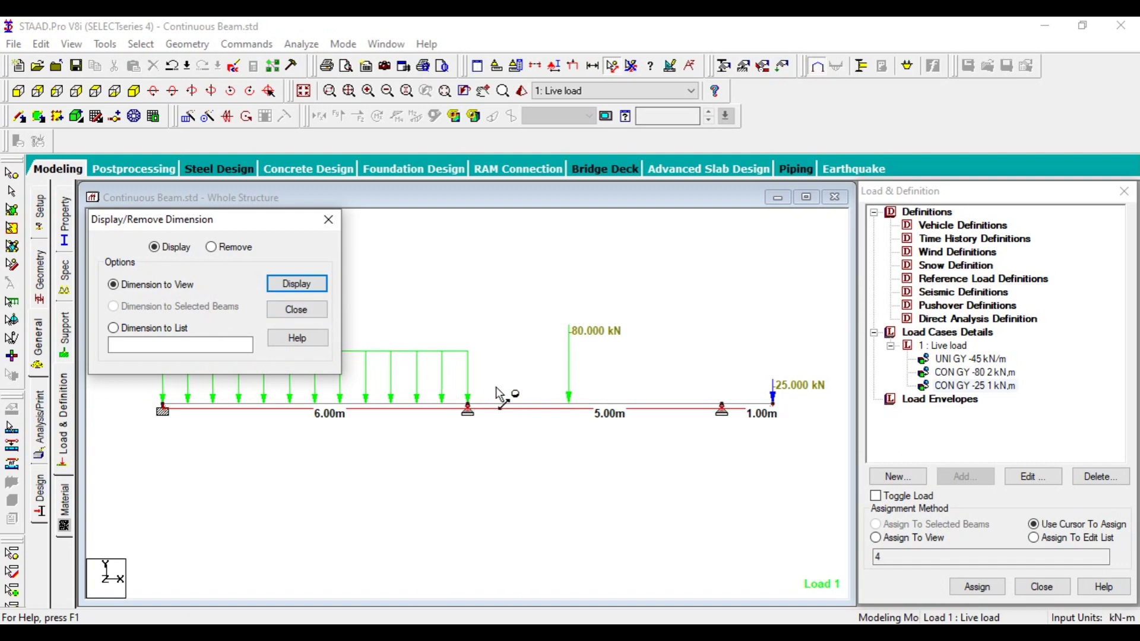
{"action": "left_click", "coordinate": [470, 403]}
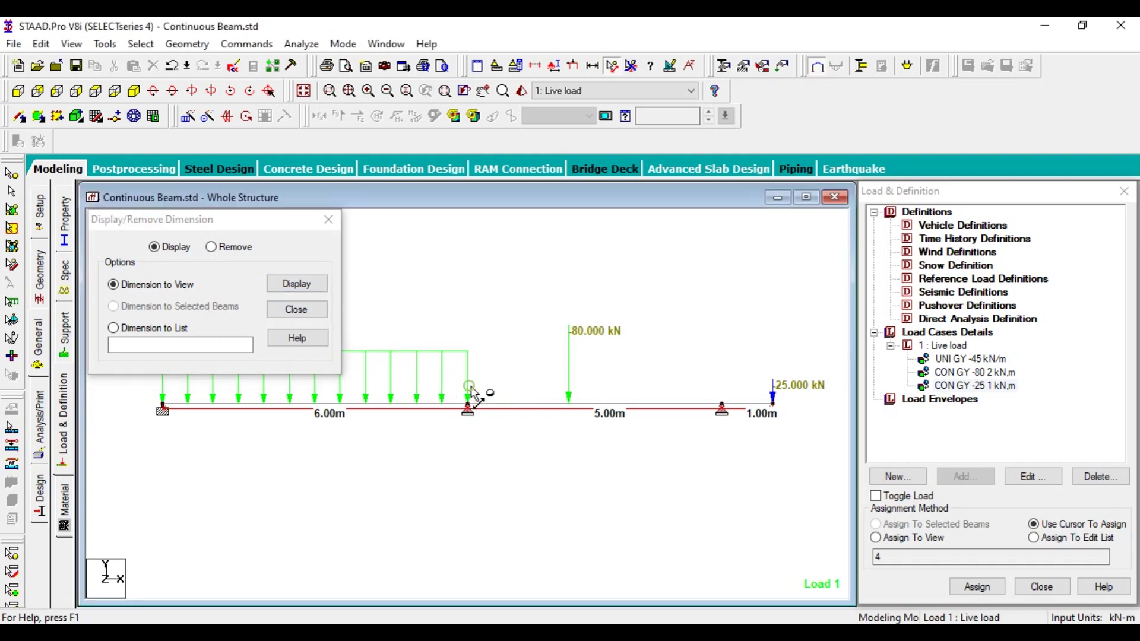
{"action": "left_click", "coordinate": [469, 406]}
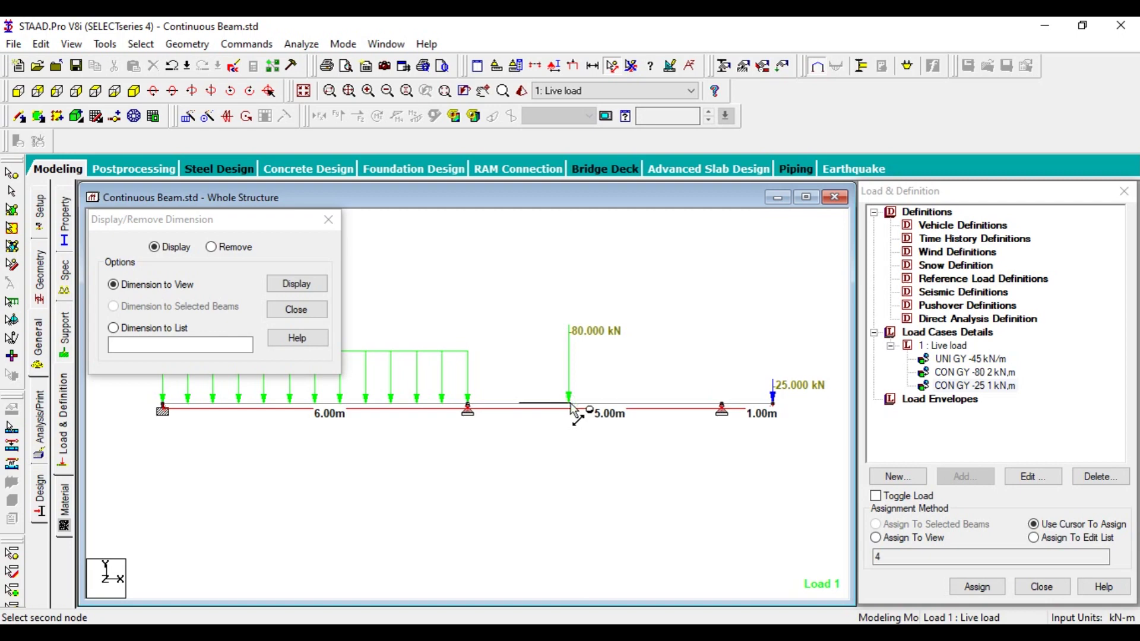
{"action": "left_click", "coordinate": [296, 284]}
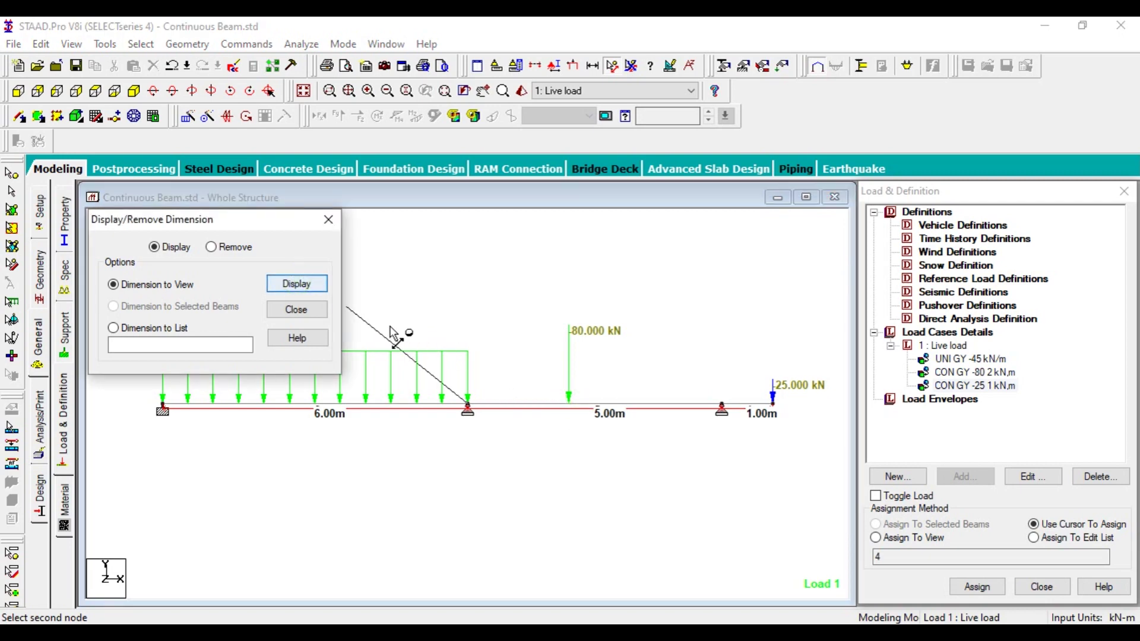
{"action": "left_click", "coordinate": [425, 440]}
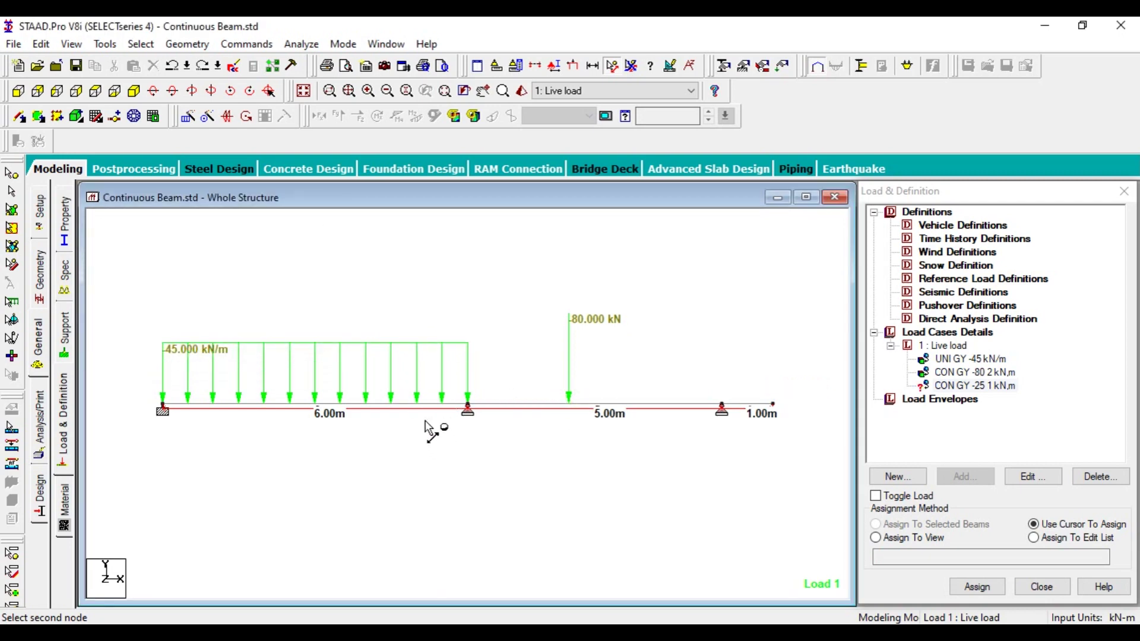
{"action": "key", "text": "Escape"}
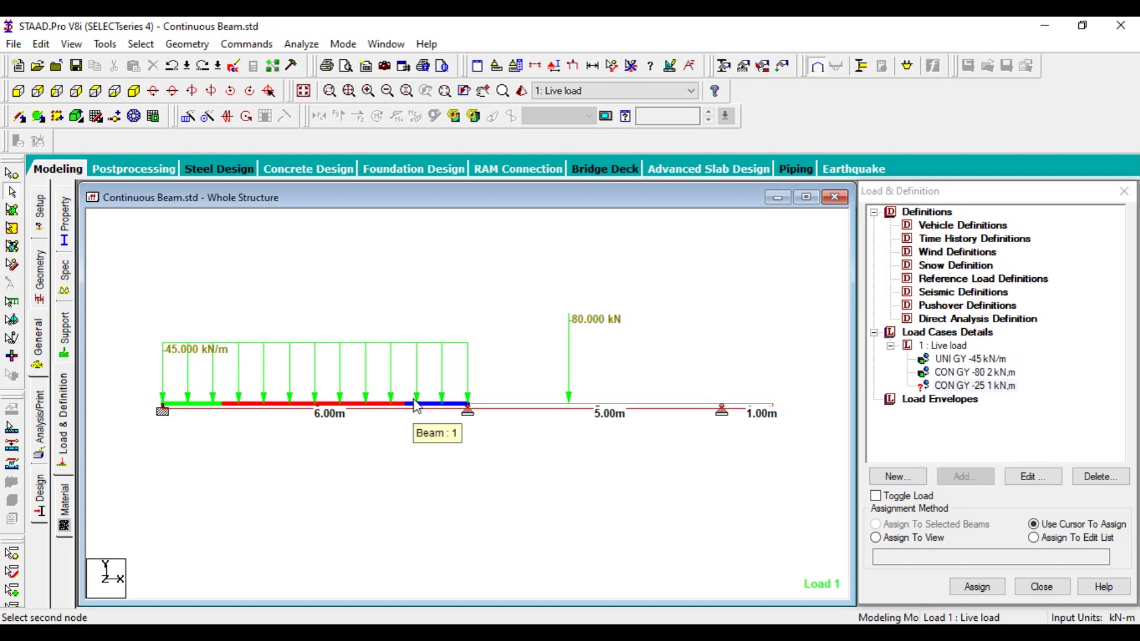
Take a picture of the loaded beam view with ID Picture 1 and caption Whole Structure.
{"action": "right_click", "coordinate": [403, 491]}
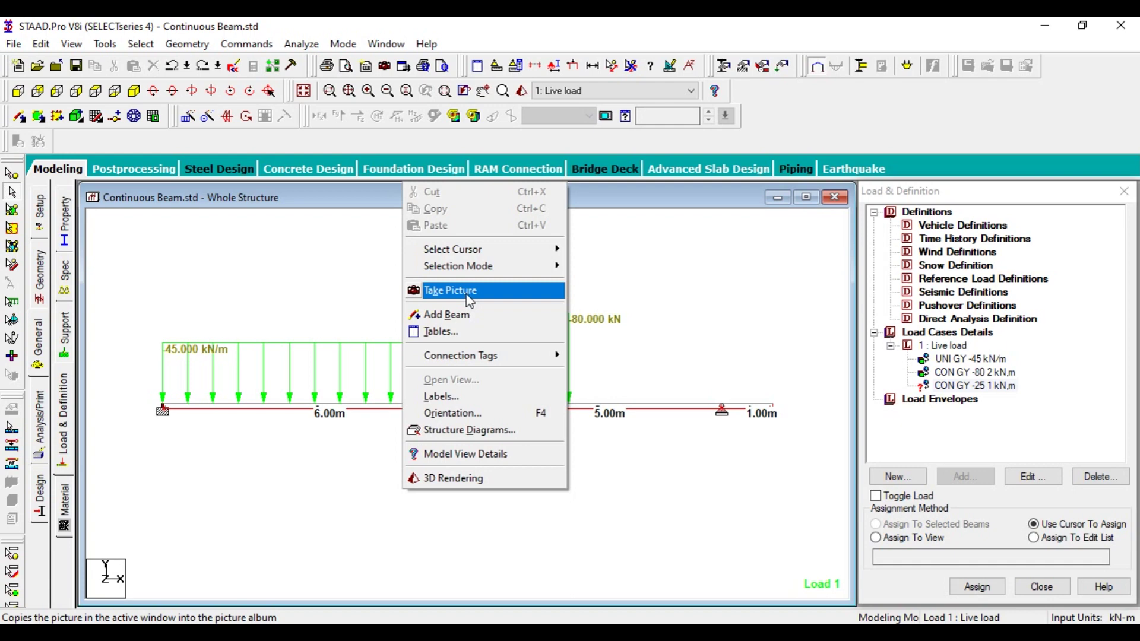
{"action": "left_click", "coordinate": [467, 295]}
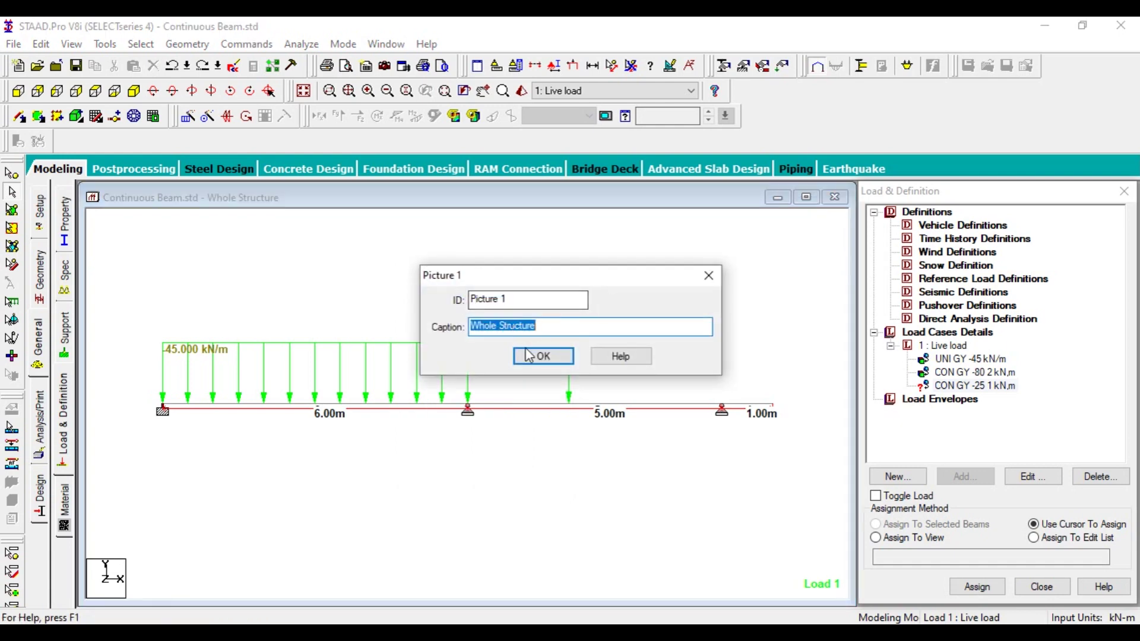
{"action": "left_click", "coordinate": [538, 356]}
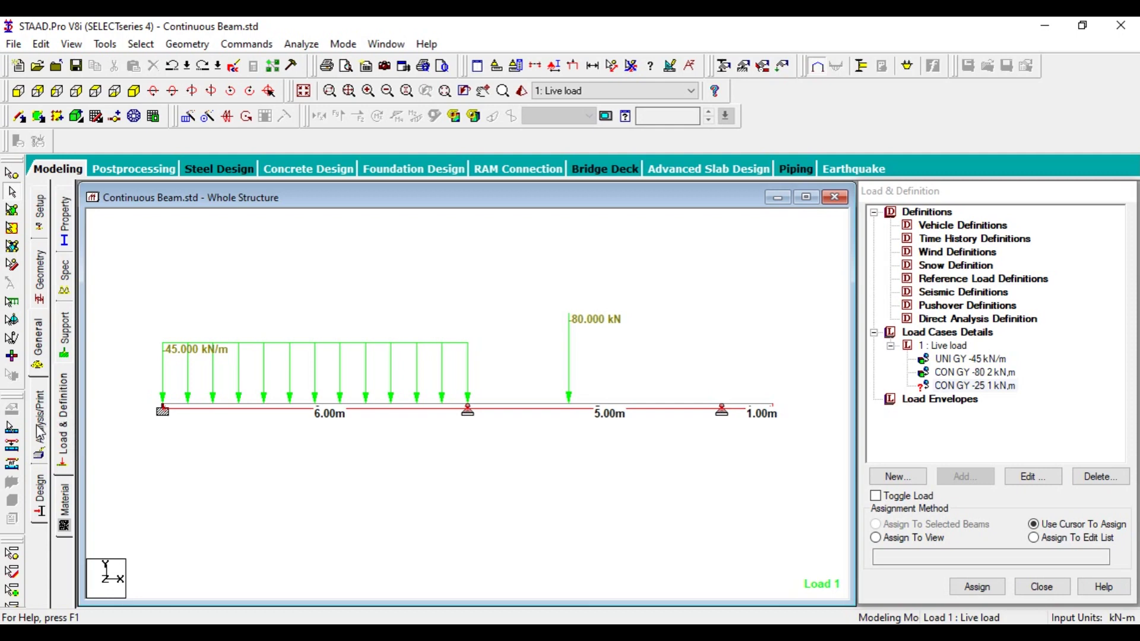
Add a Perform Analysis command with the No Print option and run the analysis.
{"action": "left_click", "coordinate": [39, 432]}
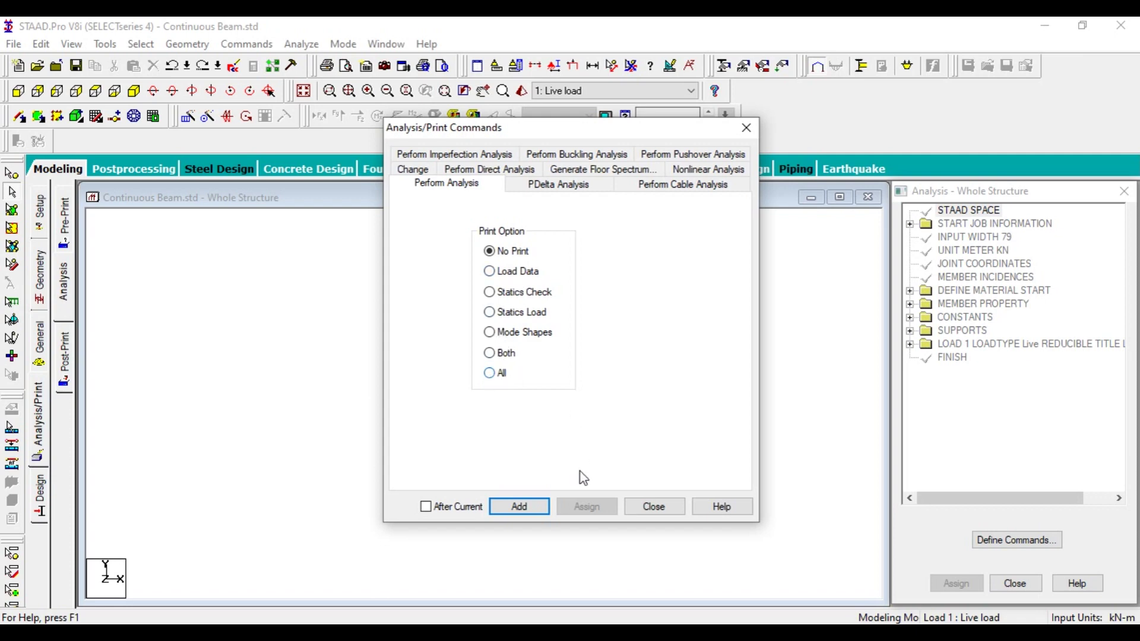
{"action": "left_click", "coordinate": [512, 507]}
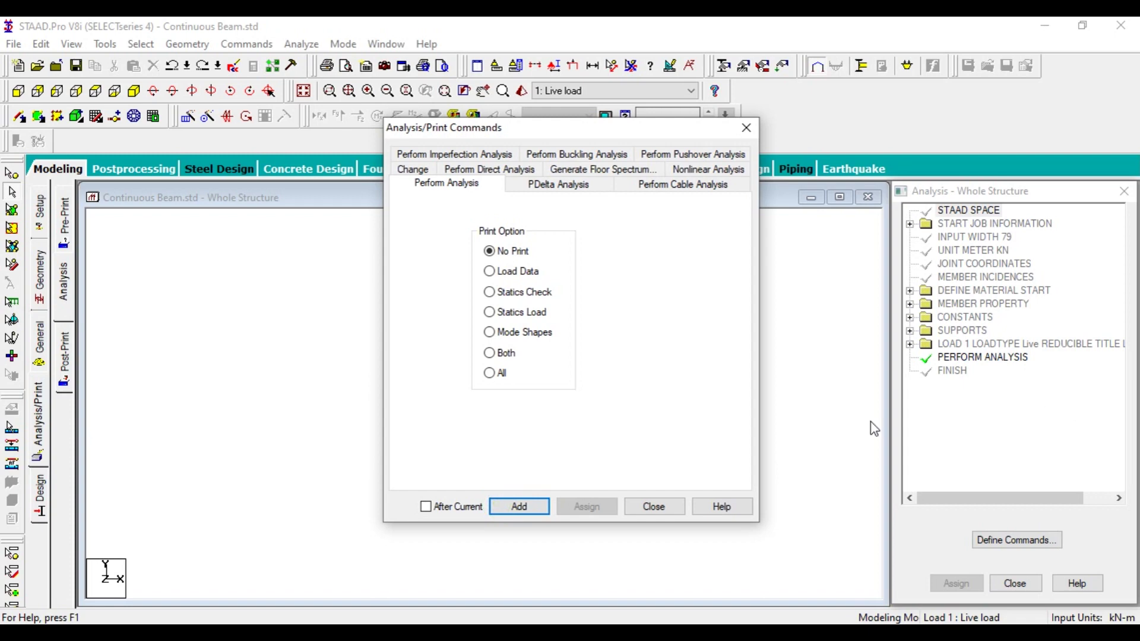
{"action": "left_click", "coordinate": [660, 510]}
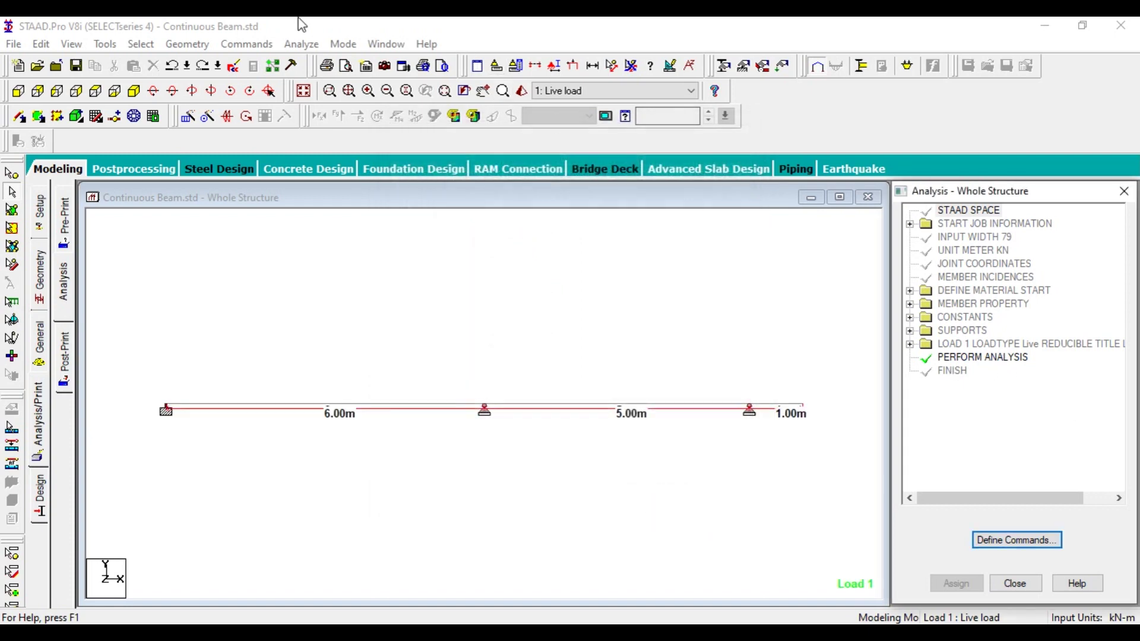
{"action": "left_click", "coordinate": [300, 45]}
{"action": "left_click", "coordinate": [325, 63]}
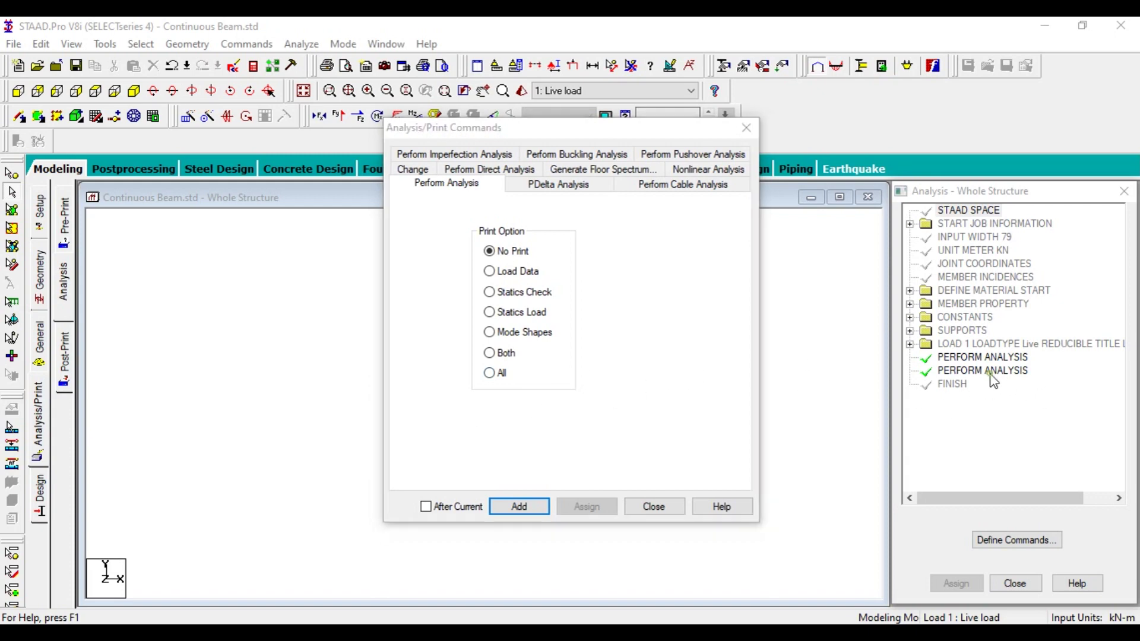
Close the analysis command definition, then rerun the analysis, saving the modified structure under its current name.
{"action": "left_click", "coordinate": [647, 506]}
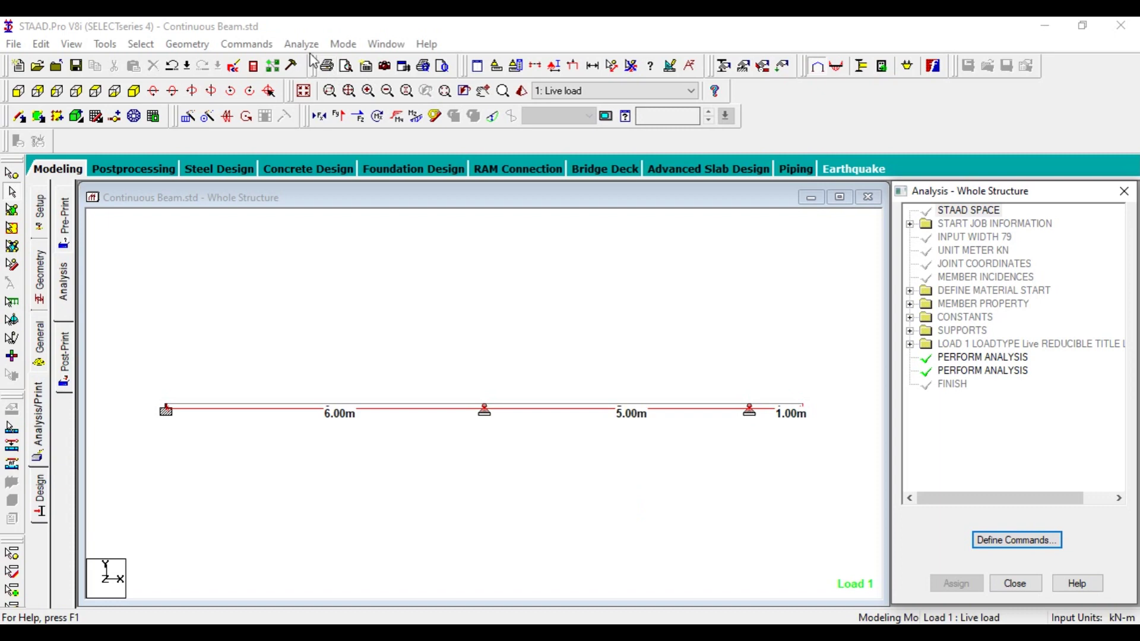
{"action": "left_click", "coordinate": [301, 44]}
{"action": "left_click", "coordinate": [324, 63]}
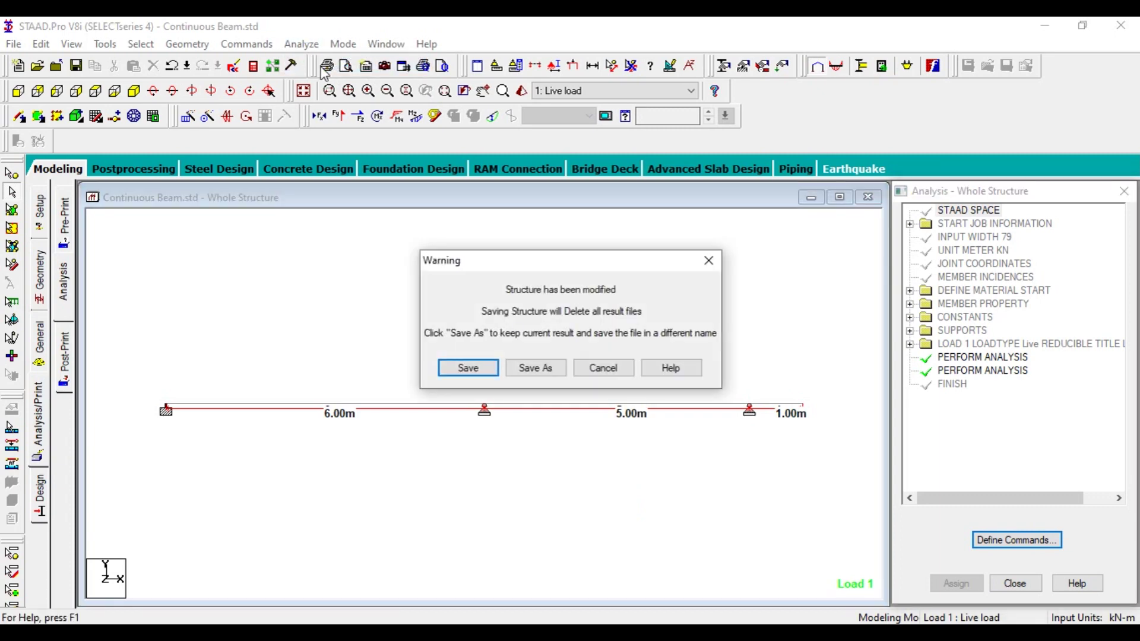
{"action": "left_click", "coordinate": [467, 369]}
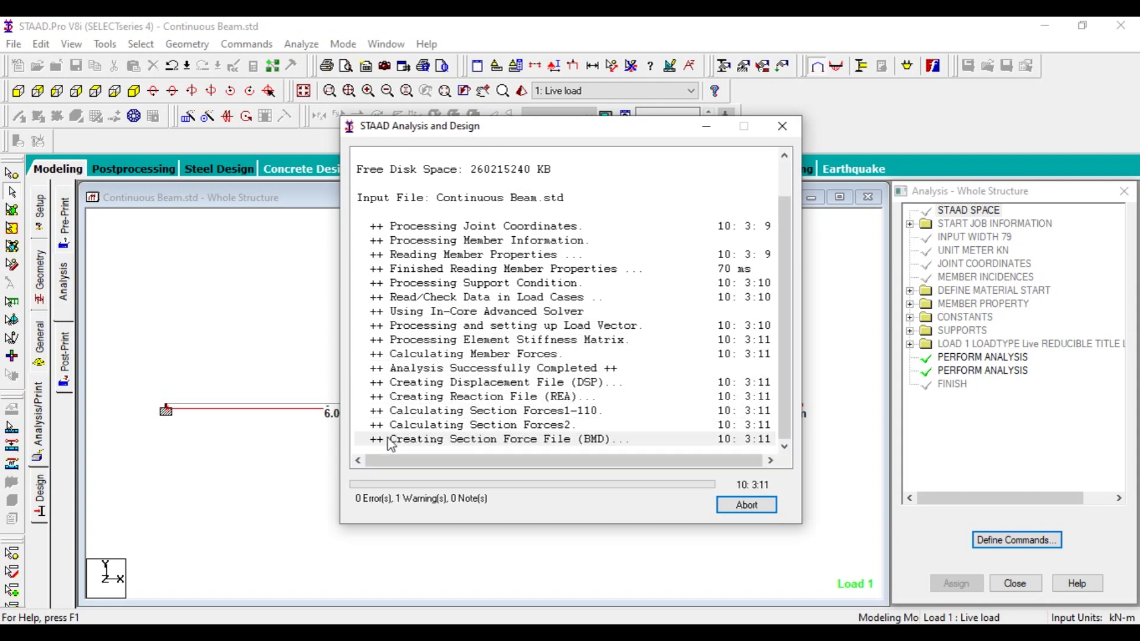
Check the error and warning summary of the analysis run and open the output file.
{"action": "left_click", "coordinate": [443, 396]}
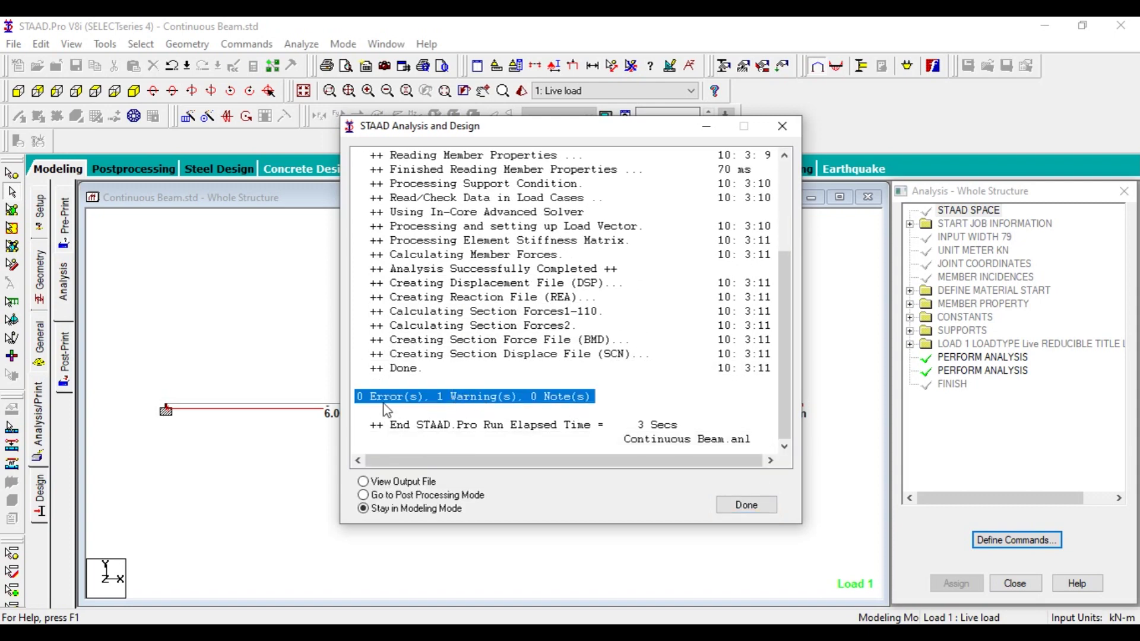
{"action": "left_click", "coordinate": [625, 406]}
{"action": "left_click", "coordinate": [411, 481]}
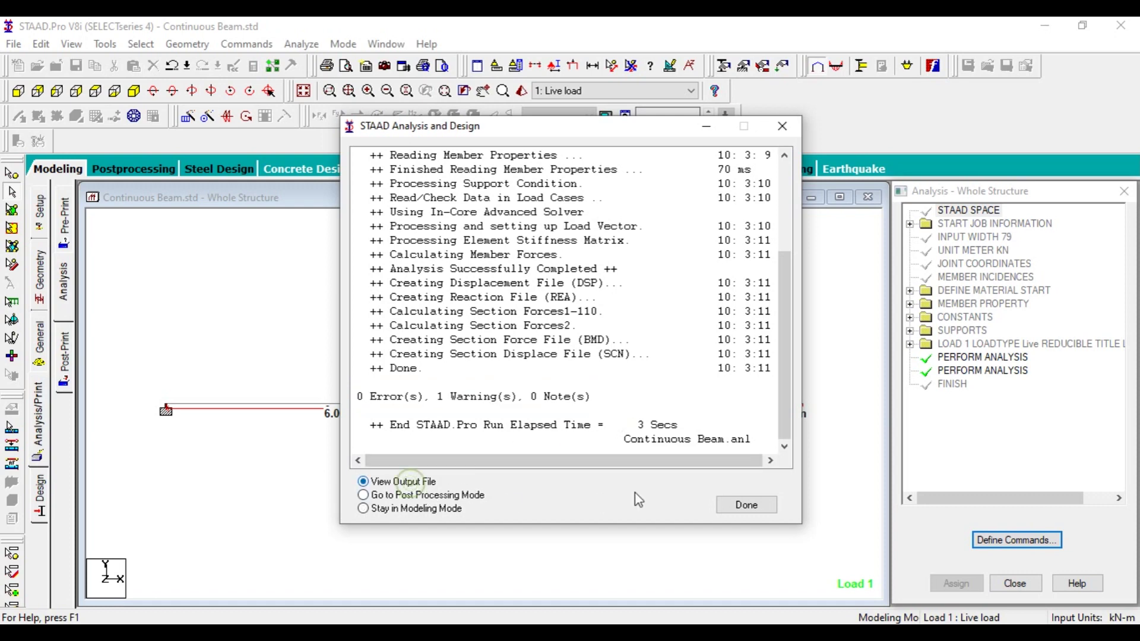
{"action": "left_click", "coordinate": [746, 504]}
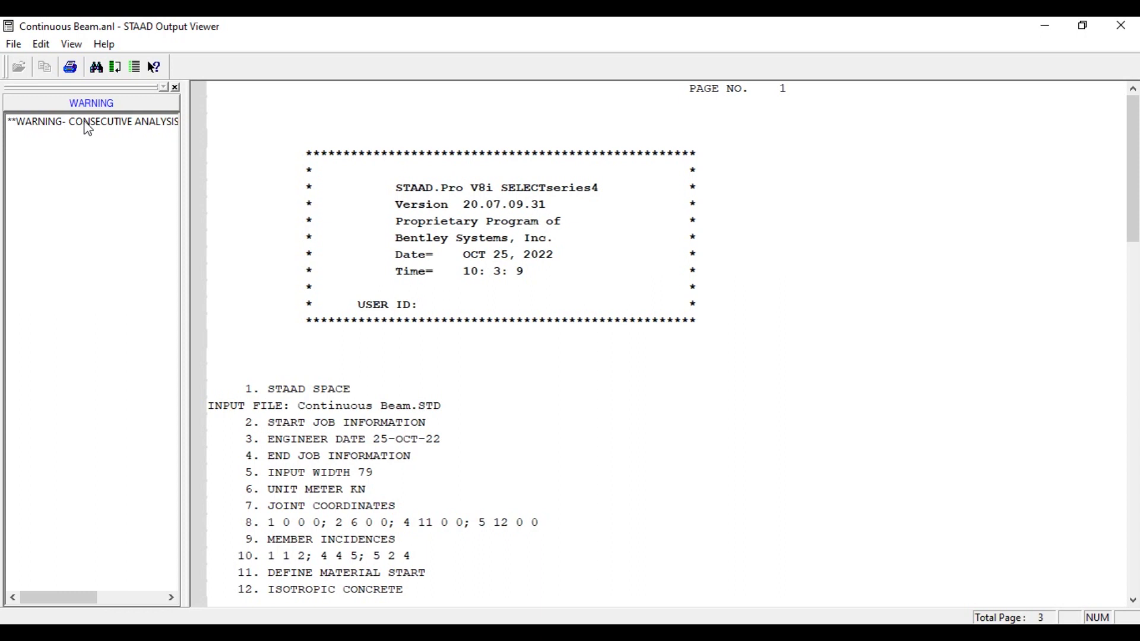
Locate the listed warning in the output file and read the analysis command it refers to.
{"action": "left_click", "coordinate": [92, 121]}
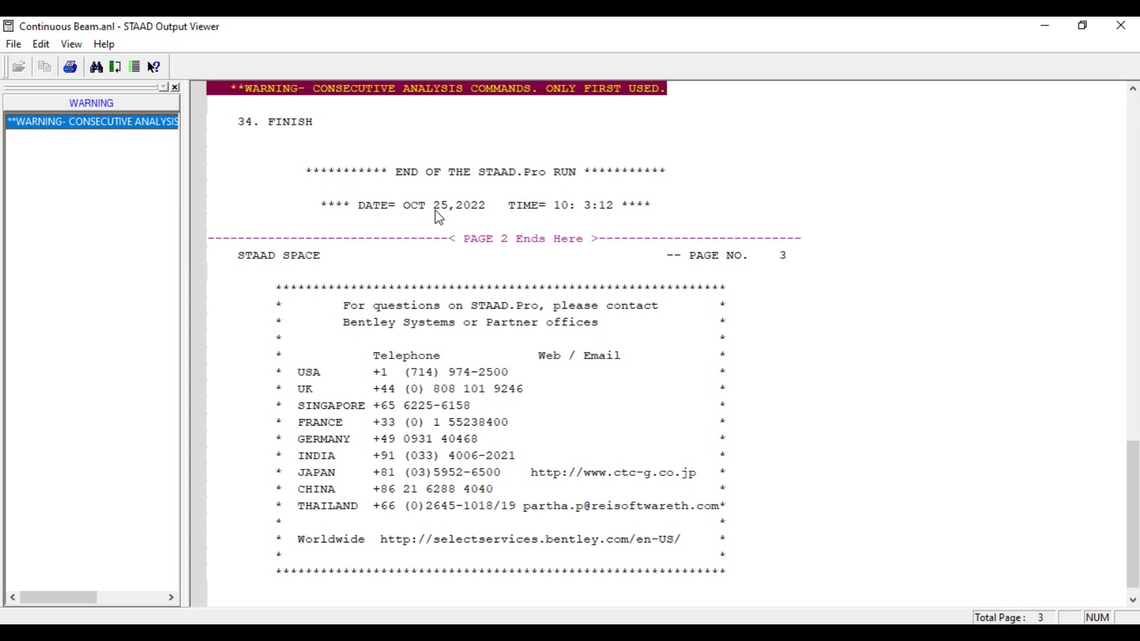
{"action": "left_click", "coordinate": [451, 149]}
{"action": "scroll", "coordinate": [451, 148], "scroll_direction": "up", "scroll_amount": 2}
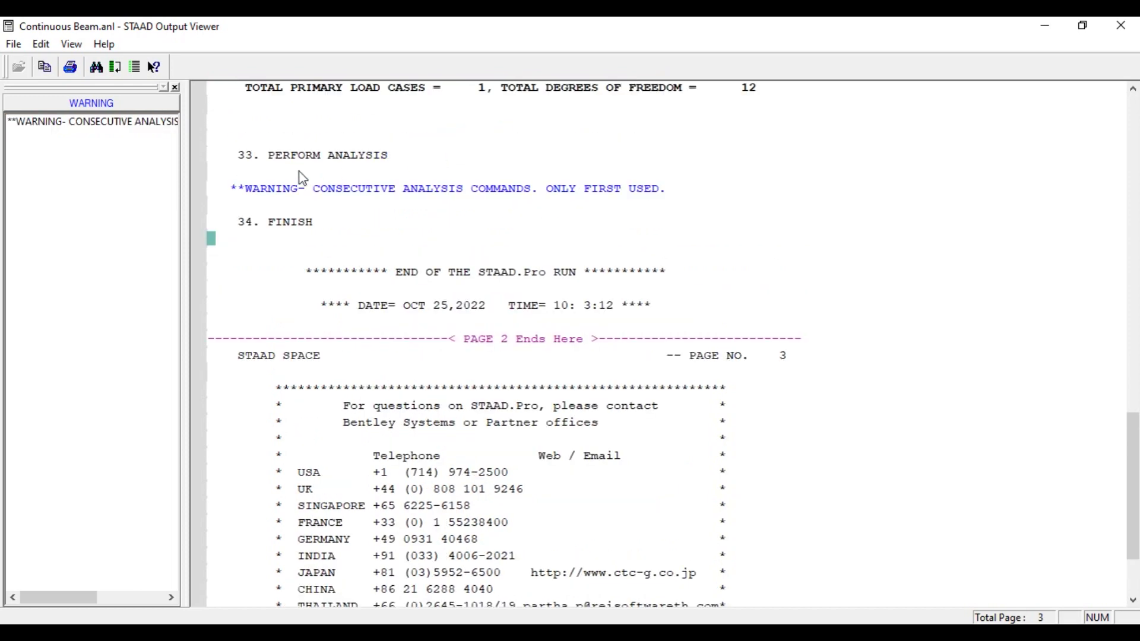
{"action": "left_click", "coordinate": [264, 156]}
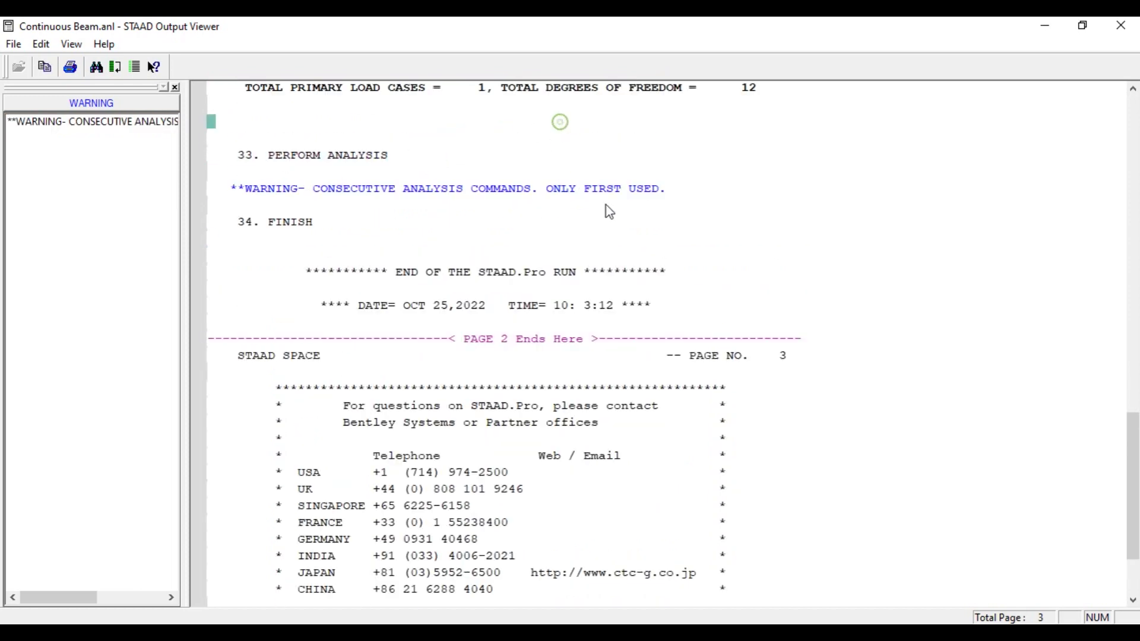
Review the problem statistics and the input command listing in the output file, and close the output viewer.
{"action": "scroll", "coordinate": [633, 237], "scroll_direction": "up", "scroll_amount": 5}
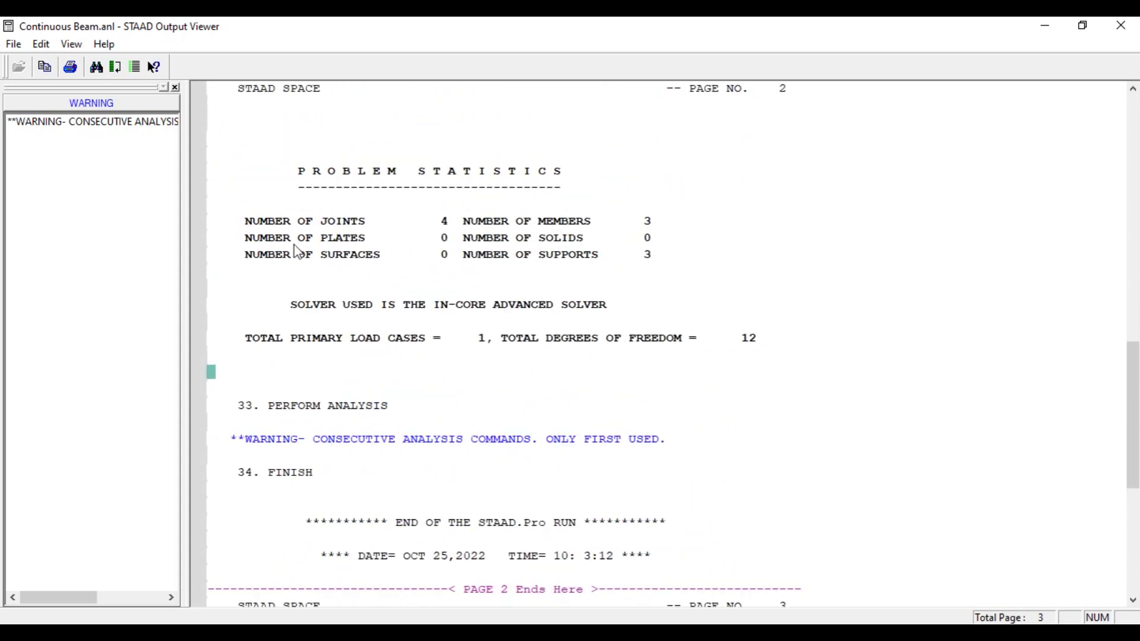
{"action": "left_click_drag", "start_coordinate": [225, 215], "coordinate": [424, 241]}
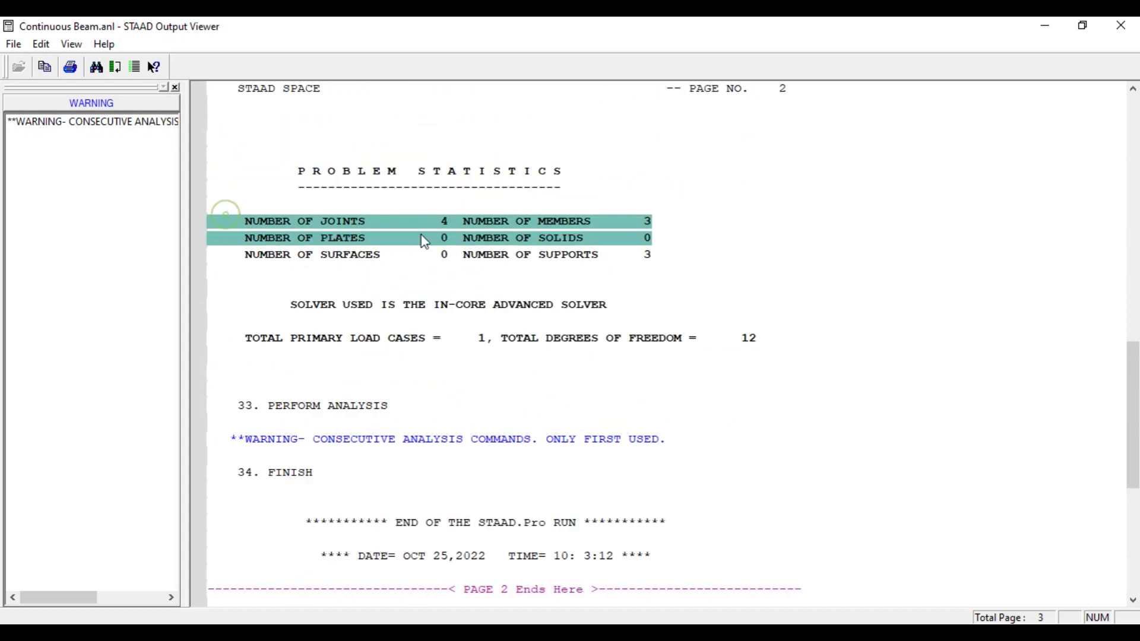
{"action": "left_click", "coordinate": [645, 224]}
{"action": "left_click", "coordinate": [730, 215]}
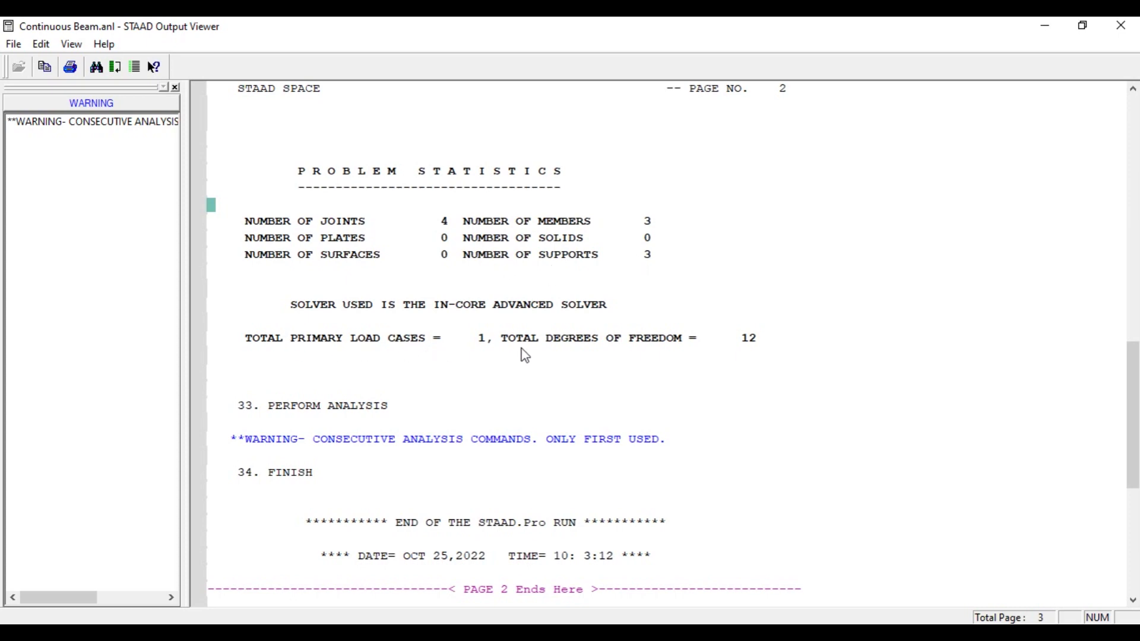
{"action": "scroll", "coordinate": [572, 330], "scroll_direction": "up", "scroll_amount": 12}
{"action": "scroll", "coordinate": [572, 332], "scroll_direction": "up", "scroll_amount": 3}
{"action": "scroll", "coordinate": [277, 317], "scroll_direction": "down", "scroll_amount": 5}
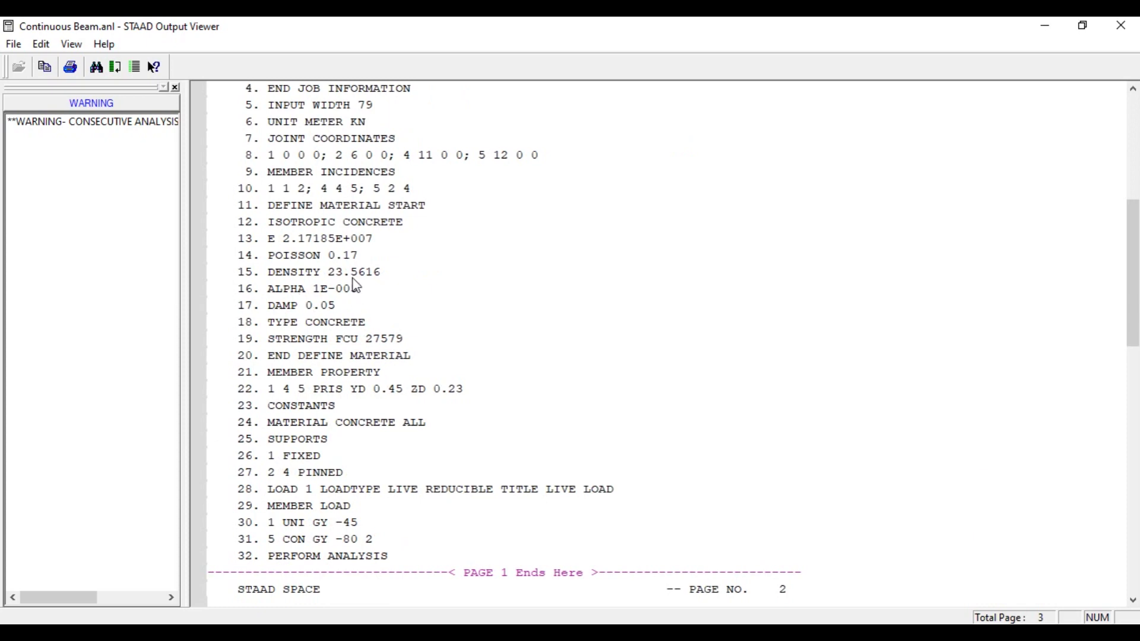
{"action": "scroll", "coordinate": [467, 267], "scroll_direction": "down", "scroll_amount": 17}
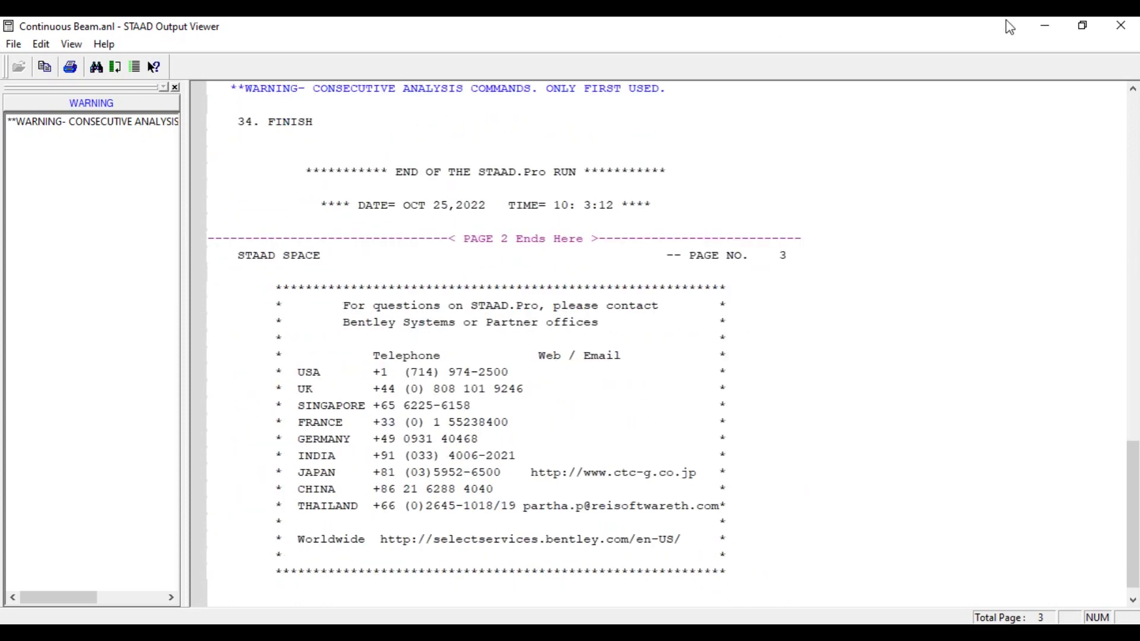
{"action": "left_click", "coordinate": [1121, 25]}
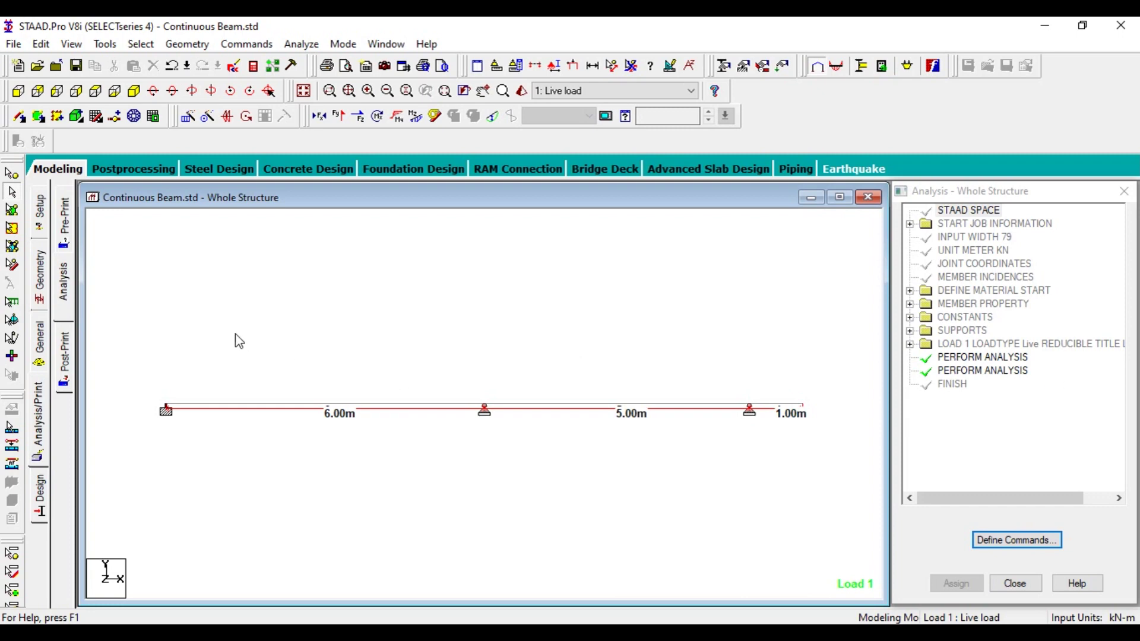
Enter Postprocessing mode with the Live load case selected for the results, and maximize the Whole Structure view.
{"action": "left_click", "coordinate": [141, 170]}
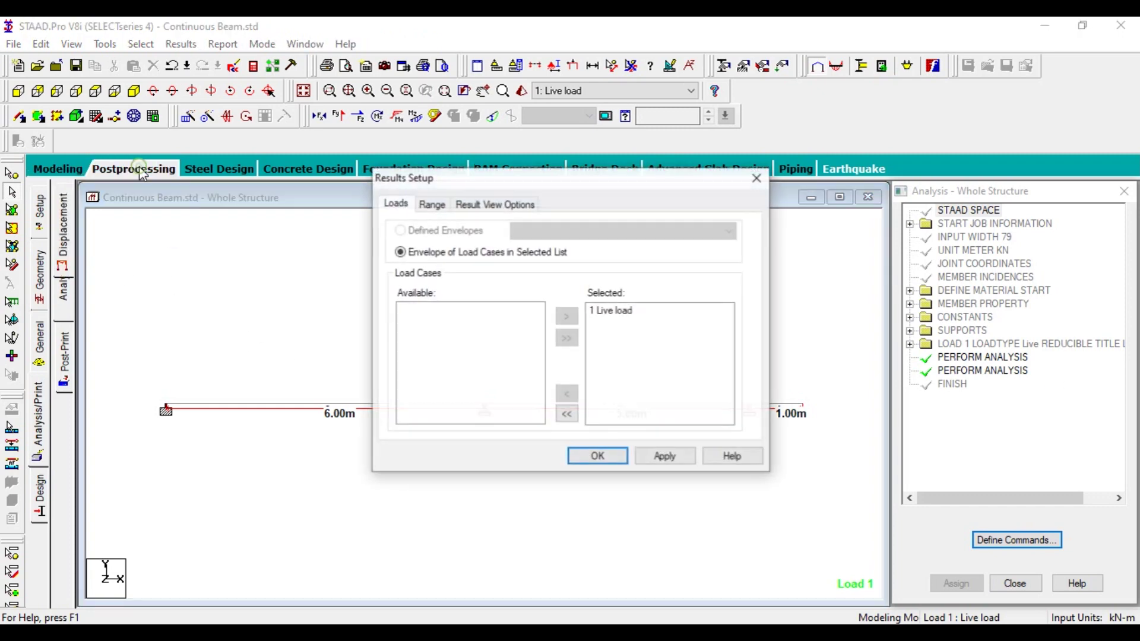
{"action": "left_click", "coordinate": [671, 460]}
{"action": "left_click", "coordinate": [594, 458]}
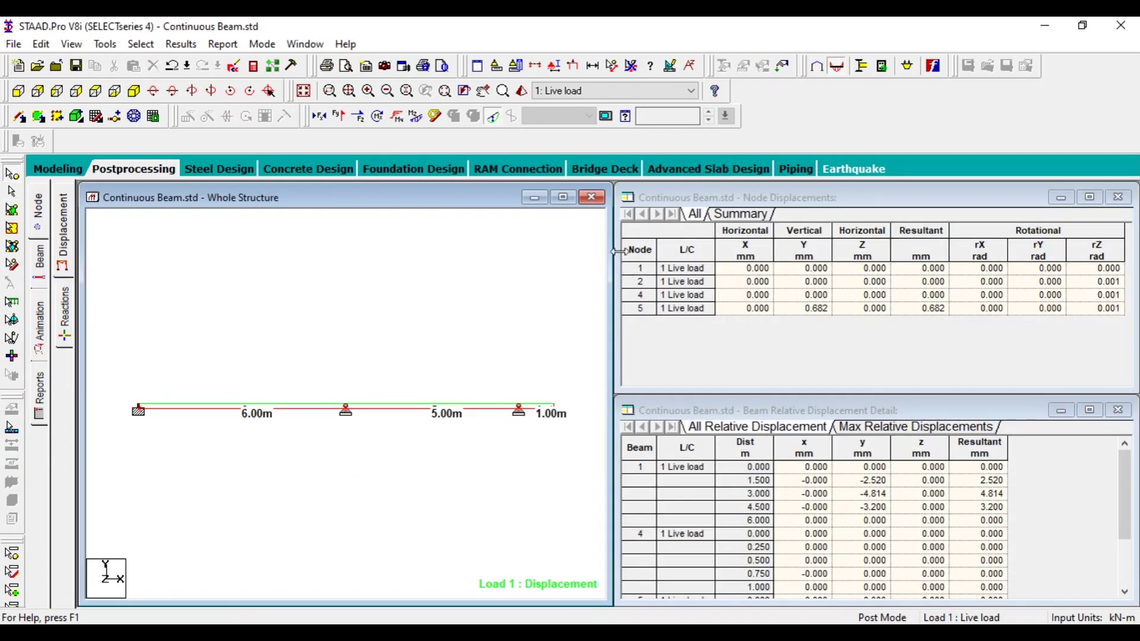
{"action": "left_click", "coordinate": [562, 197]}
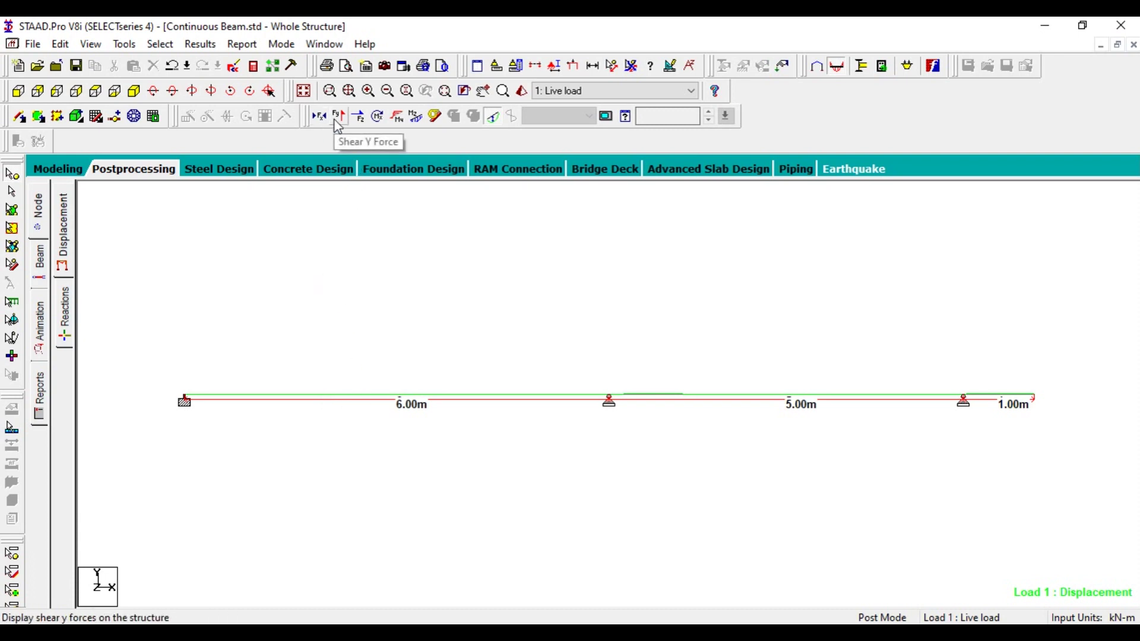
Preview the Bending Z, Bending Y and Torsion diagrams on the beam and hide them again.
{"action": "left_click", "coordinate": [416, 116]}
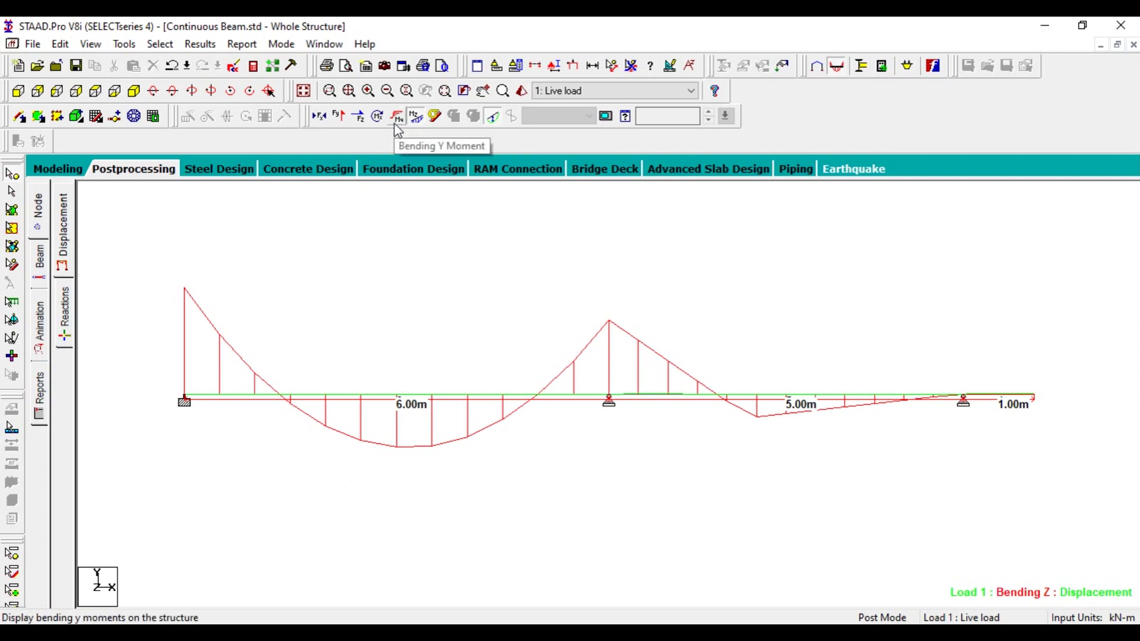
{"action": "left_click", "coordinate": [395, 123]}
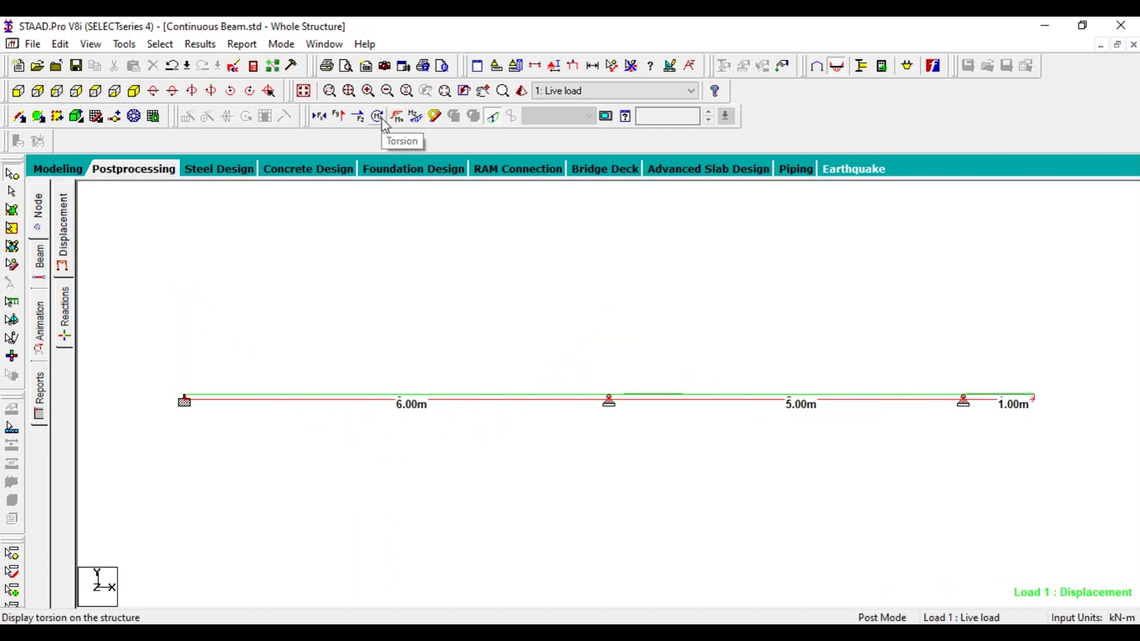
{"action": "left_click", "coordinate": [381, 119]}
{"action": "left_click", "coordinate": [380, 121]}
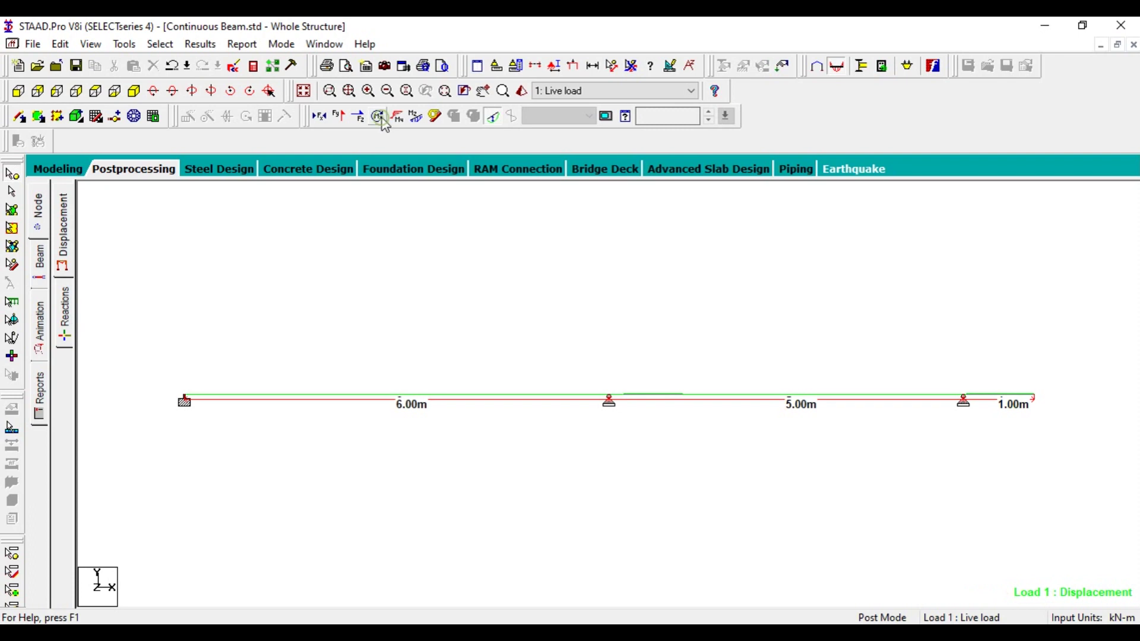
Display the Shear Y diagram on the beam, briefly checking the Shear Z and Axial Force diagrams and hiding those two again.
{"action": "left_click", "coordinate": [338, 121]}
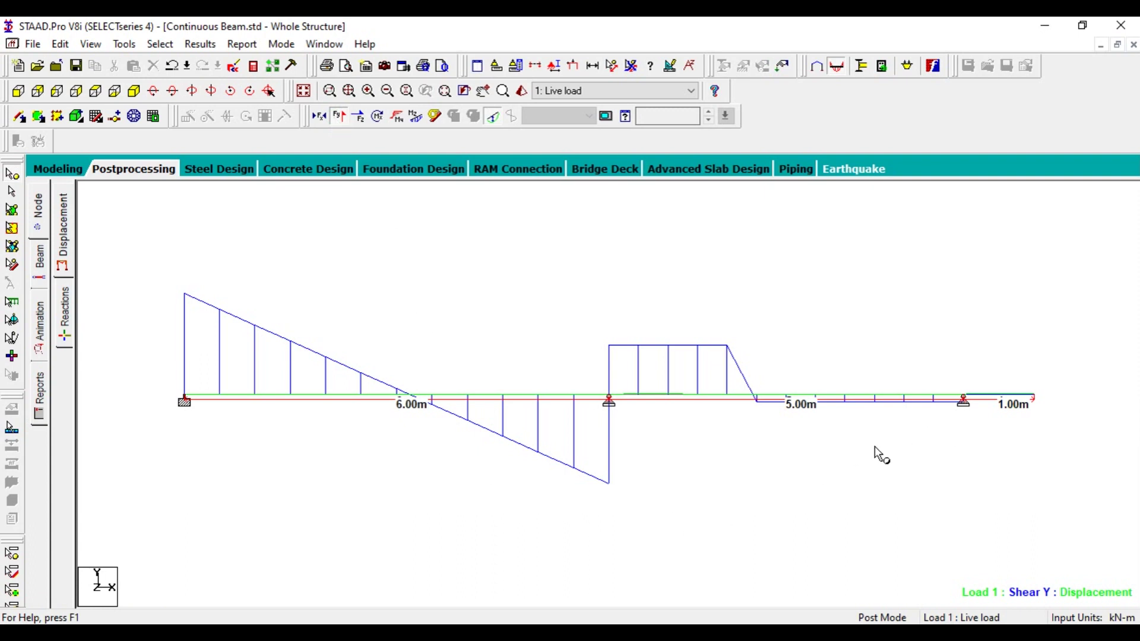
{"action": "left_click", "coordinate": [359, 117]}
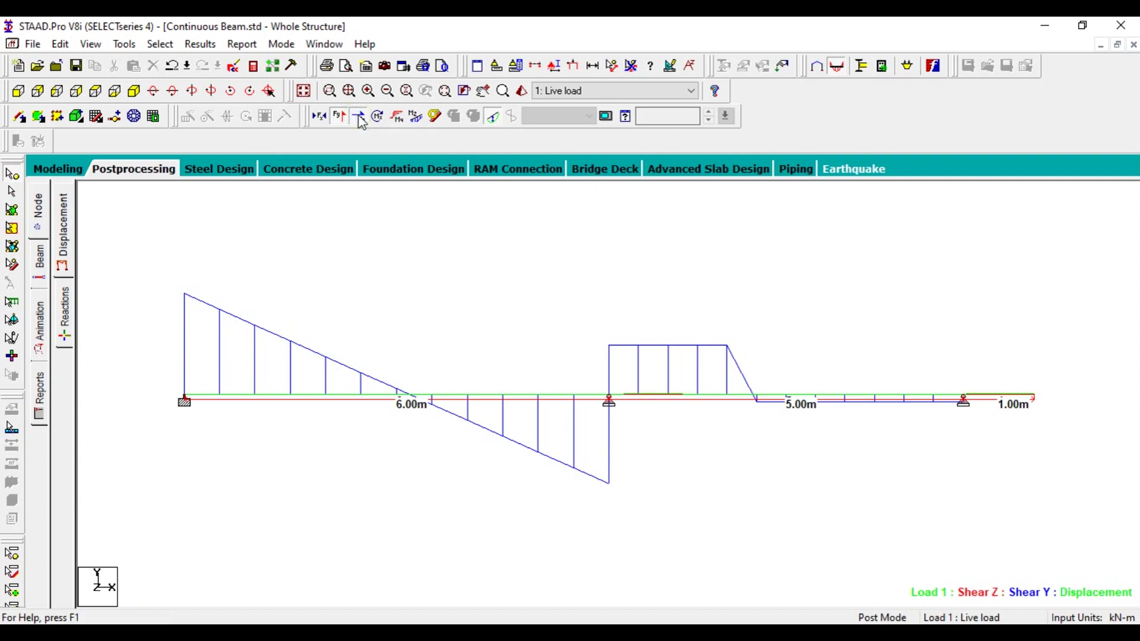
{"action": "left_click", "coordinate": [359, 117]}
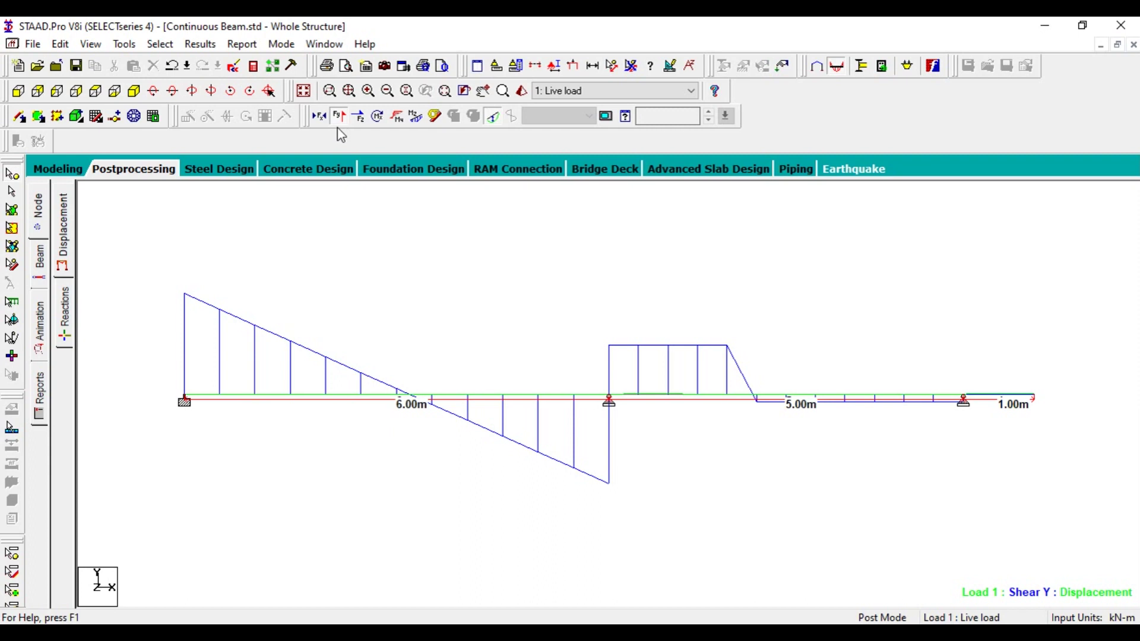
{"action": "left_click", "coordinate": [319, 117]}
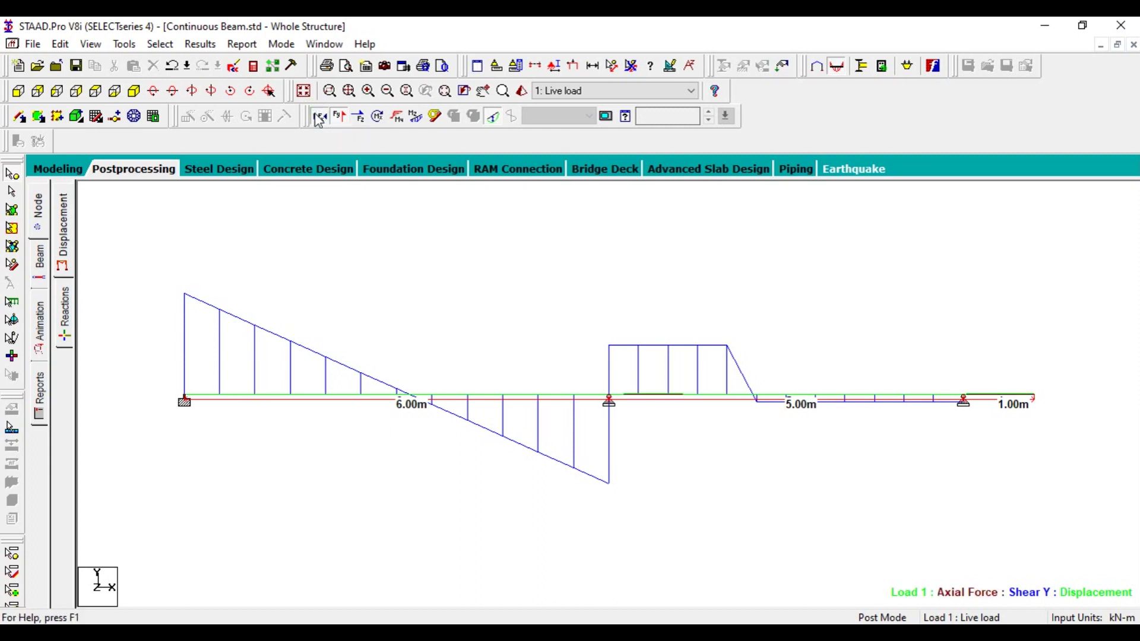
{"action": "left_click", "coordinate": [319, 118]}
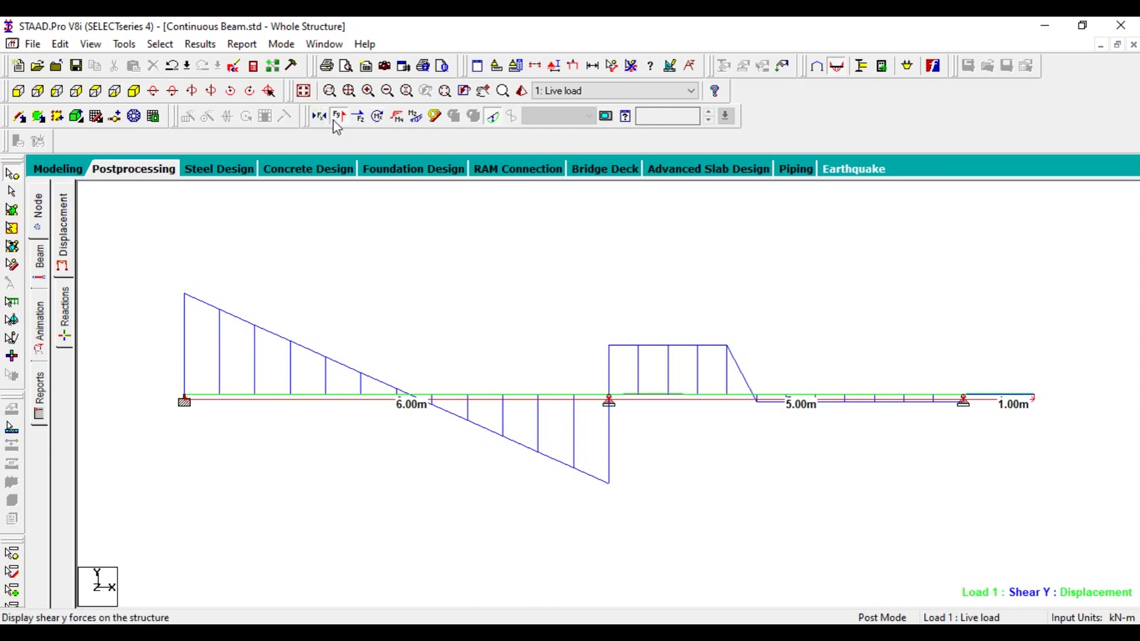
Add the Bending Z diagram to the shear view and take a picture with ID Picture 2 and the suggested caption.
{"action": "left_click", "coordinate": [397, 117]}
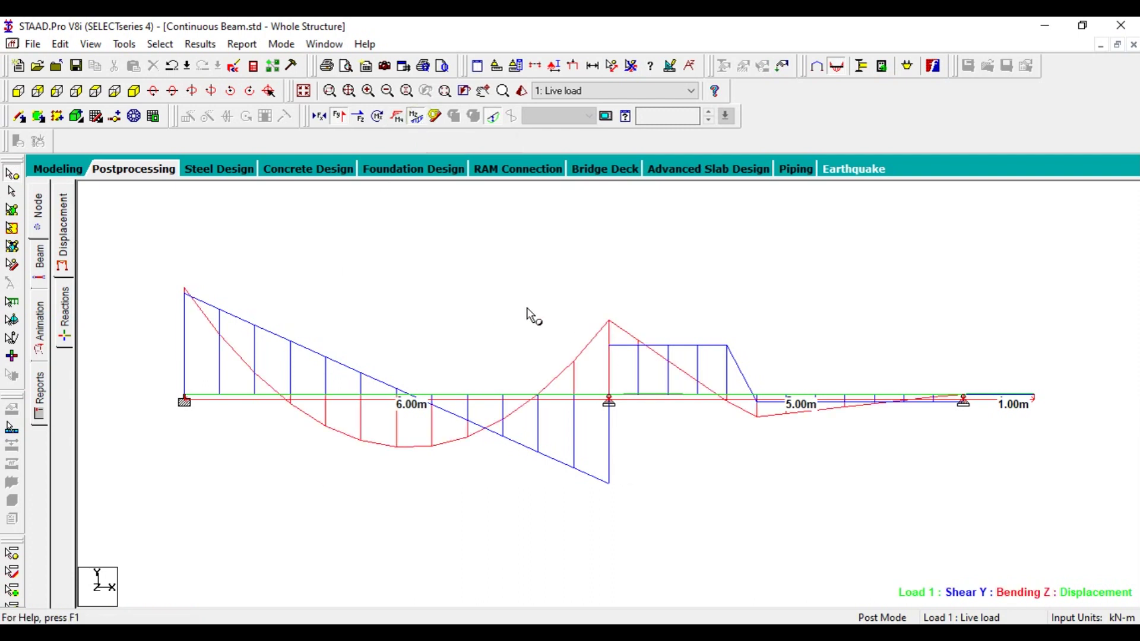
{"action": "right_click", "coordinate": [462, 286]}
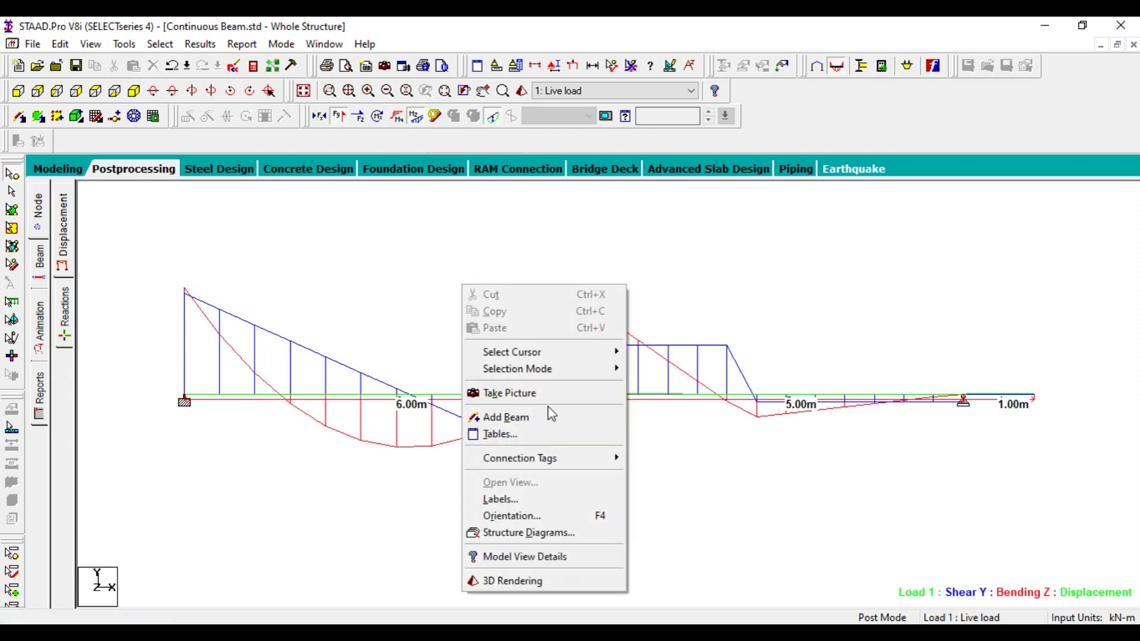
{"action": "left_click", "coordinate": [511, 393]}
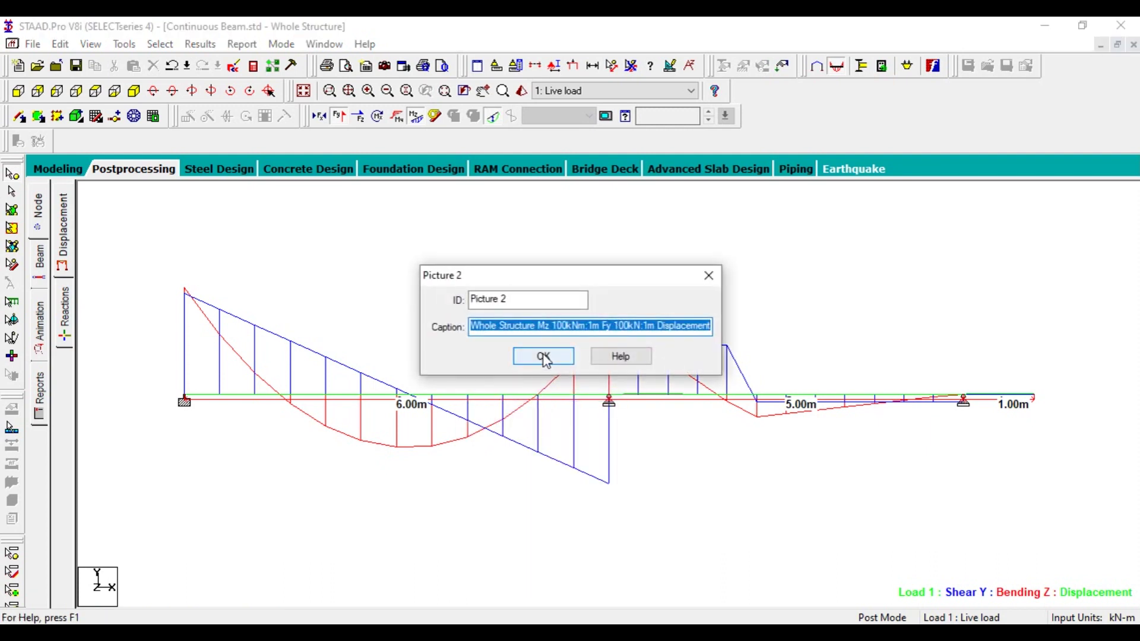
{"action": "left_click", "coordinate": [543, 357]}
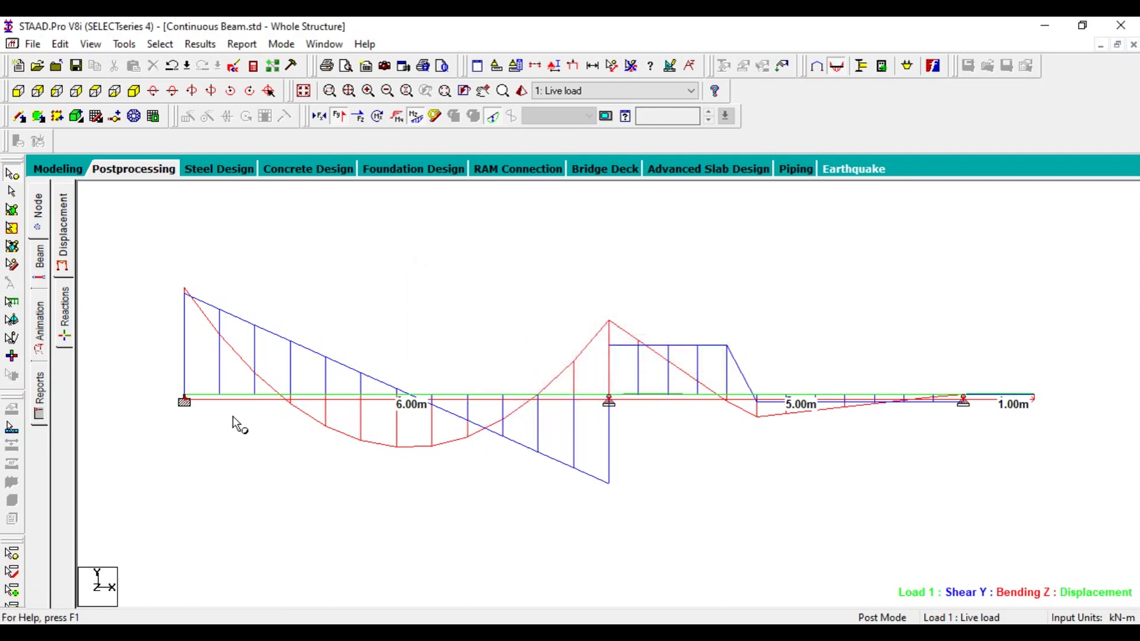
Hide the Shear Y and Bending Z diagrams, show the node displacement results and maximize the Whole Structure view.
{"action": "left_click", "coordinate": [338, 116]}
{"action": "left_click", "coordinate": [415, 117]}
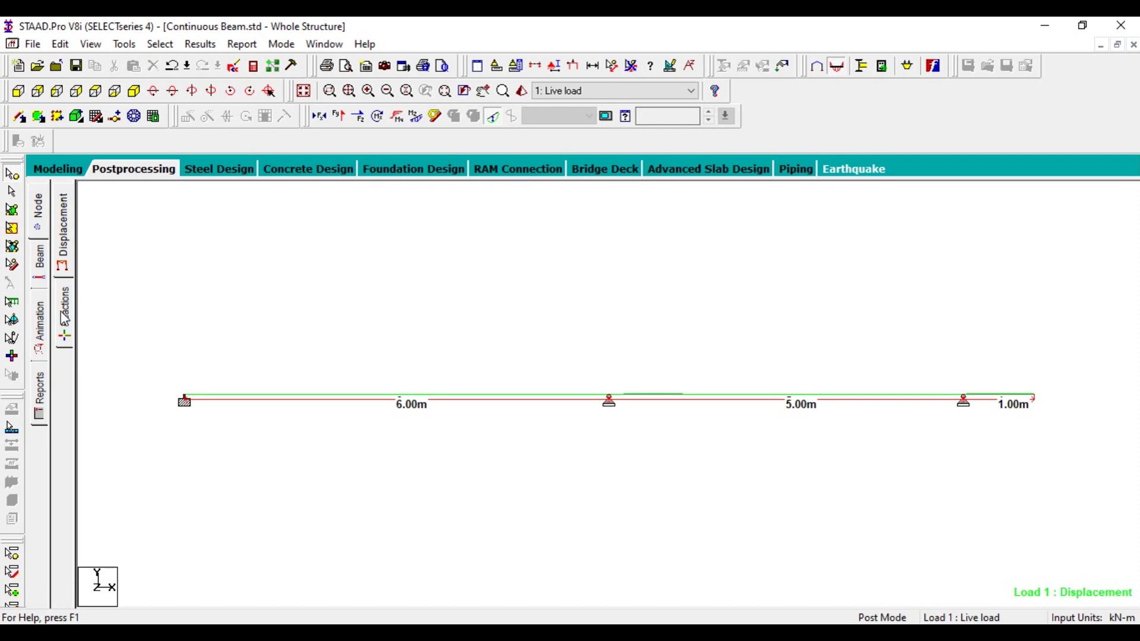
{"action": "left_click", "coordinate": [63, 262]}
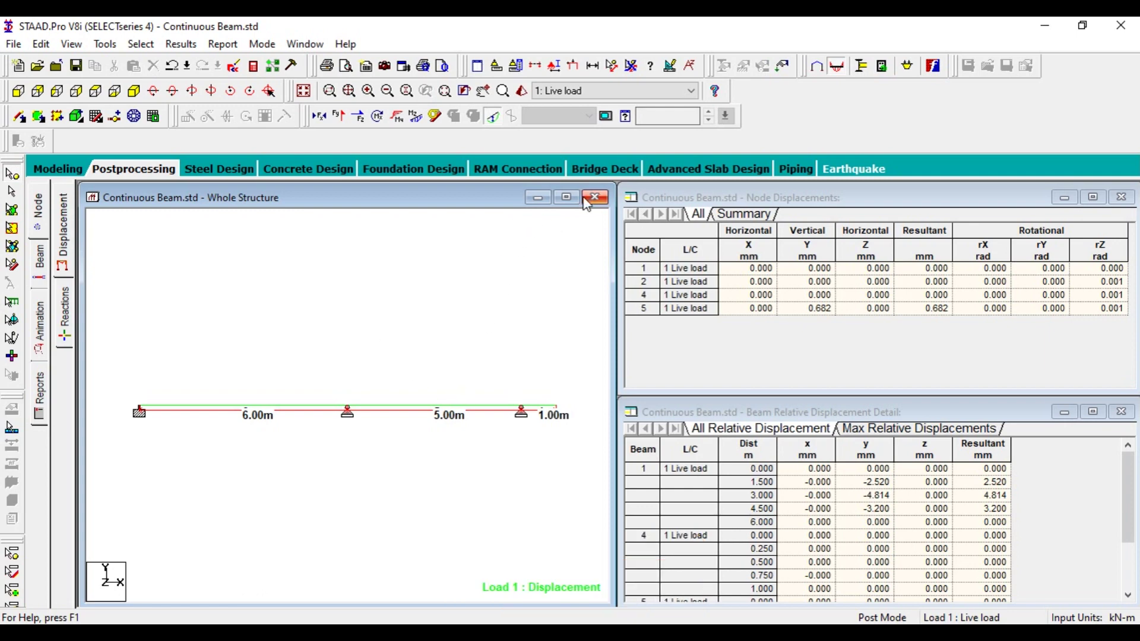
{"action": "left_click", "coordinate": [566, 197]}
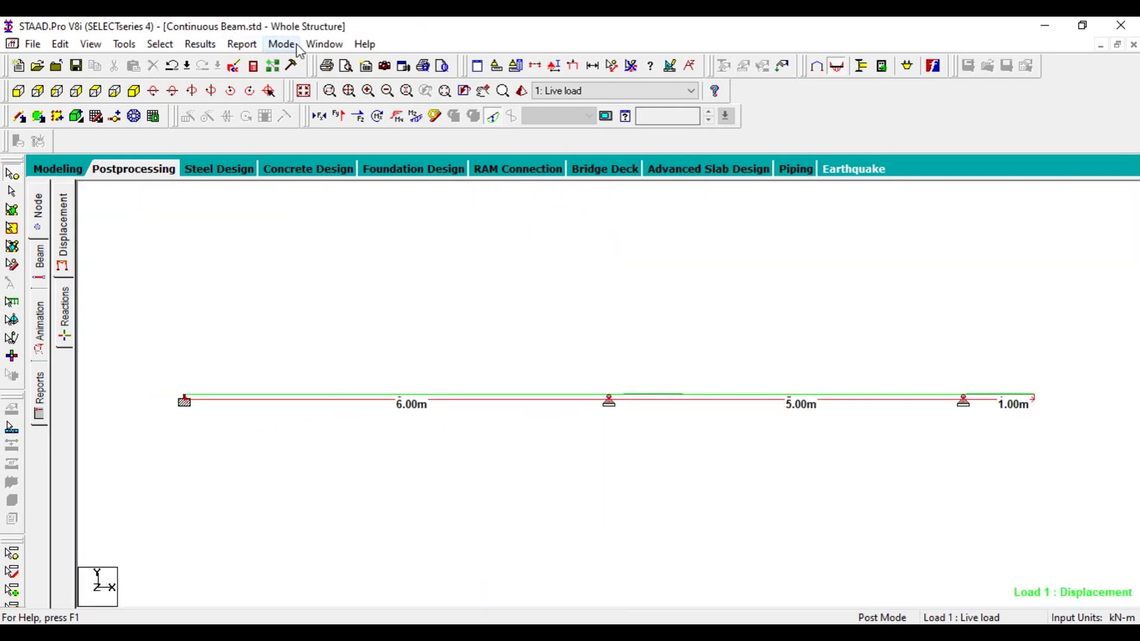
Try to annotate the shear force at the beam ends, and display the Bending Z diagram on the beam.
{"action": "left_click", "coordinate": [200, 44]}
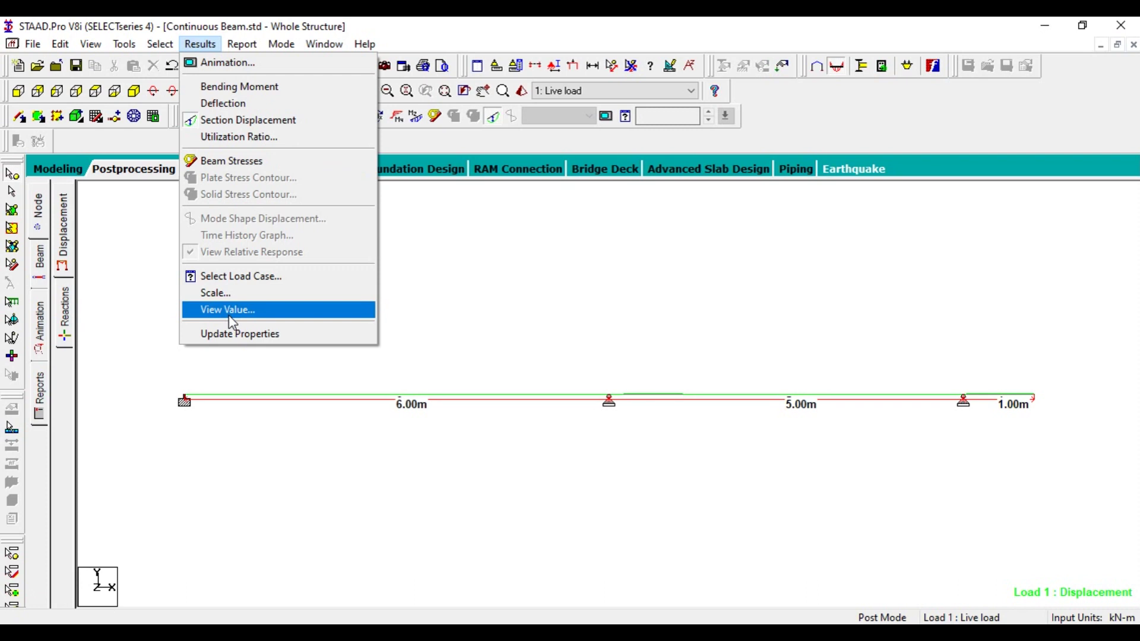
{"action": "left_click", "coordinate": [229, 310]}
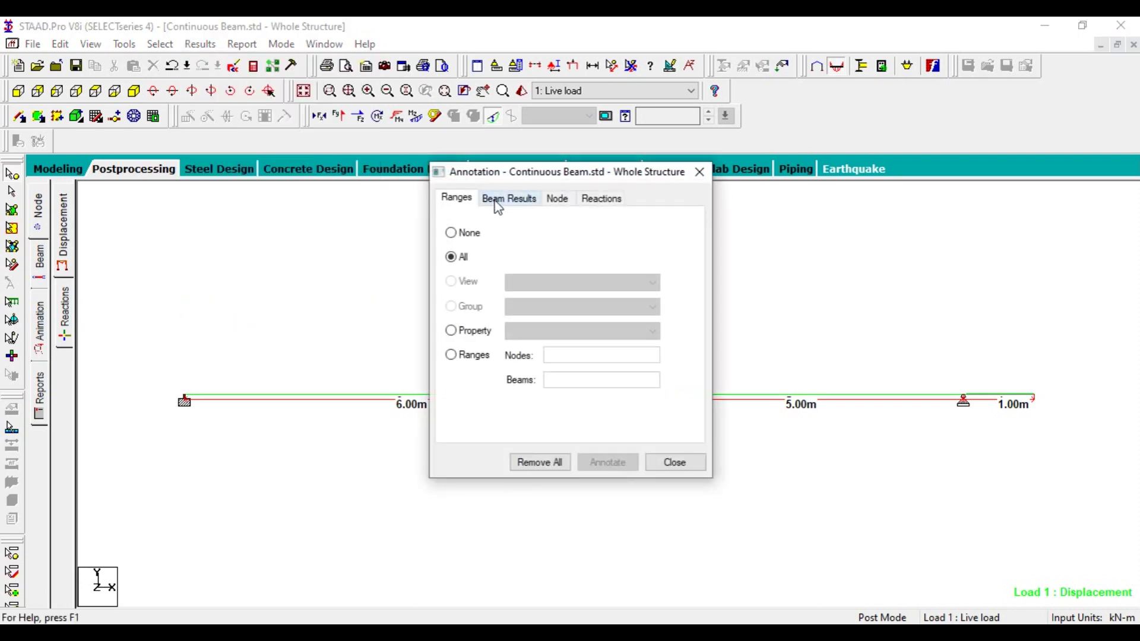
{"action": "left_click", "coordinate": [497, 201]}
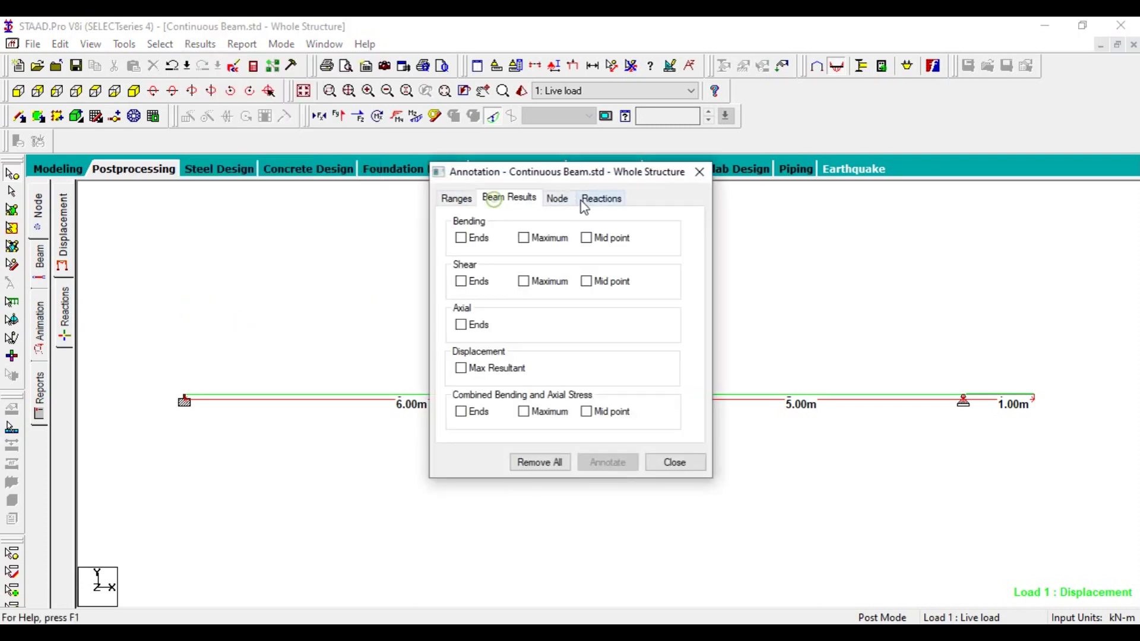
{"action": "left_click", "coordinate": [460, 282]}
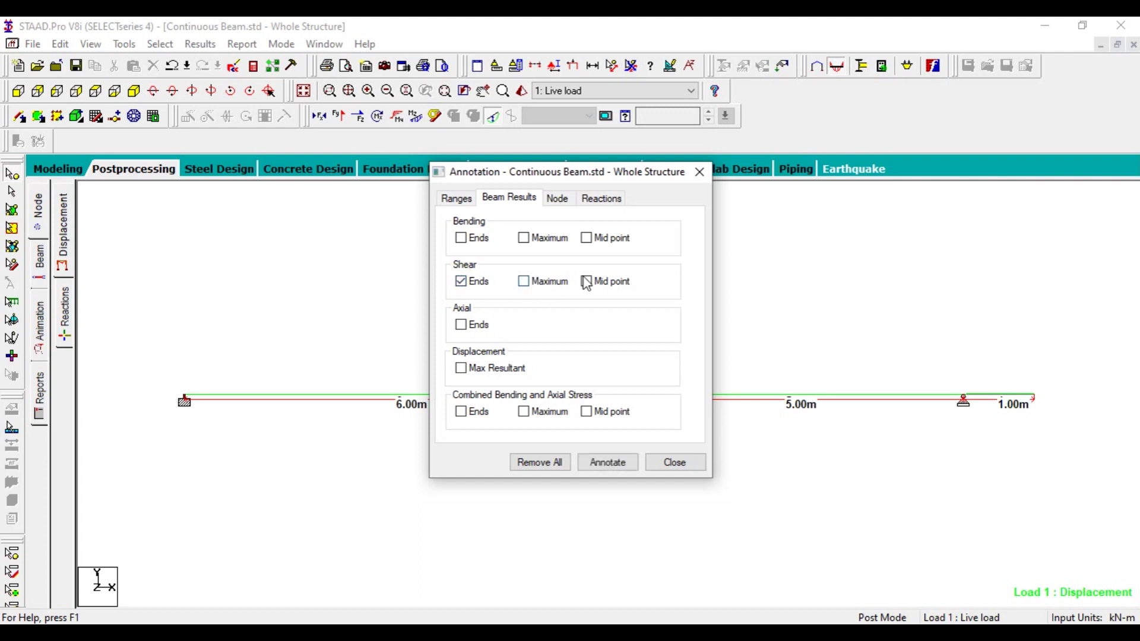
{"action": "left_click", "coordinate": [605, 466]}
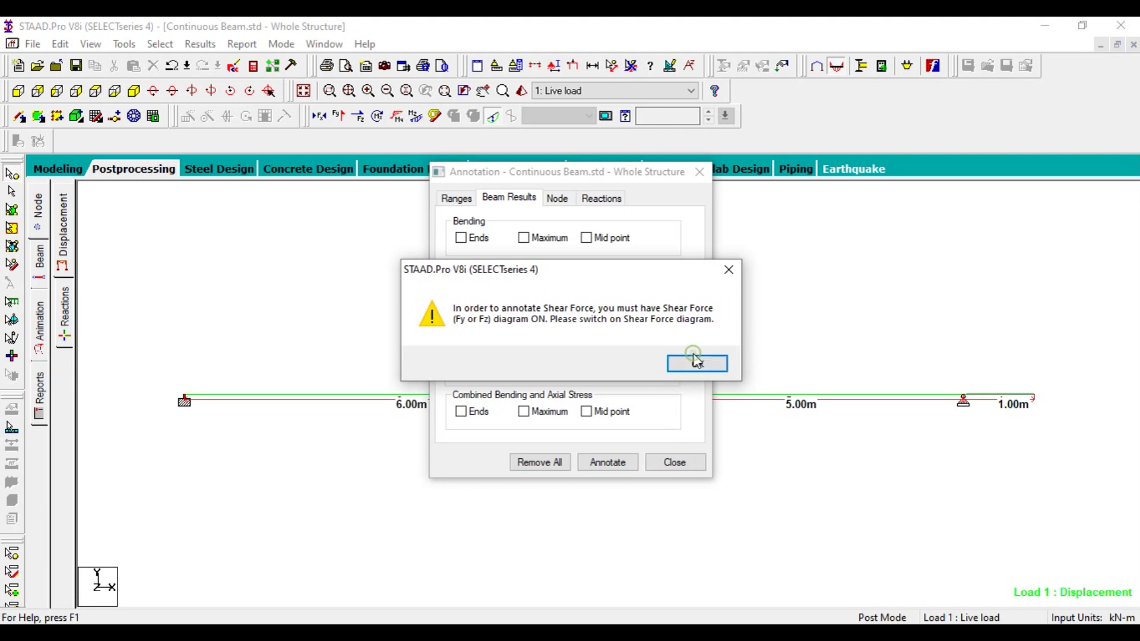
{"action": "left_click", "coordinate": [679, 367]}
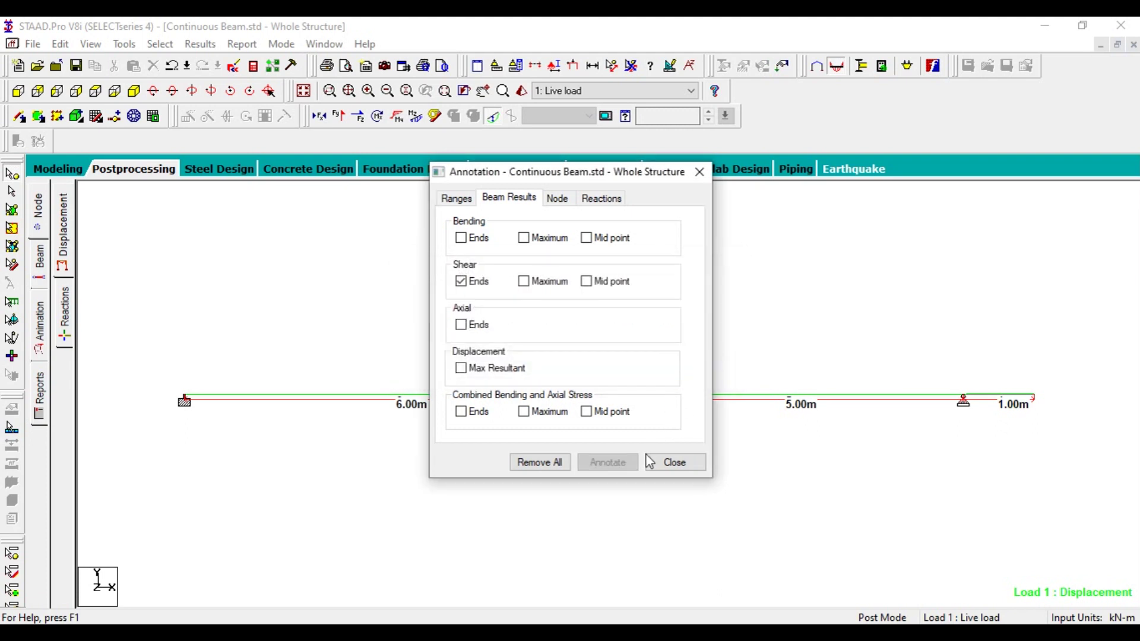
{"action": "left_click", "coordinate": [675, 462]}
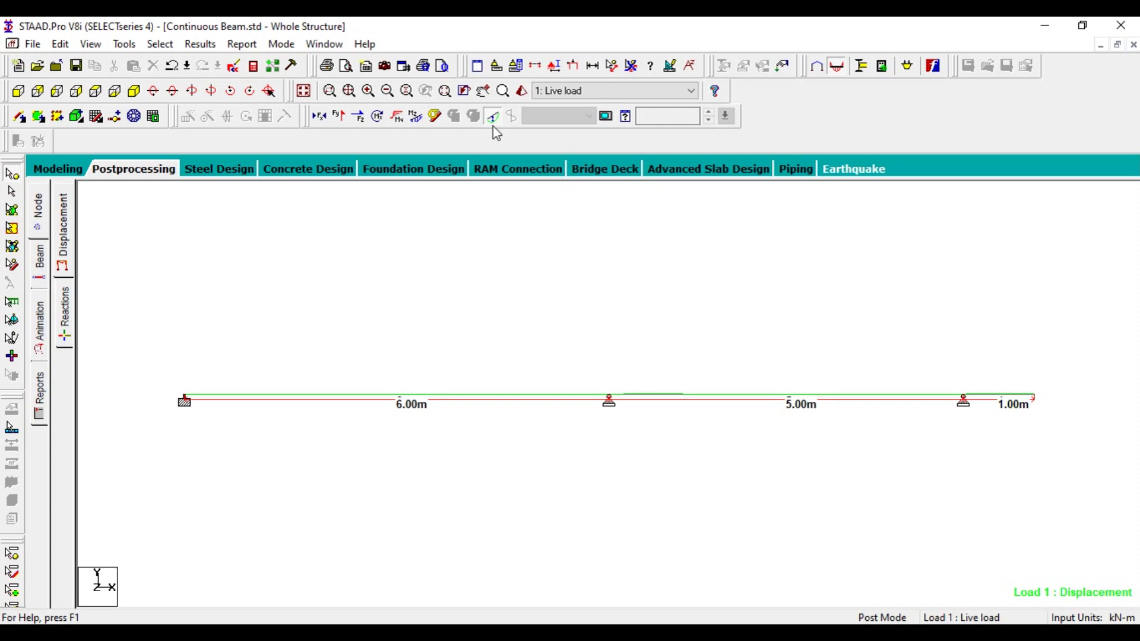
{"action": "left_click", "coordinate": [417, 118]}
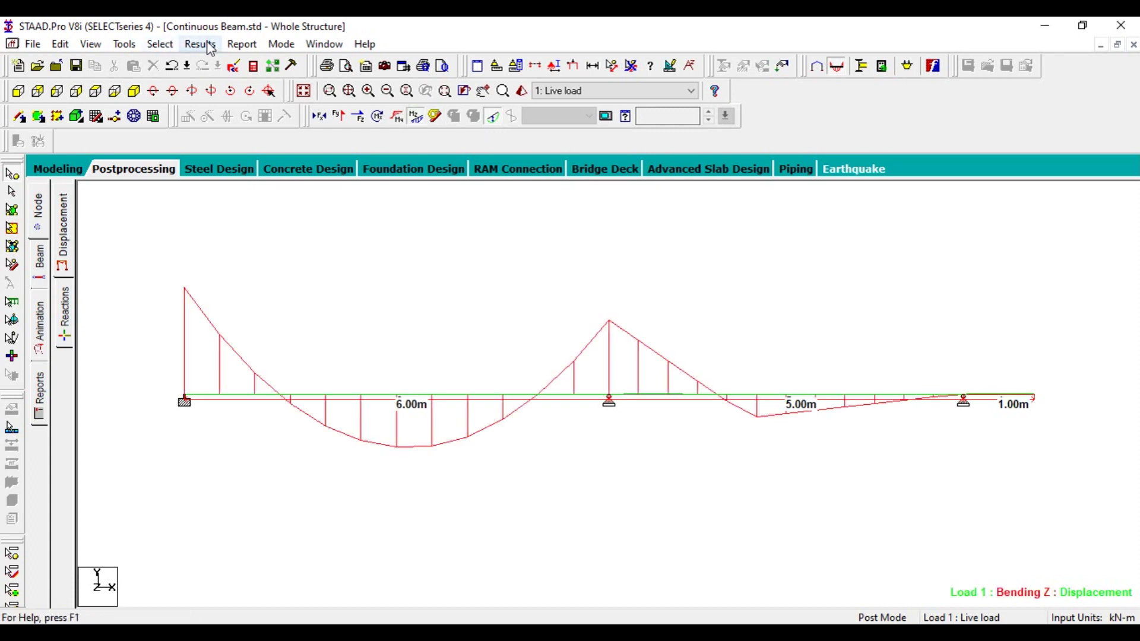
{"action": "left_click", "coordinate": [241, 45]}
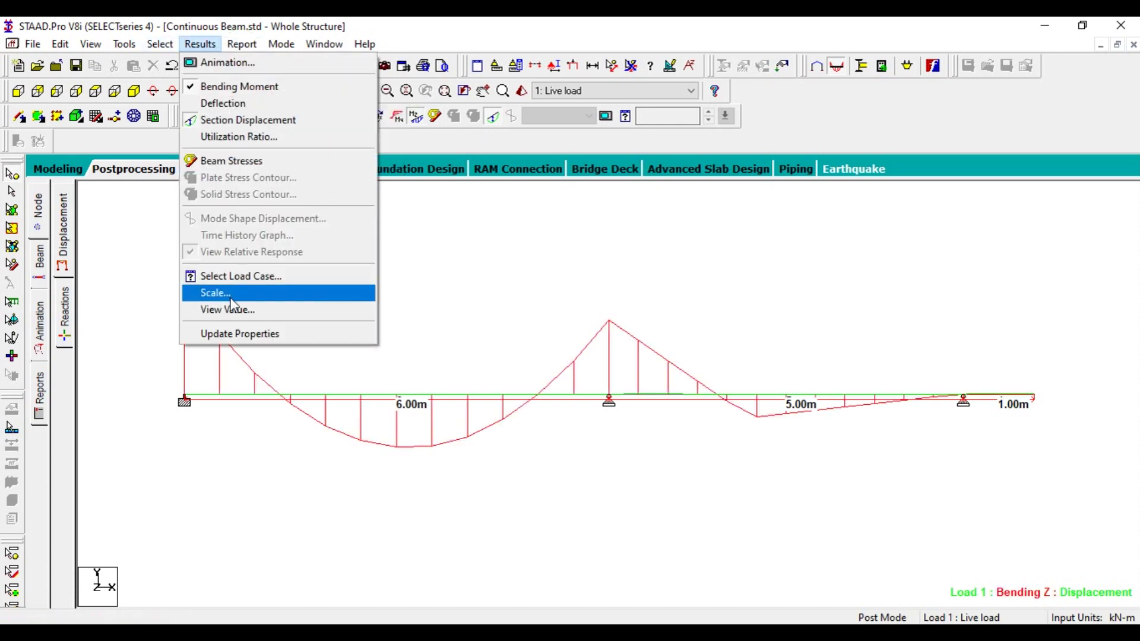
{"action": "left_click", "coordinate": [231, 300]}
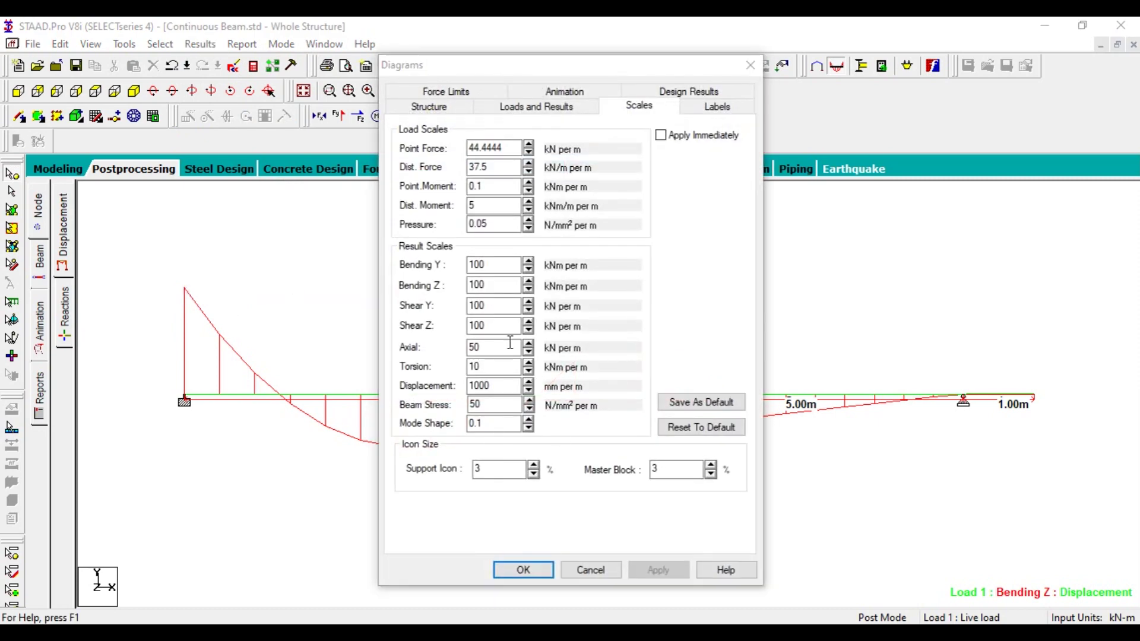
{"action": "left_click", "coordinate": [589, 559]}
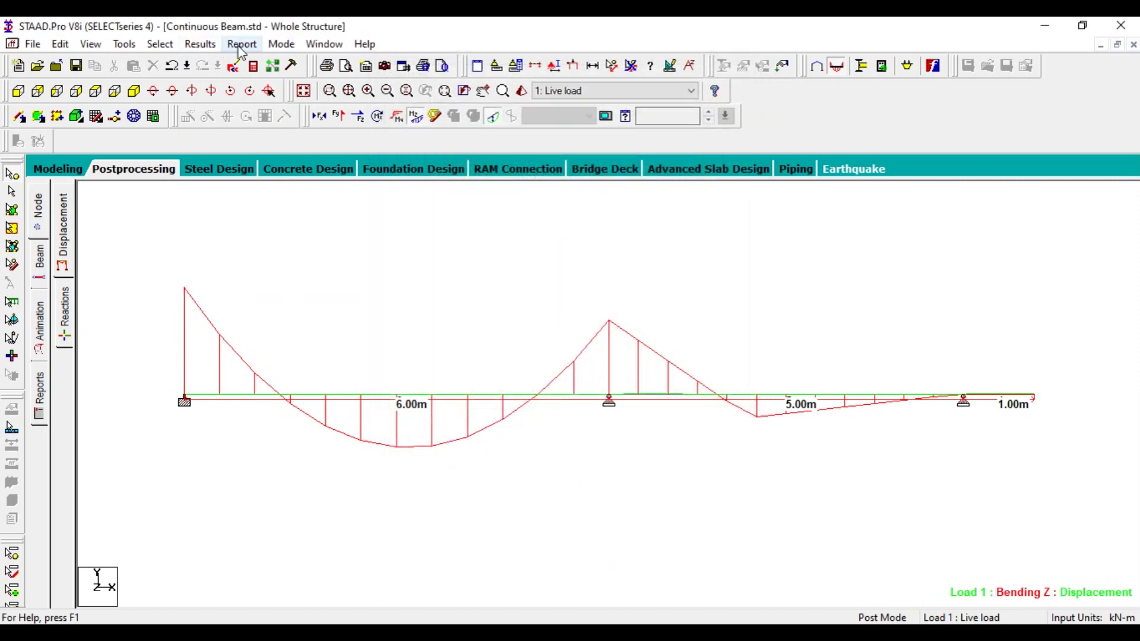
Open the beam results options for annotating values on the whole structure.
{"action": "left_click", "coordinate": [202, 44]}
{"action": "left_click", "coordinate": [270, 314]}
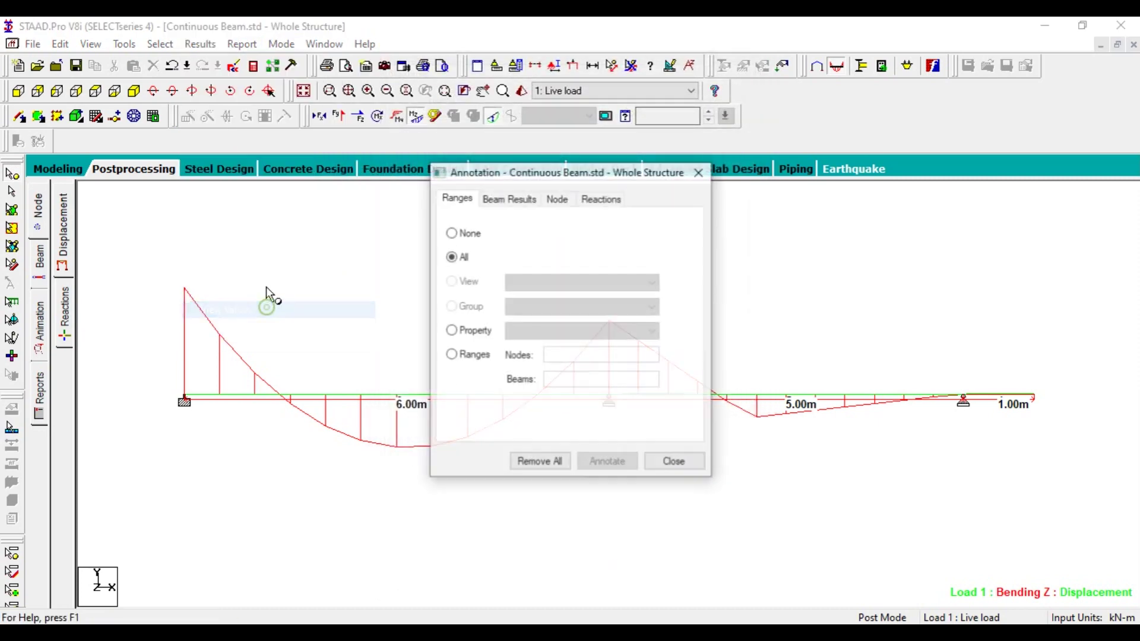
{"action": "left_click", "coordinate": [486, 198]}
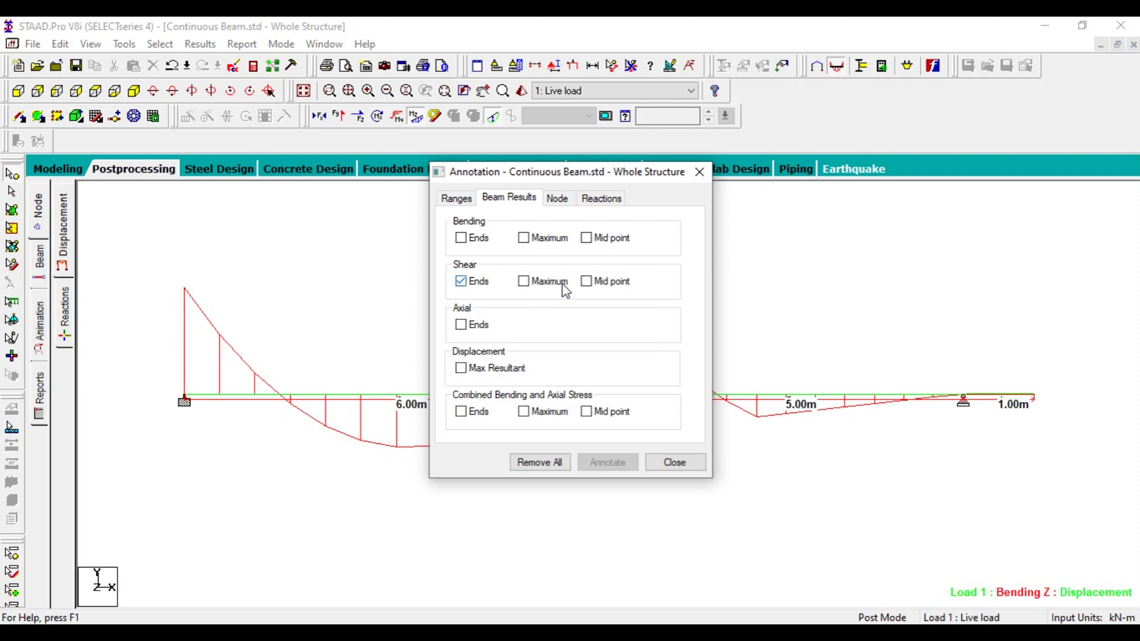
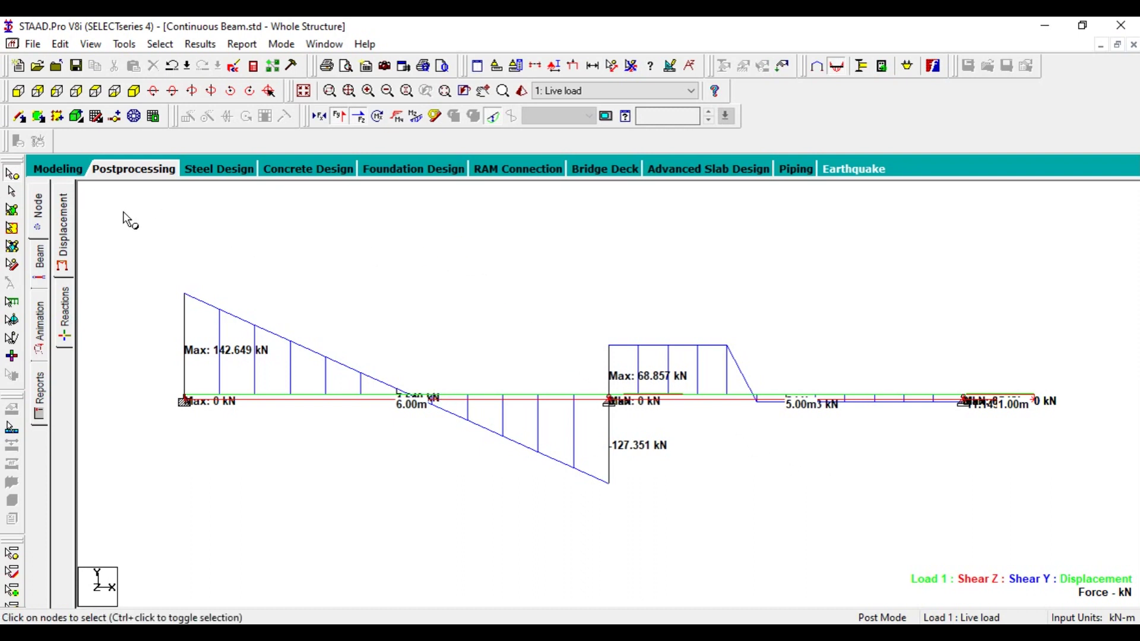
Check the Modeling mode briefly, return to Postprocessing and open the report setup.
{"action": "left_click", "coordinate": [57, 170]}
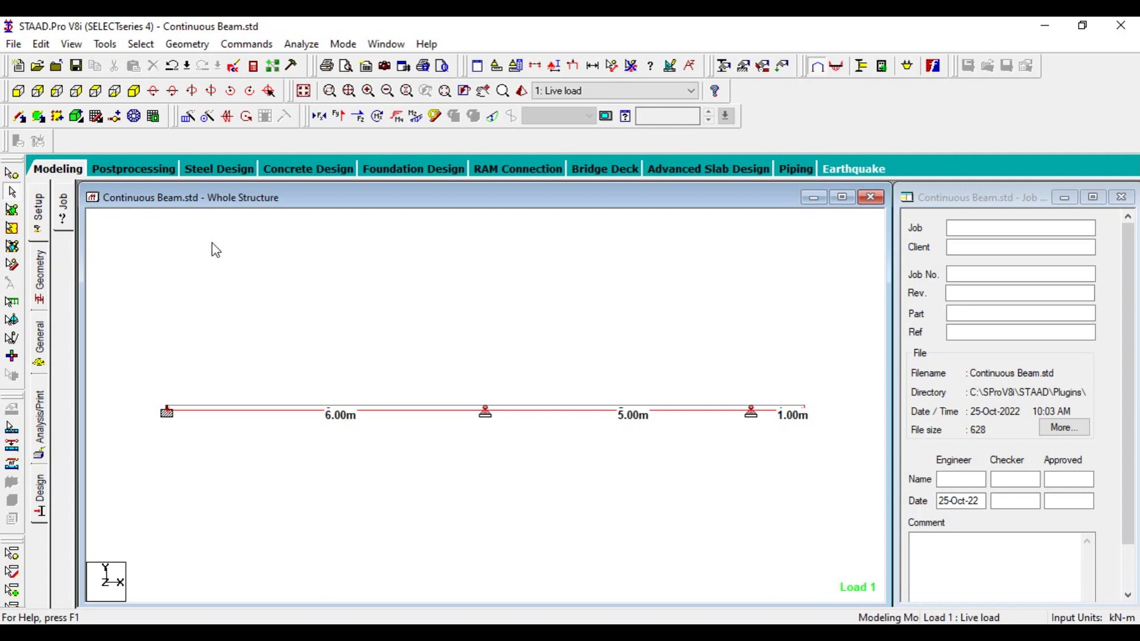
{"action": "left_click", "coordinate": [45, 223]}
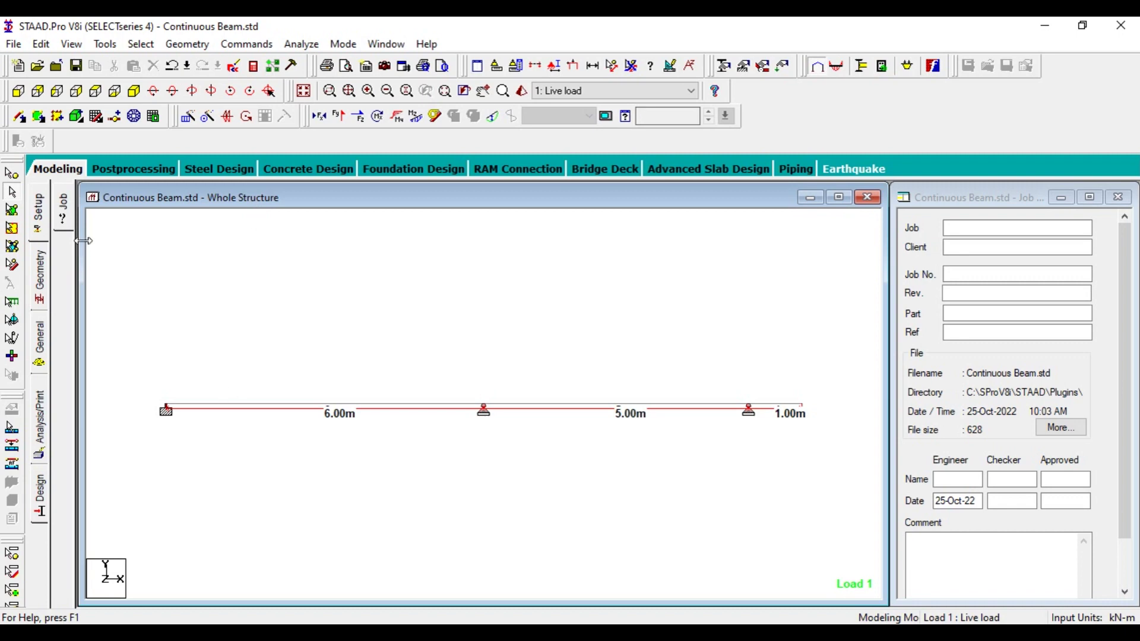
{"action": "left_click", "coordinate": [134, 169]}
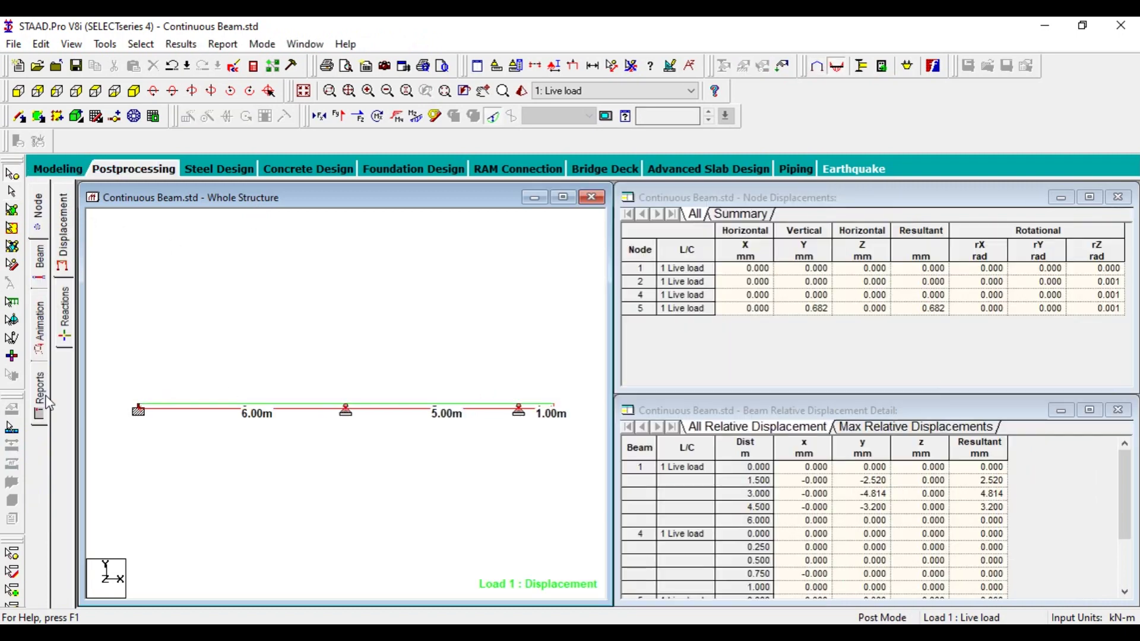
{"action": "left_click", "coordinate": [46, 397]}
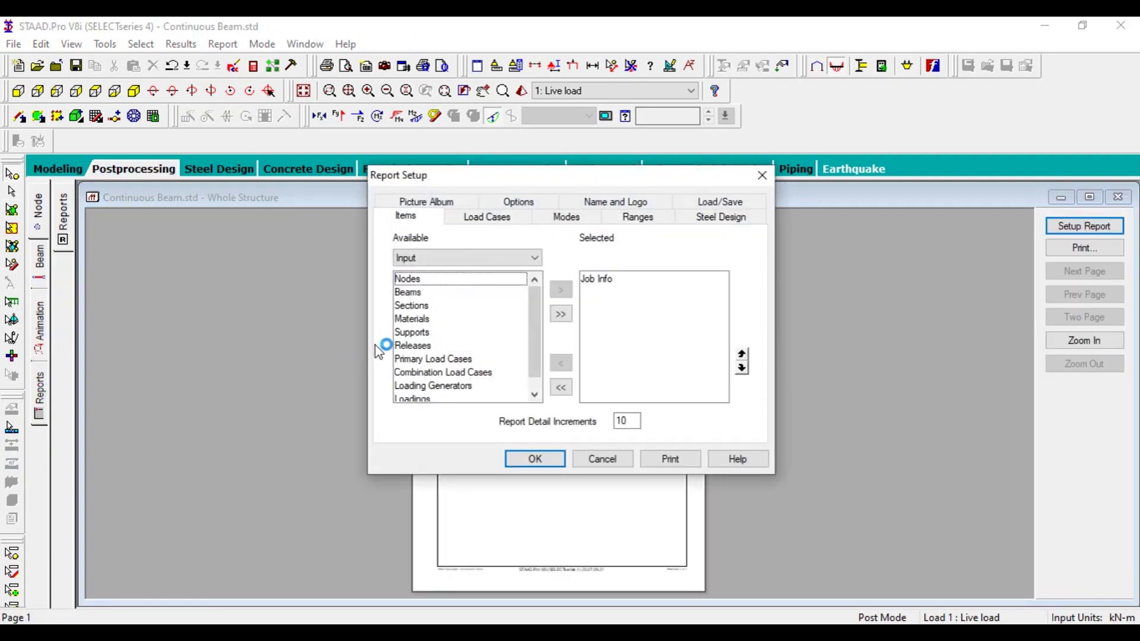
Look through the Input items available for the report, from beams, sections and materials to supports, releases and primary load cases.
{"action": "left_click", "coordinate": [422, 294]}
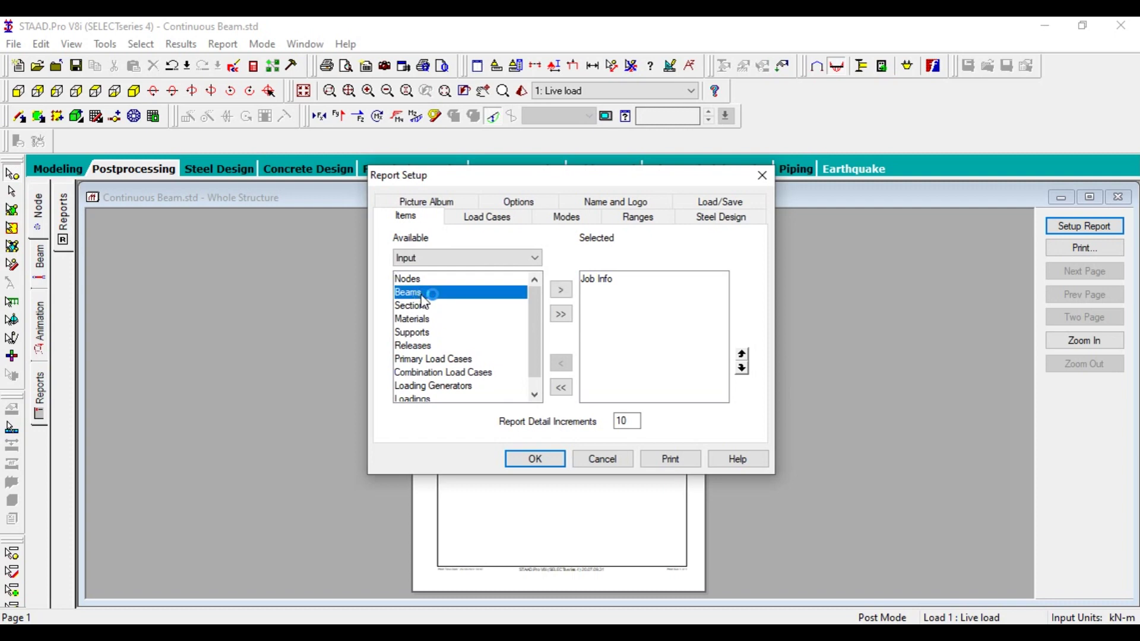
{"action": "left_click", "coordinate": [581, 460]}
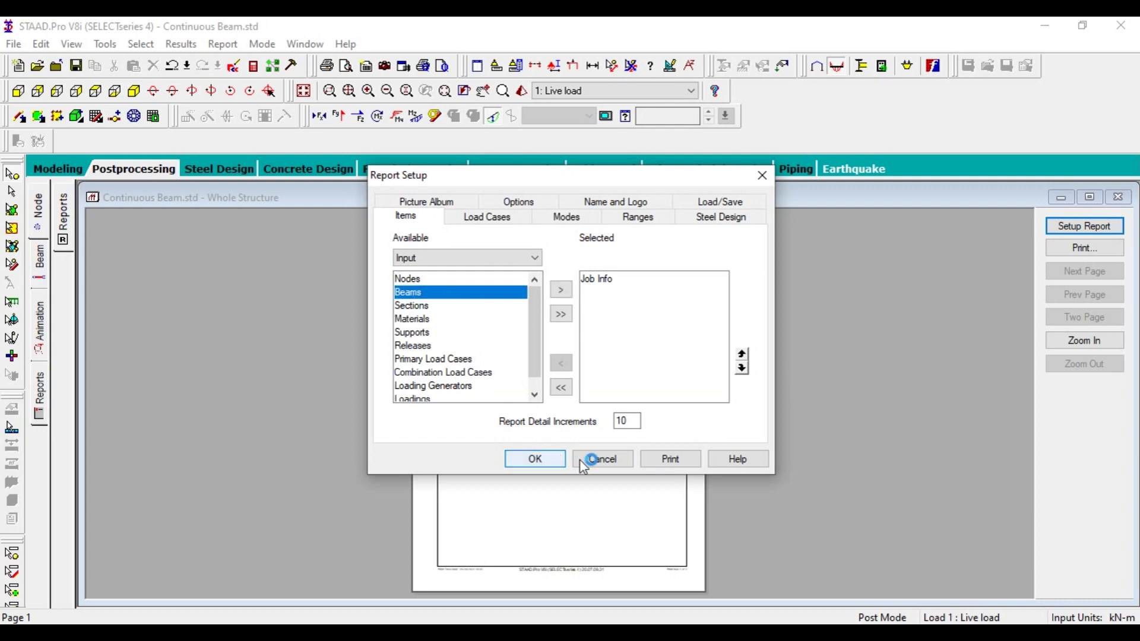
{"action": "left_click", "coordinate": [436, 305]}
{"action": "left_click", "coordinate": [428, 321]}
{"action": "left_click", "coordinate": [428, 333]}
{"action": "left_click", "coordinate": [427, 346]}
{"action": "left_click", "coordinate": [433, 358]}
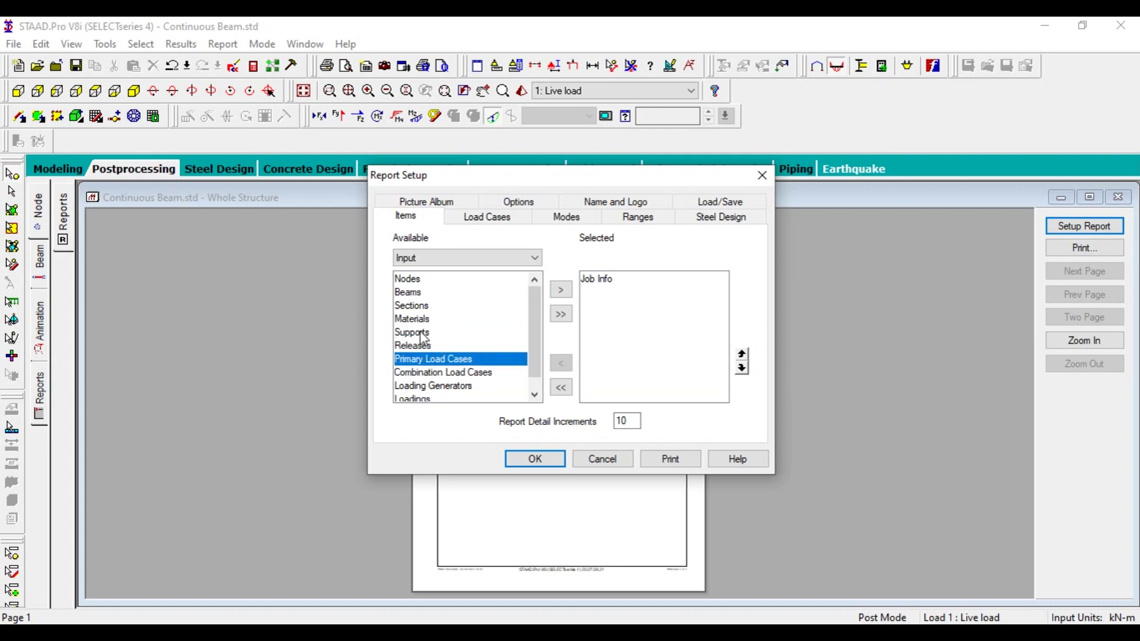
{"action": "left_click", "coordinate": [420, 332]}
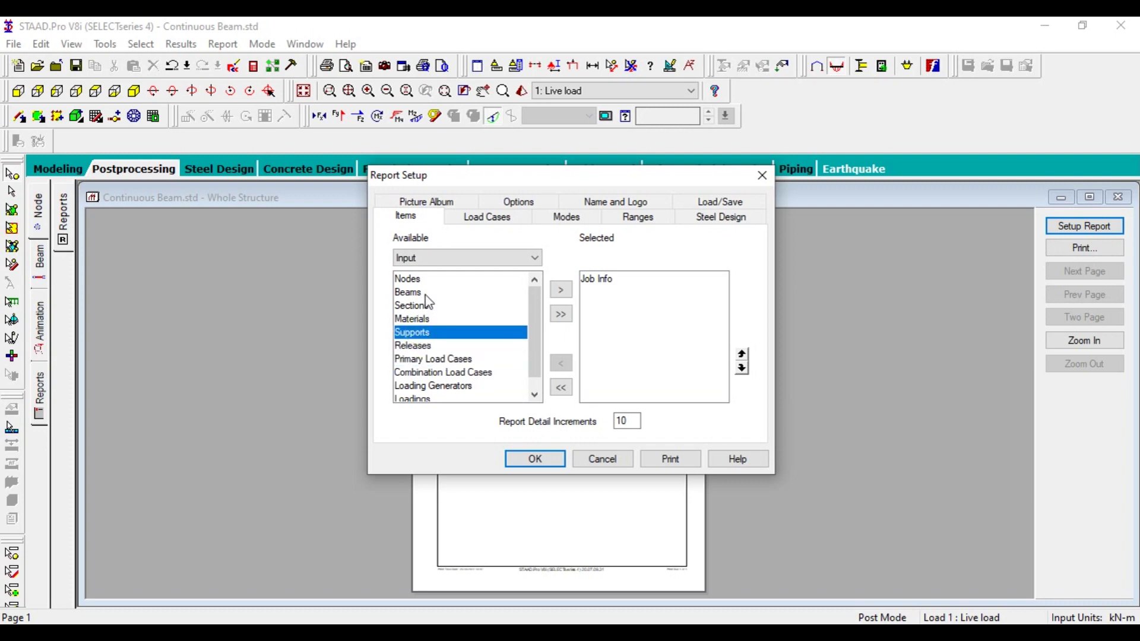
Add Picture 1 and Picture 2 from the available pictures to the report's selected items.
{"action": "left_click", "coordinate": [429, 259]}
{"action": "left_click", "coordinate": [432, 265]}
{"action": "left_click", "coordinate": [428, 259]}
{"action": "left_click", "coordinate": [426, 295]}
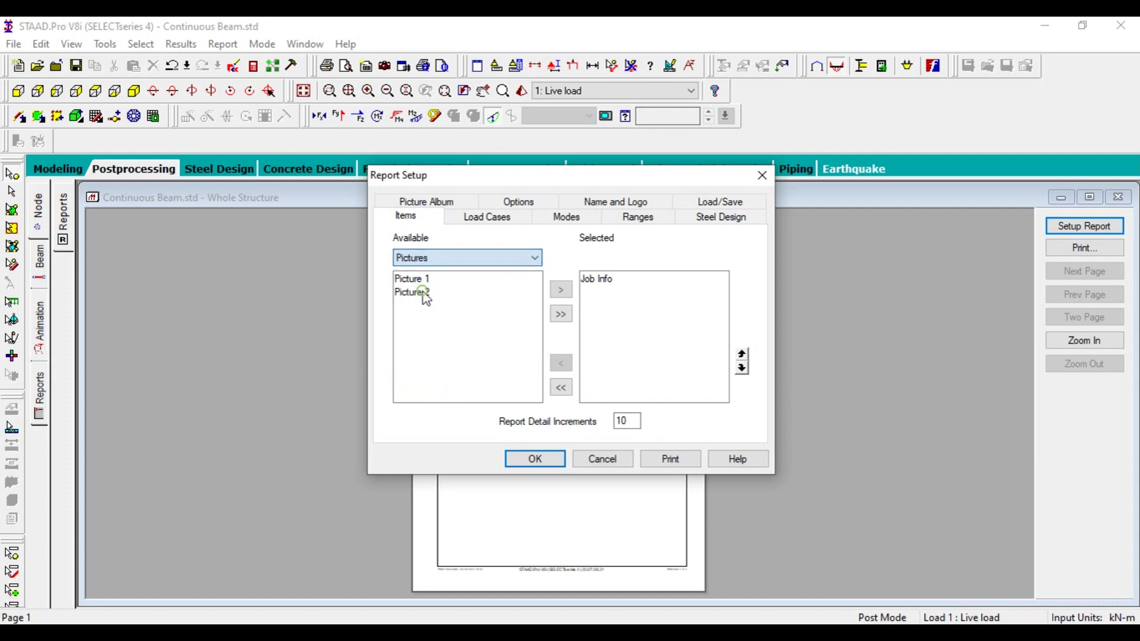
{"action": "left_click", "coordinate": [423, 280]}
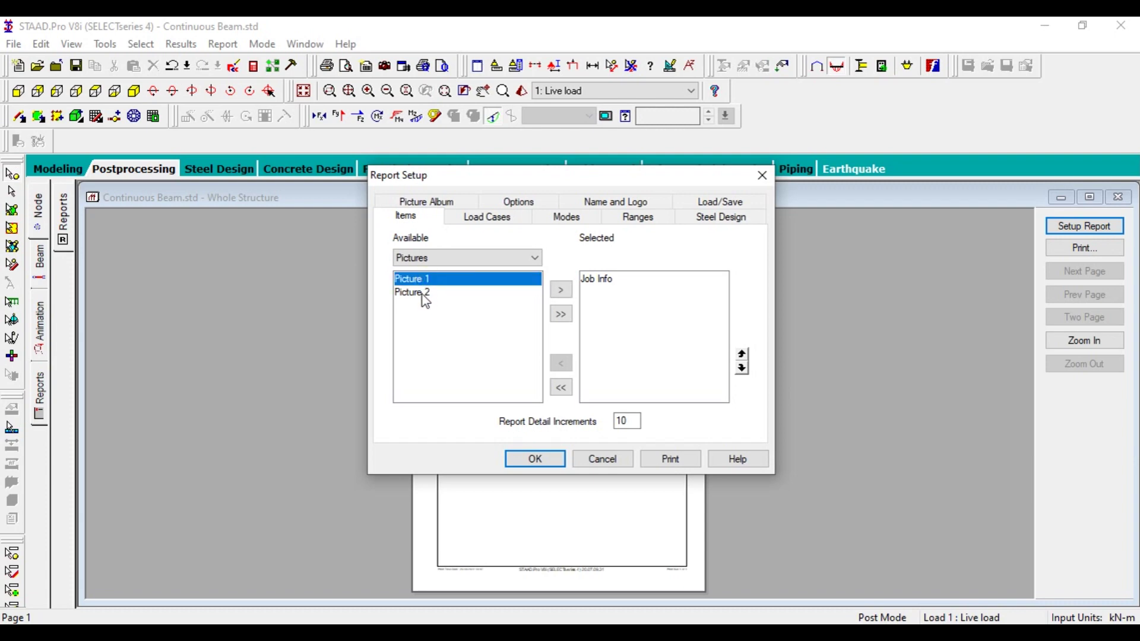
{"action": "left_click", "coordinate": [422, 293], "text": "shift"}
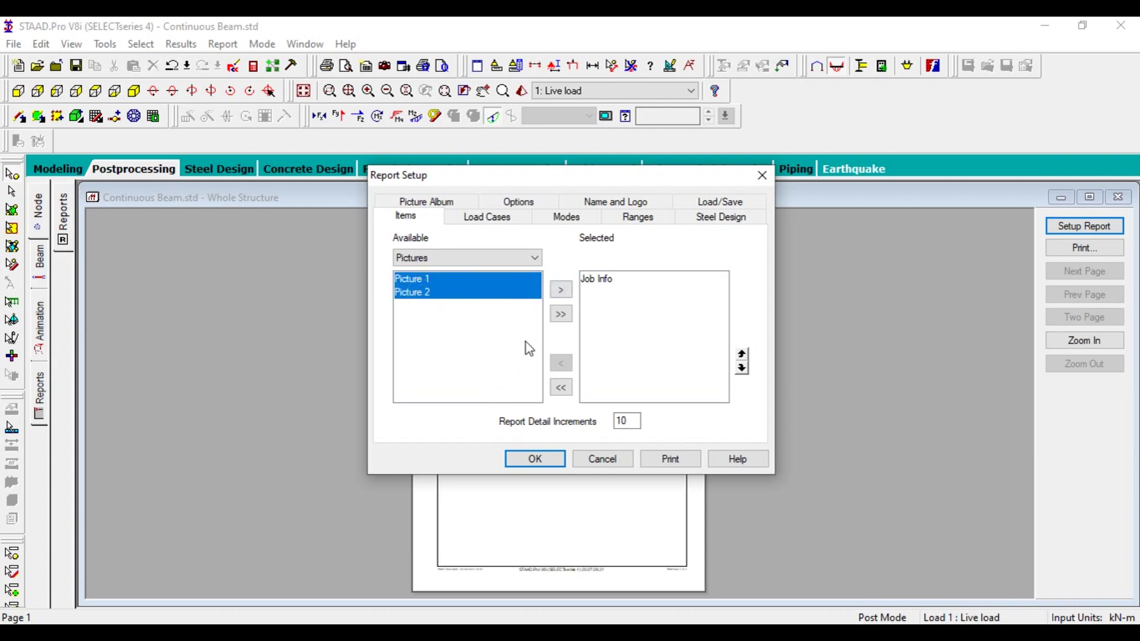
{"action": "left_click", "coordinate": [566, 319]}
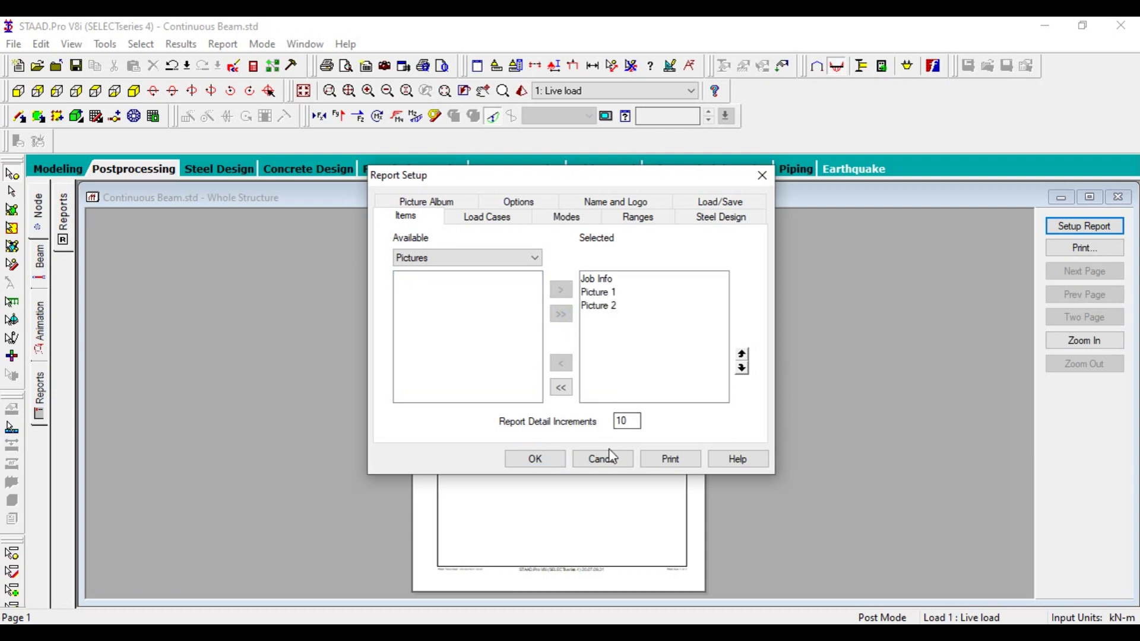
Look through the Output items available for the report, from displacements, end forces and maximum moments to stresses and reactions.
{"action": "left_click", "coordinate": [438, 258]}
{"action": "left_click", "coordinate": [418, 284]}
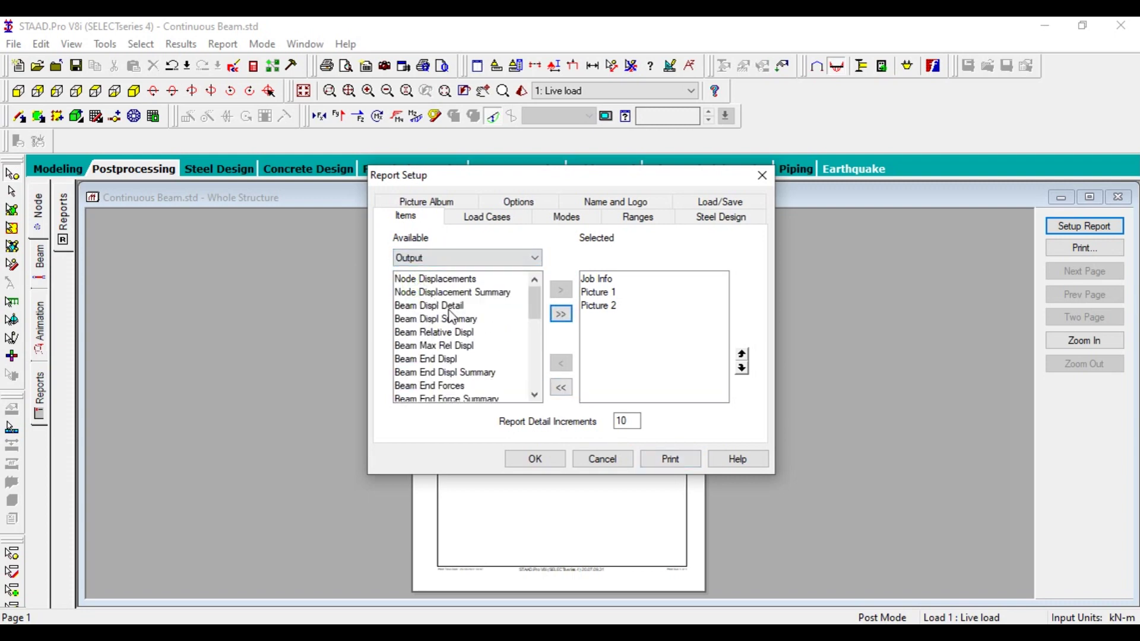
{"action": "scroll", "coordinate": [465, 343], "scroll_direction": "down", "scroll_amount": 1}
{"action": "scroll", "coordinate": [465, 343], "scroll_direction": "down", "scroll_amount": 5}
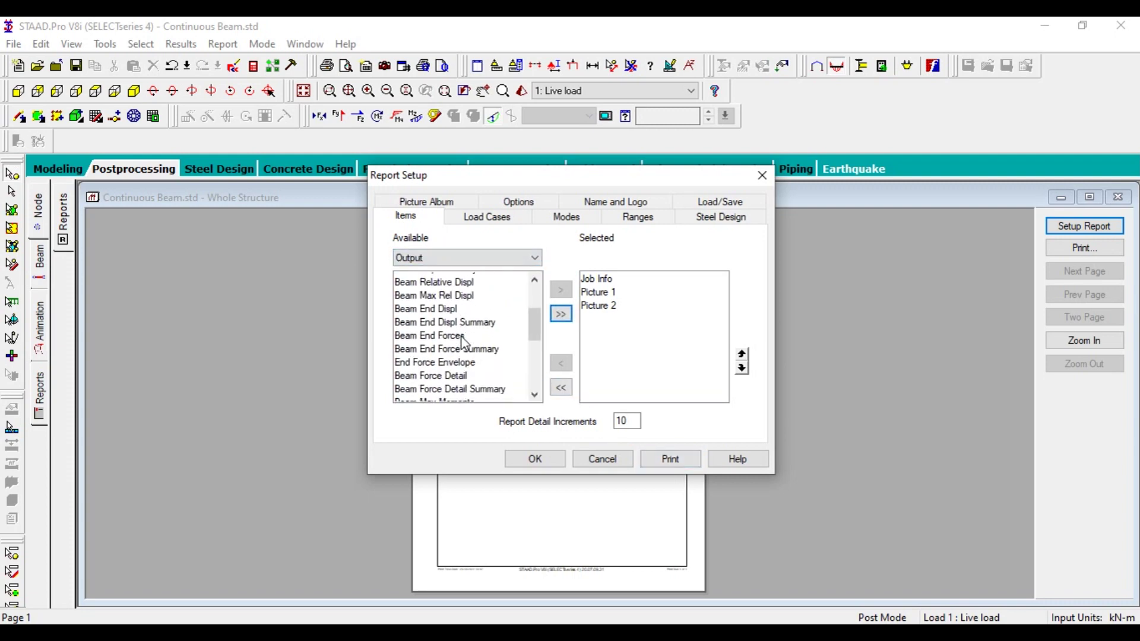
{"action": "scroll", "coordinate": [469, 356], "scroll_direction": "down", "scroll_amount": 6}
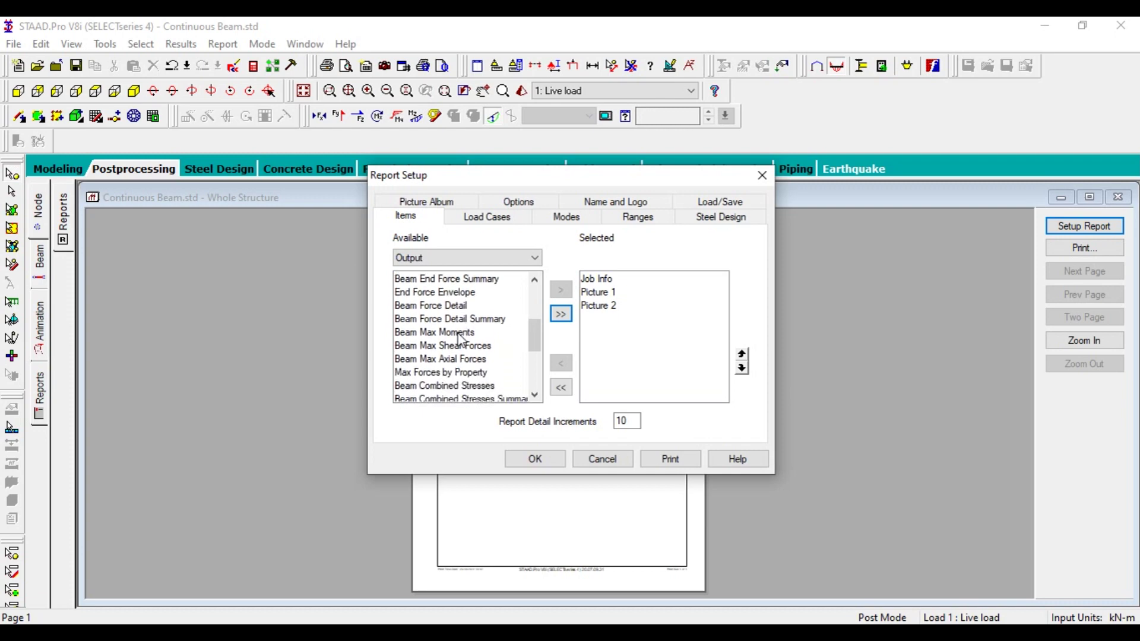
{"action": "scroll", "coordinate": [462, 339], "scroll_direction": "down", "scroll_amount": 3}
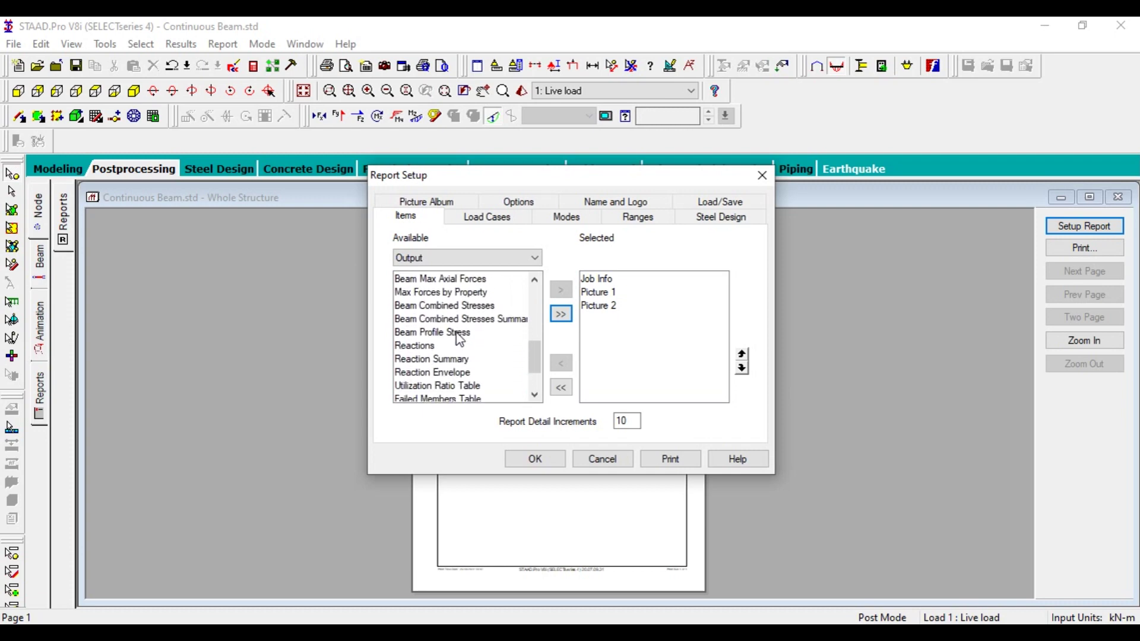
{"action": "scroll", "coordinate": [479, 350], "scroll_direction": "up", "scroll_amount": 11}
{"action": "scroll", "coordinate": [475, 351], "scroll_direction": "down", "scroll_amount": 5}
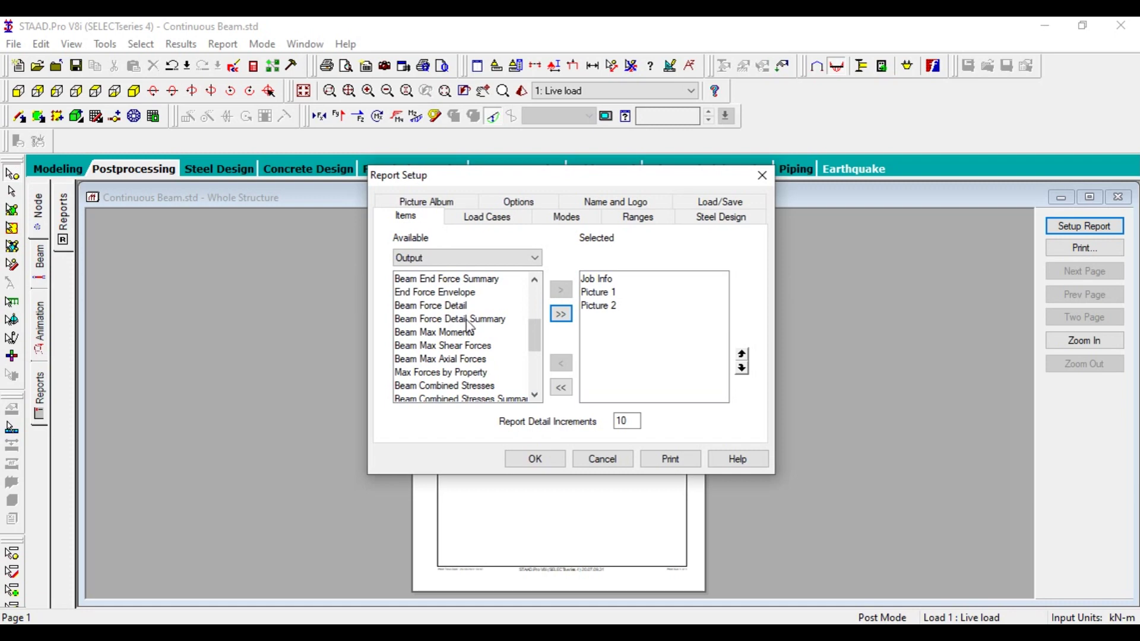
{"action": "scroll", "coordinate": [472, 347], "scroll_direction": "up", "scroll_amount": 9}
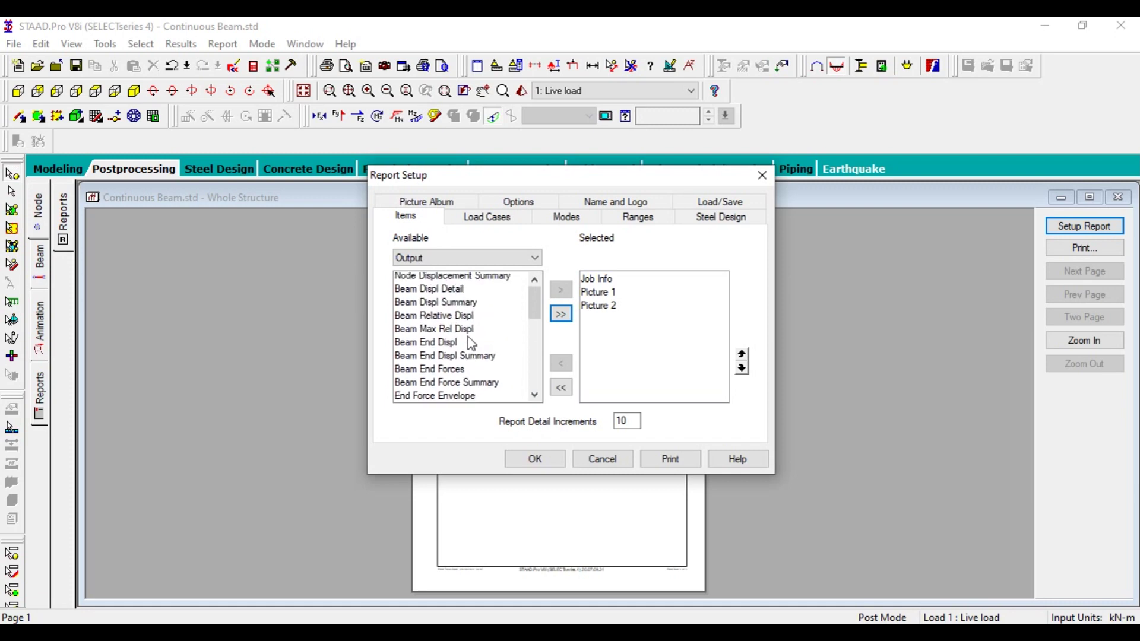
{"action": "scroll", "coordinate": [466, 336], "scroll_direction": "down", "scroll_amount": 1}
{"action": "scroll", "coordinate": [466, 336], "scroll_direction": "down", "scroll_amount": 6}
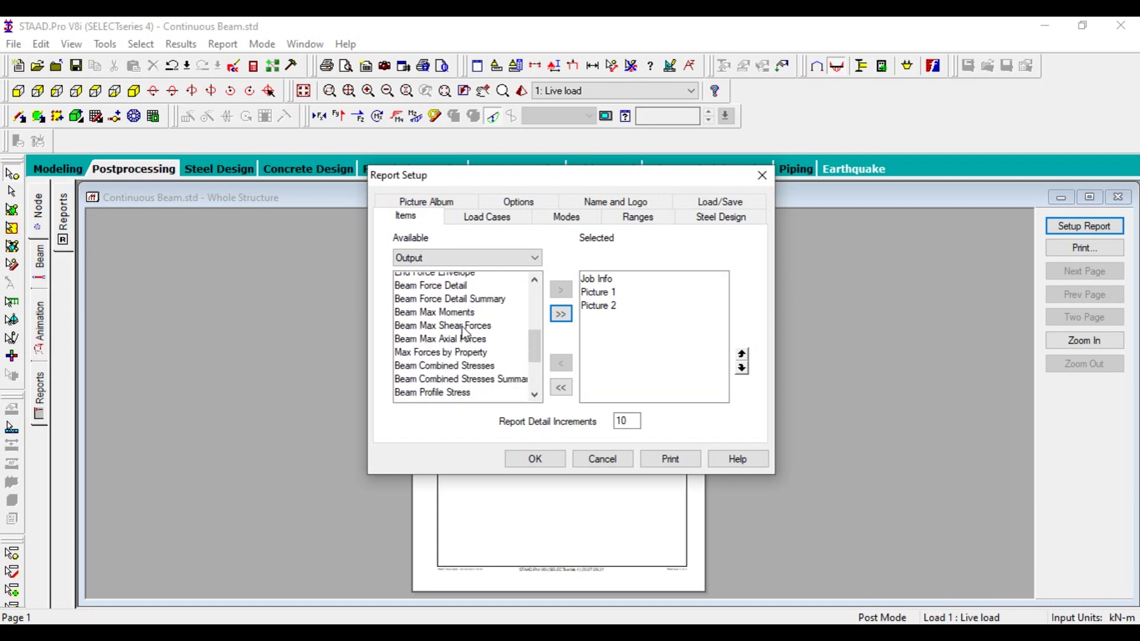
{"action": "scroll", "coordinate": [466, 334], "scroll_direction": "up", "scroll_amount": 3}
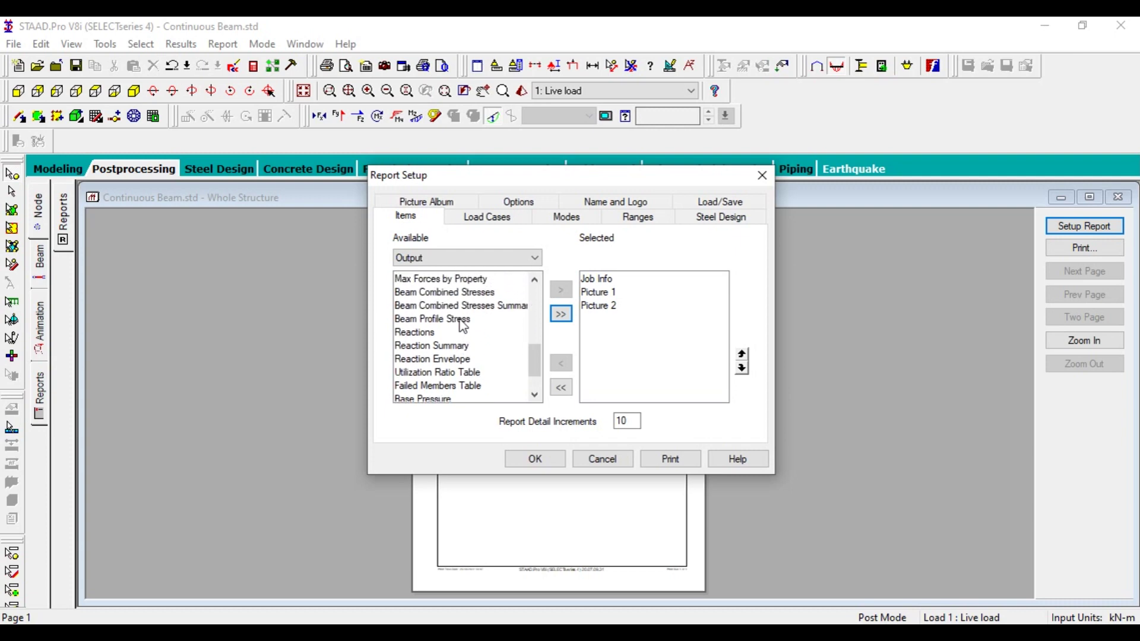
{"action": "scroll", "coordinate": [463, 326], "scroll_direction": "up", "scroll_amount": 1}
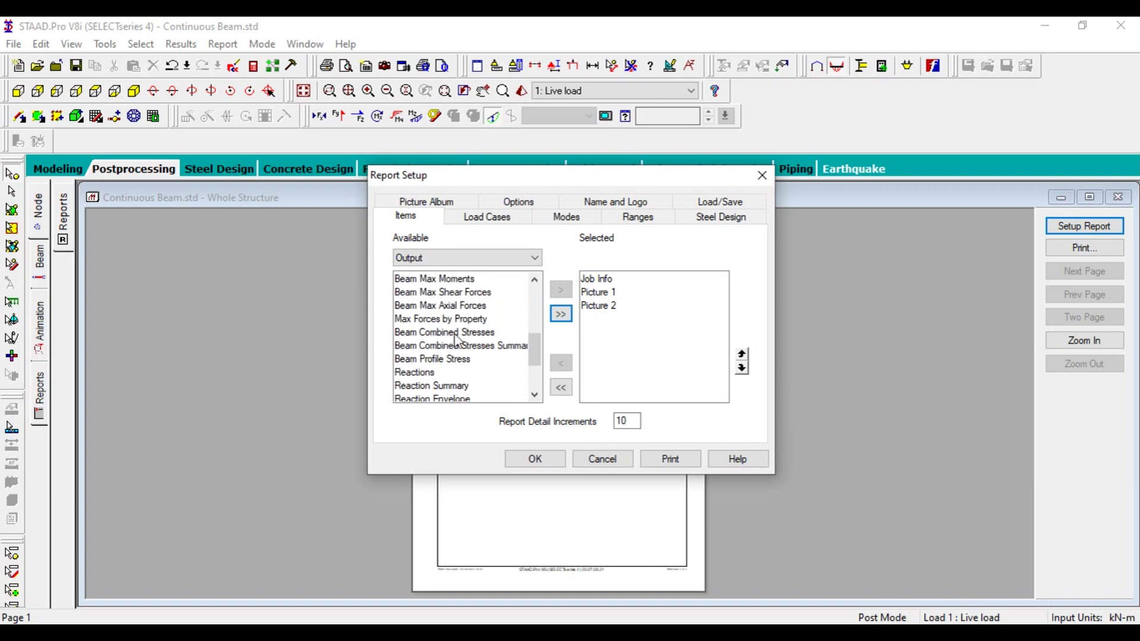
{"action": "scroll", "coordinate": [478, 342], "scroll_direction": "up", "scroll_amount": 2}
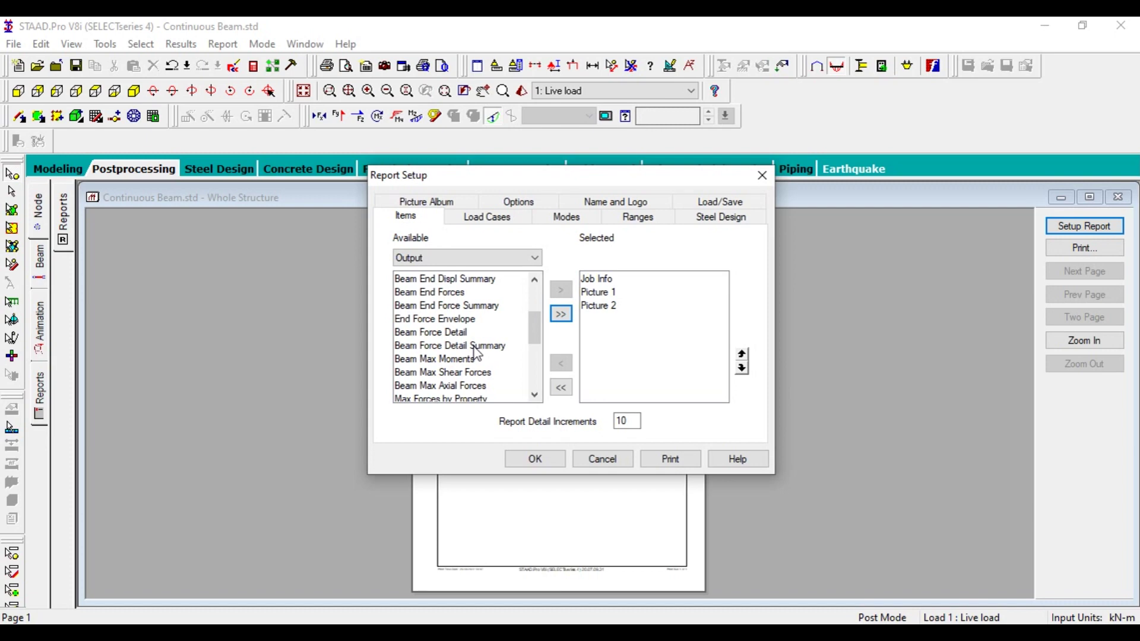
Add Beam End Displ Summary from the available Output items to the report's selected items.
{"action": "left_click", "coordinate": [449, 308]}
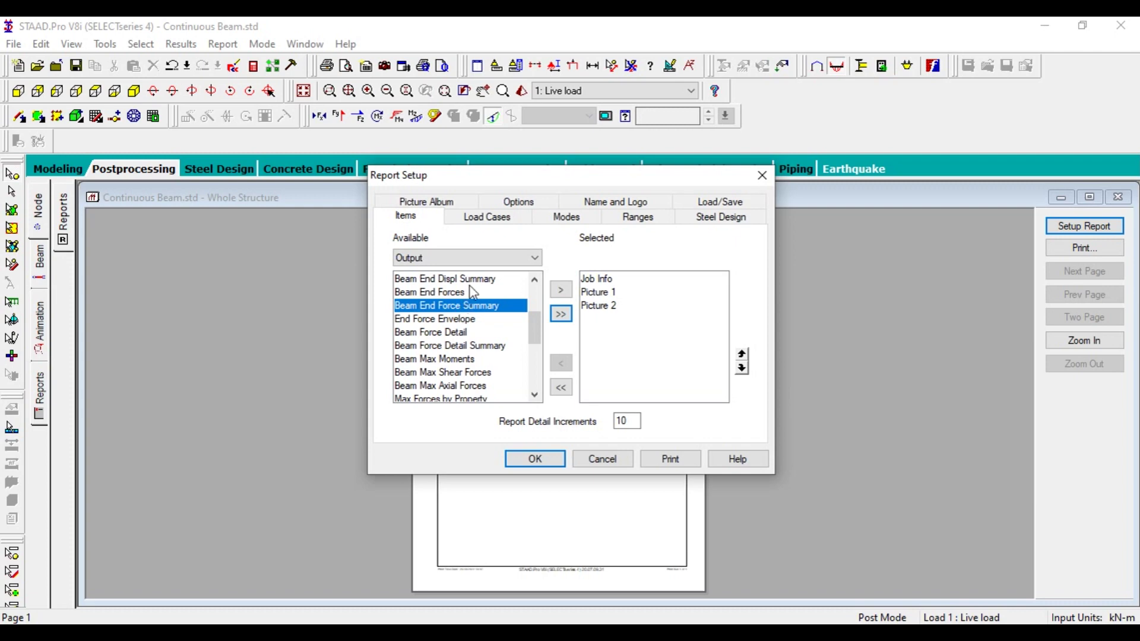
{"action": "left_click", "coordinate": [468, 280]}
{"action": "double_click", "coordinate": [469, 280]}
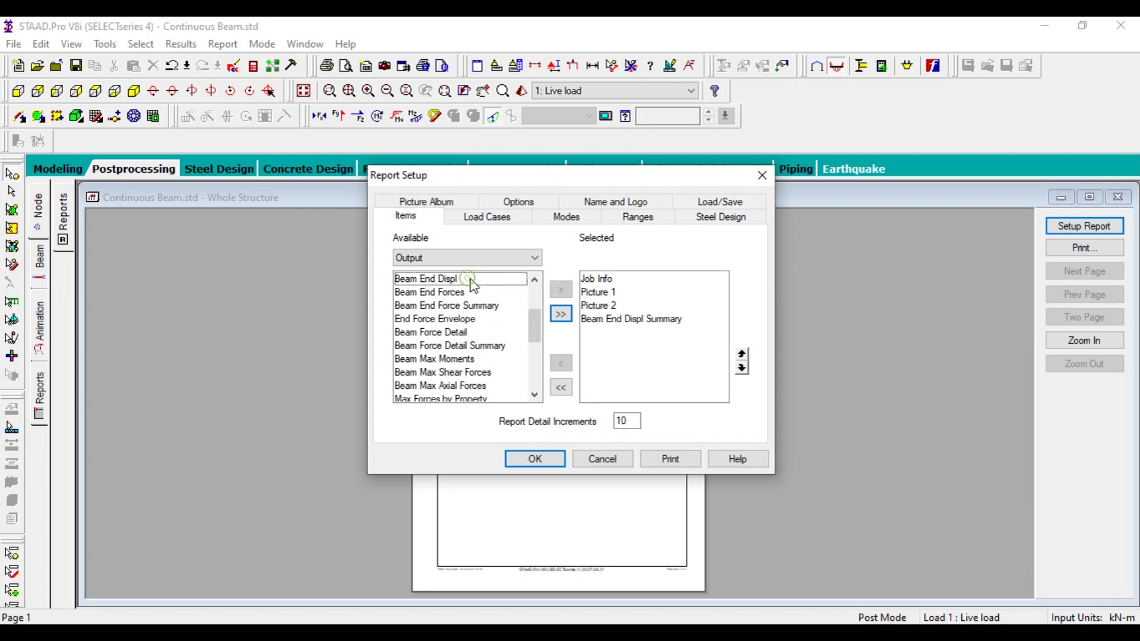
Add Beam Max Moments and Beam Max Shear Forces to the report's selected items.
{"action": "scroll", "coordinate": [456, 343], "scroll_direction": "up", "scroll_amount": 1}
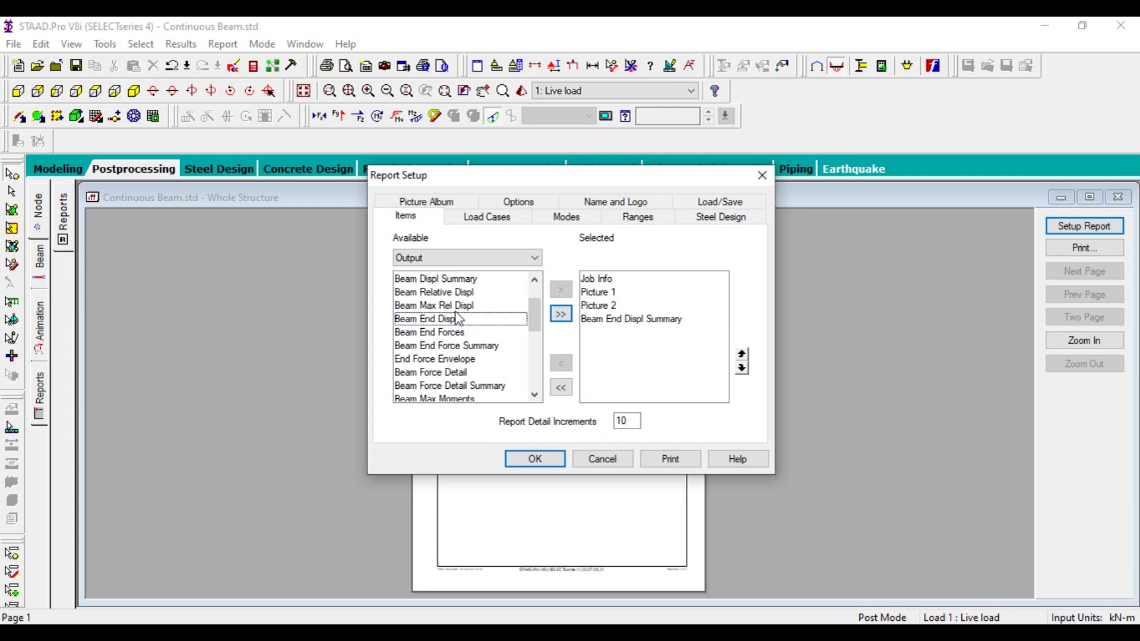
{"action": "scroll", "coordinate": [472, 318], "scroll_direction": "up", "scroll_amount": 1}
{"action": "scroll", "coordinate": [472, 317], "scroll_direction": "up", "scroll_amount": 1}
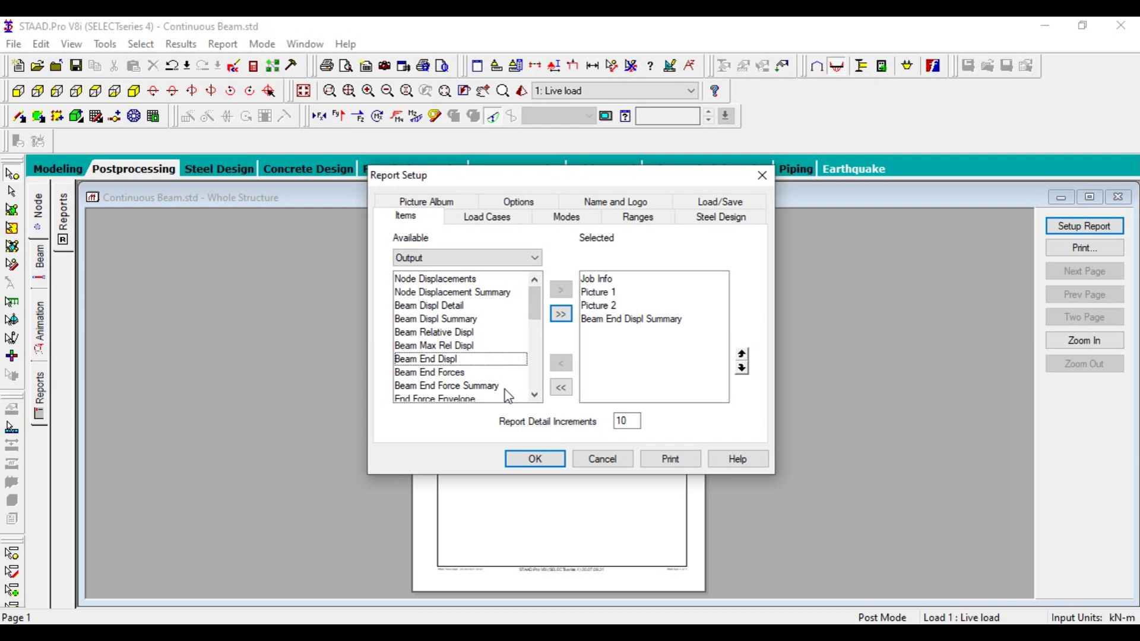
{"action": "left_click", "coordinate": [535, 395]}
{"action": "left_click", "coordinate": [535, 395]}
{"action": "left_click", "coordinate": [534, 395]}
{"action": "left_click", "coordinate": [534, 395]}
{"action": "left_click", "coordinate": [535, 395]}
{"action": "left_click", "coordinate": [535, 395]}
{"action": "left_click", "coordinate": [534, 395]}
{"action": "double_click", "coordinate": [449, 359]}
{"action": "double_click", "coordinate": [470, 359]}
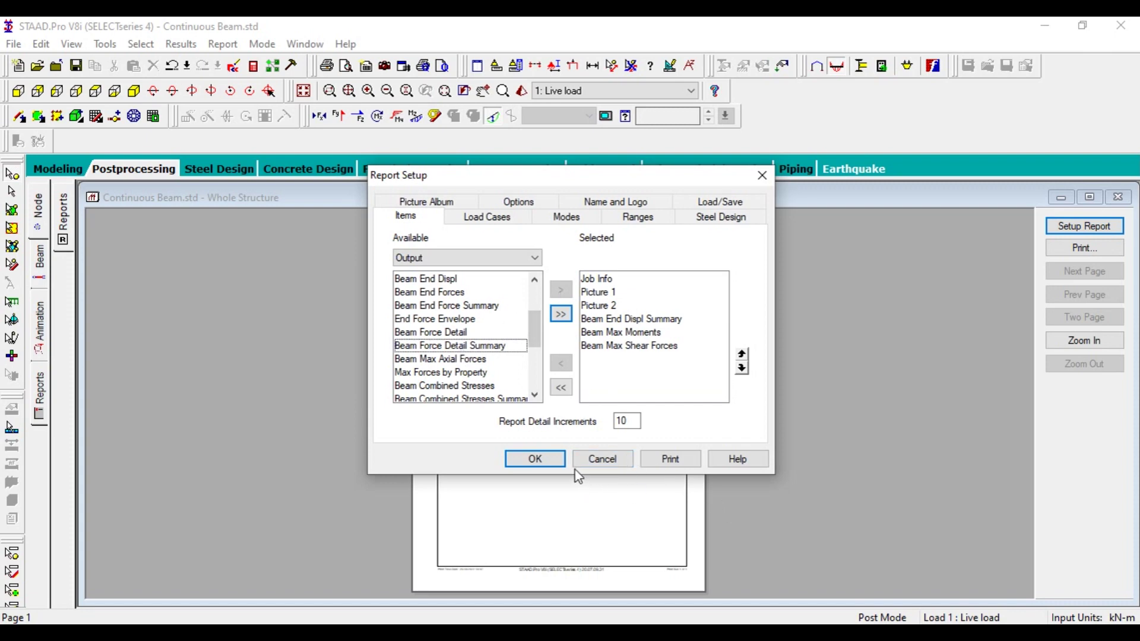
Check the Job Info and Picture 1 entries among the selected items and apply the report setup.
{"action": "left_click", "coordinate": [602, 278]}
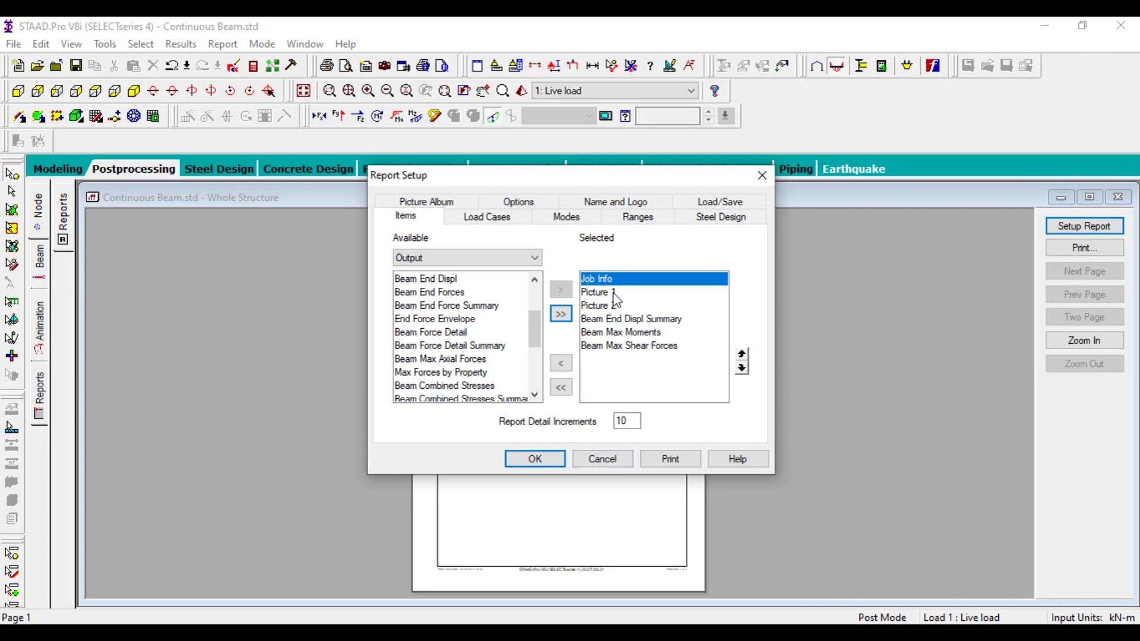
{"action": "left_click", "coordinate": [609, 292]}
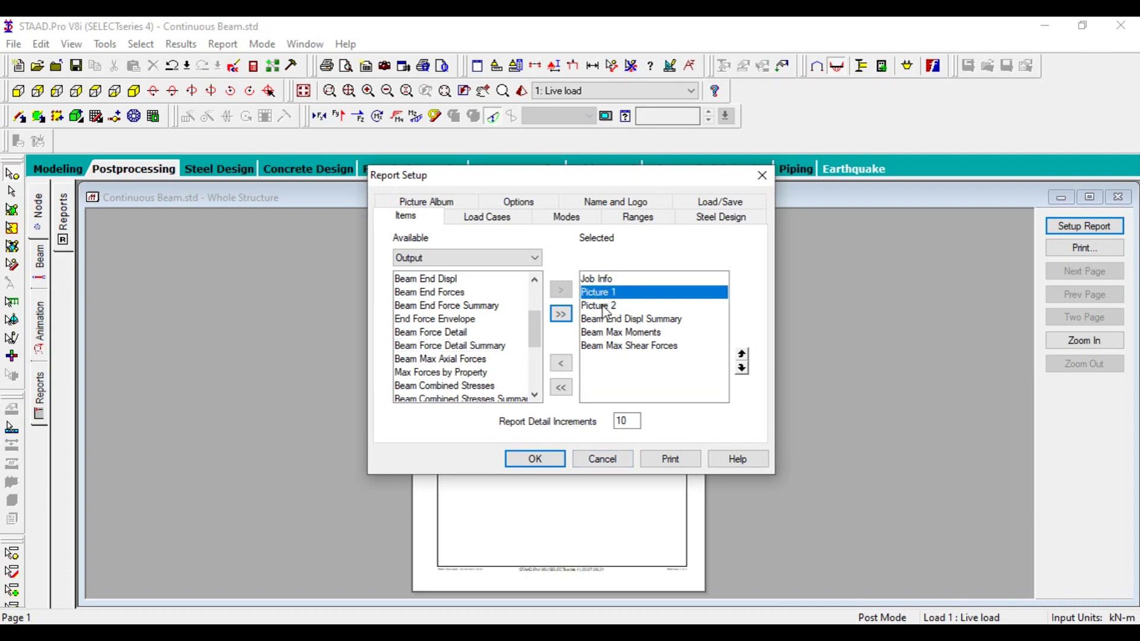
{"action": "left_click", "coordinate": [551, 461]}
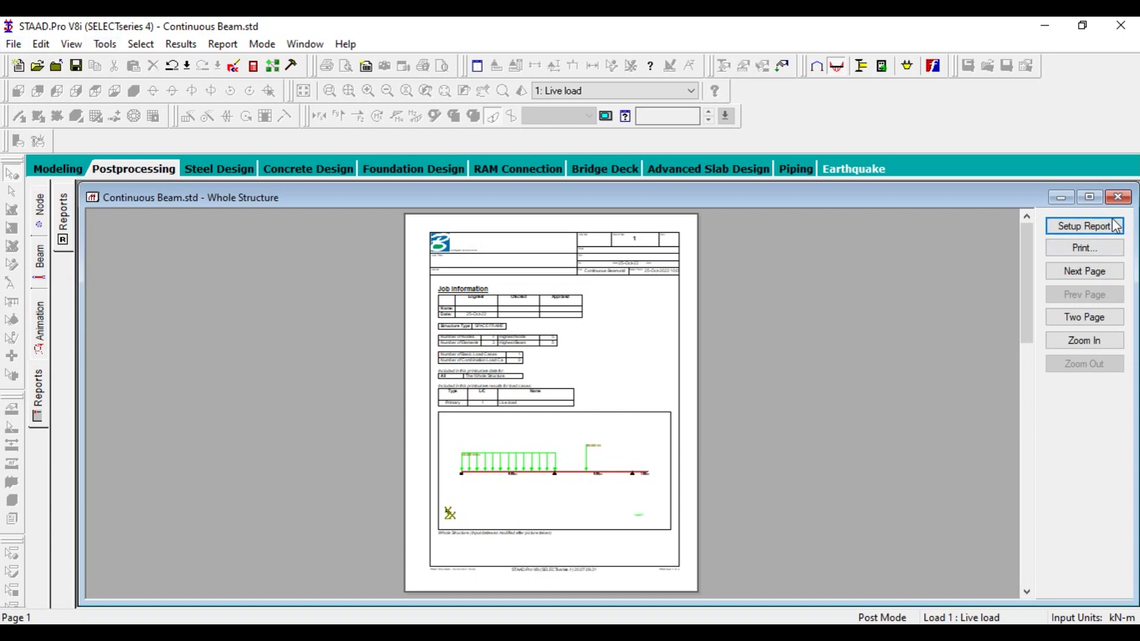
Print the report to Adobe PDF as Continuous Beam.pdf on the Desktop and open it in Adobe Acrobat.
{"action": "left_click", "coordinate": [1085, 248]}
{"action": "left_click", "coordinate": [650, 437]}
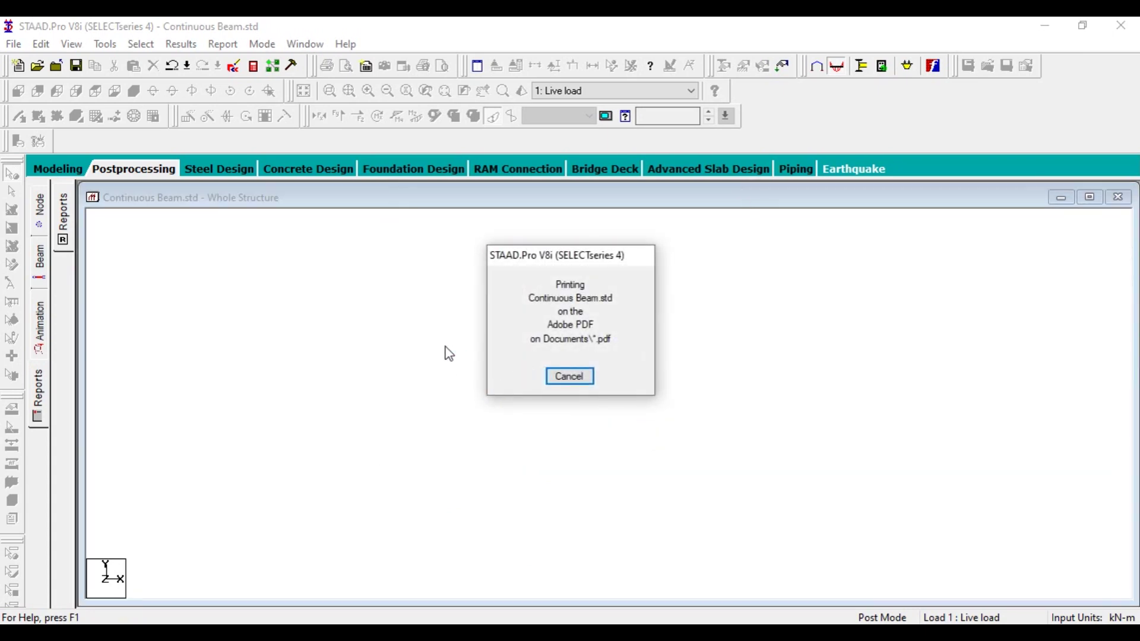
{"action": "left_click", "coordinate": [65, 161]}
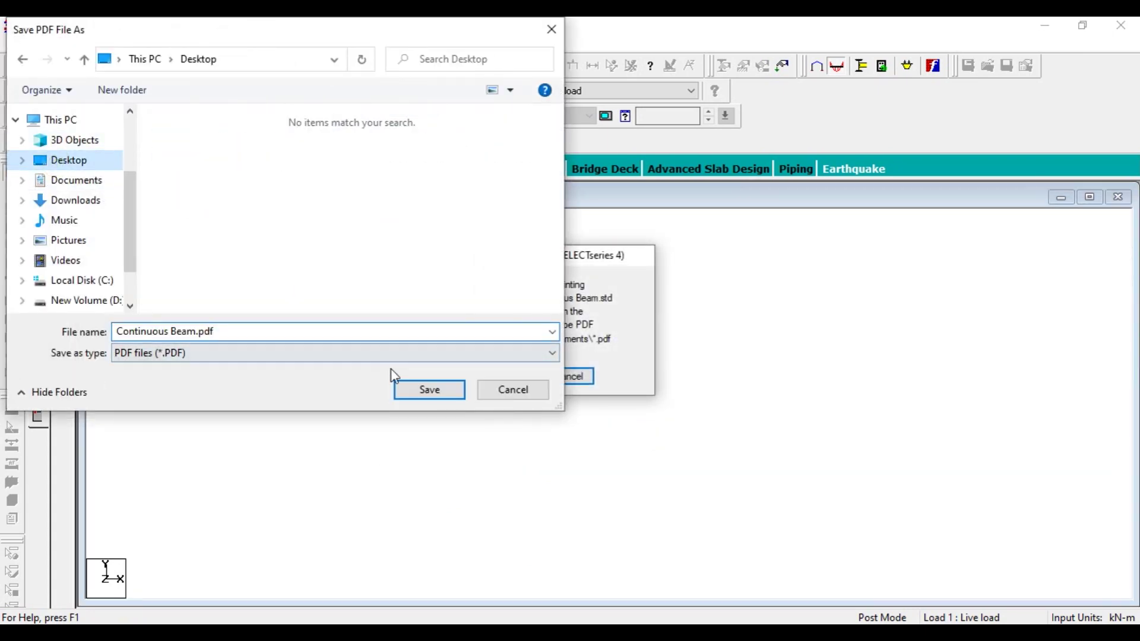
{"action": "left_click", "coordinate": [435, 389]}
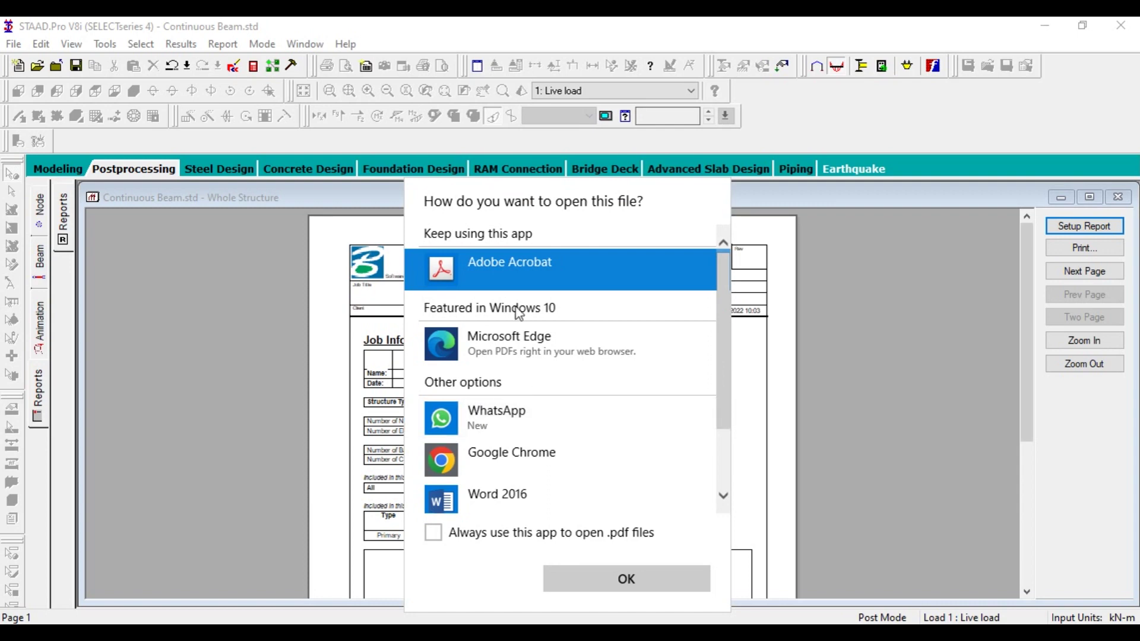
{"action": "left_click", "coordinate": [624, 579]}
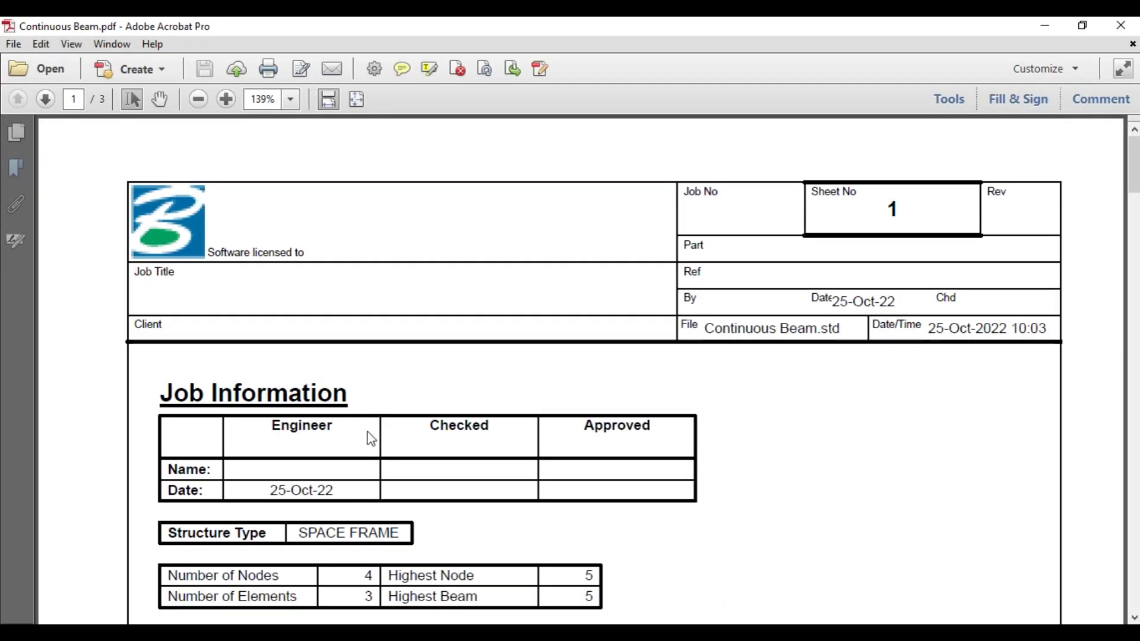
Examine the first page of the PDF report, from the job date, structure type and node counts to the loaded beam picture.
{"action": "scroll", "coordinate": [391, 341], "scroll_direction": "down", "scroll_amount": 1}
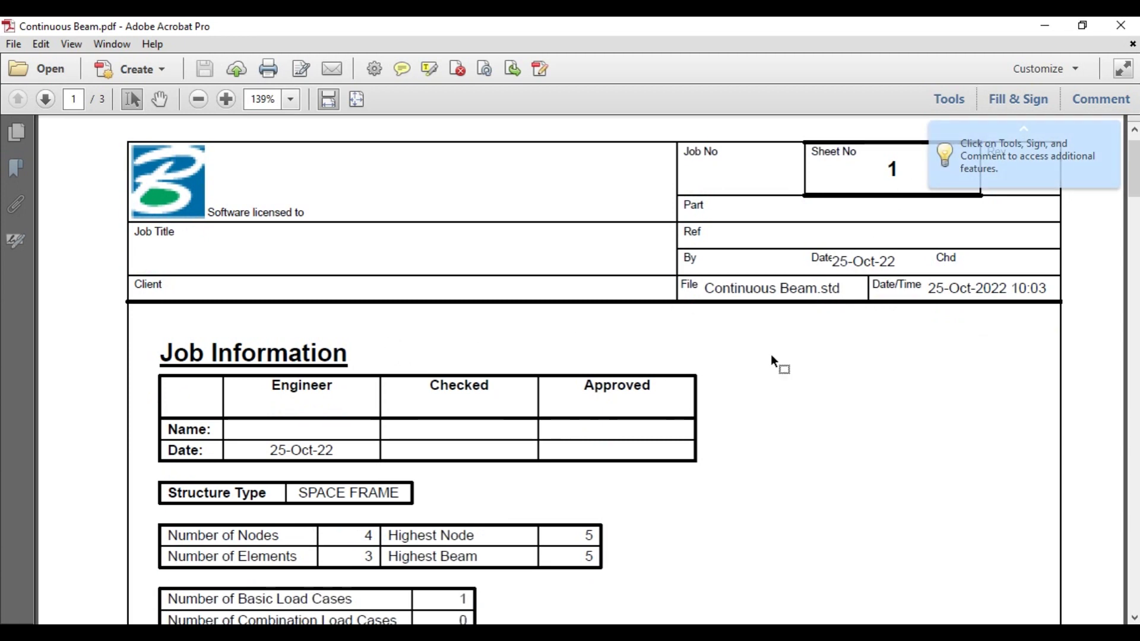
{"action": "scroll", "coordinate": [772, 350], "scroll_direction": "down", "scroll_amount": 2}
{"action": "left_click_drag", "start_coordinate": [833, 186], "coordinate": [897, 185]}
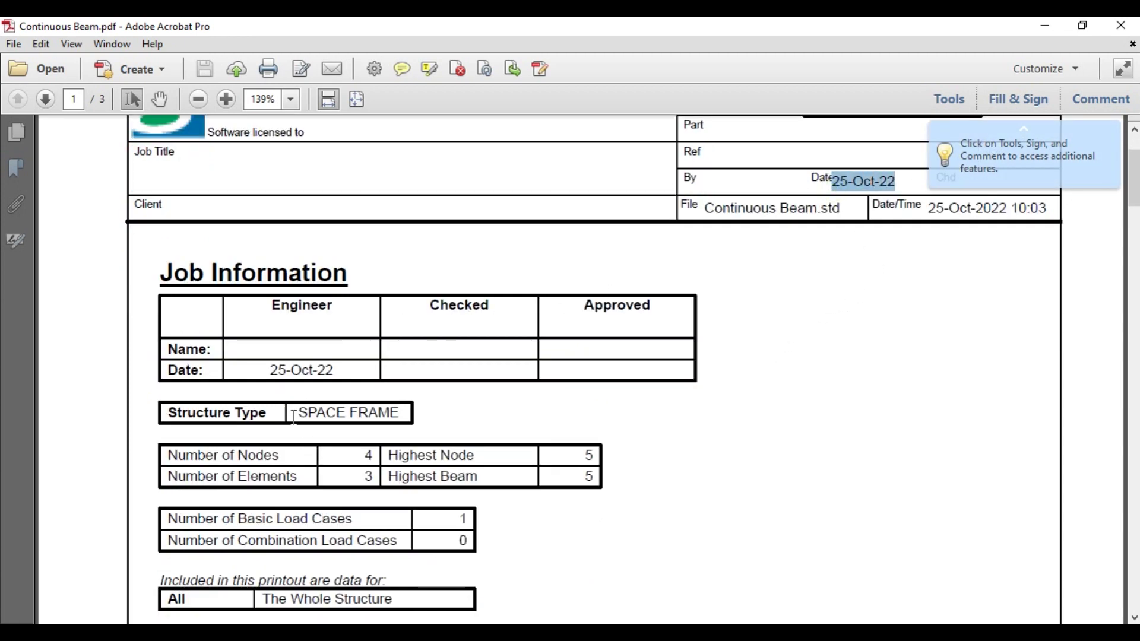
{"action": "left_click_drag", "start_coordinate": [293, 417], "coordinate": [403, 415]}
{"action": "left_click", "coordinate": [401, 415]}
{"action": "scroll", "coordinate": [440, 408], "scroll_direction": "down", "scroll_amount": 2}
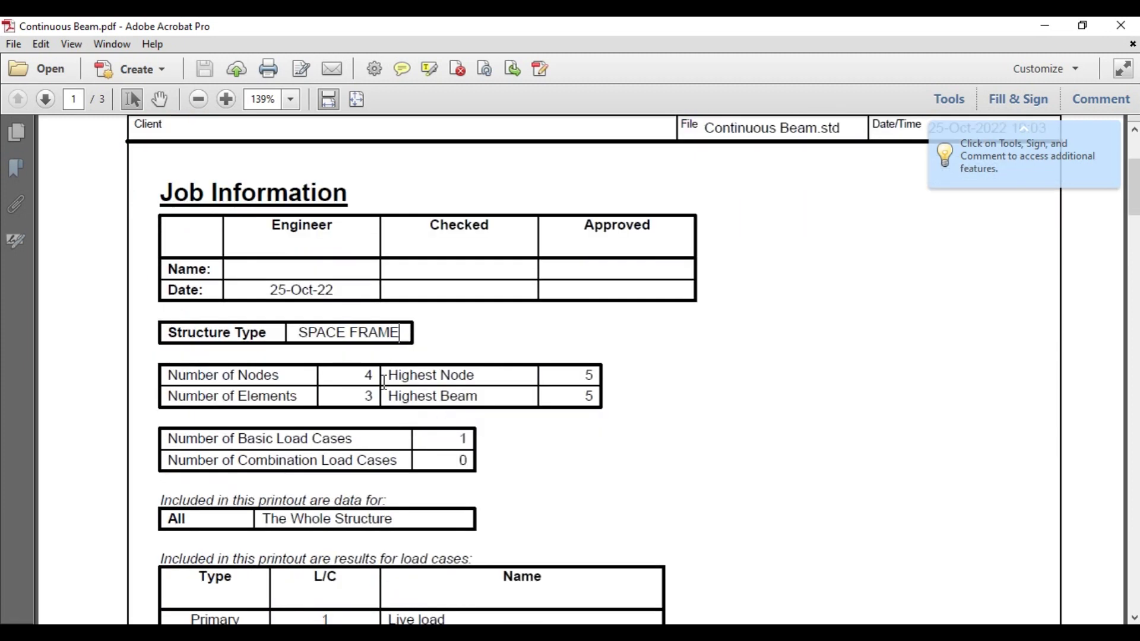
{"action": "left_click", "coordinate": [530, 398]}
{"action": "scroll", "coordinate": [445, 407], "scroll_direction": "down", "scroll_amount": 1}
{"action": "scroll", "coordinate": [267, 472], "scroll_direction": "down", "scroll_amount": 12}
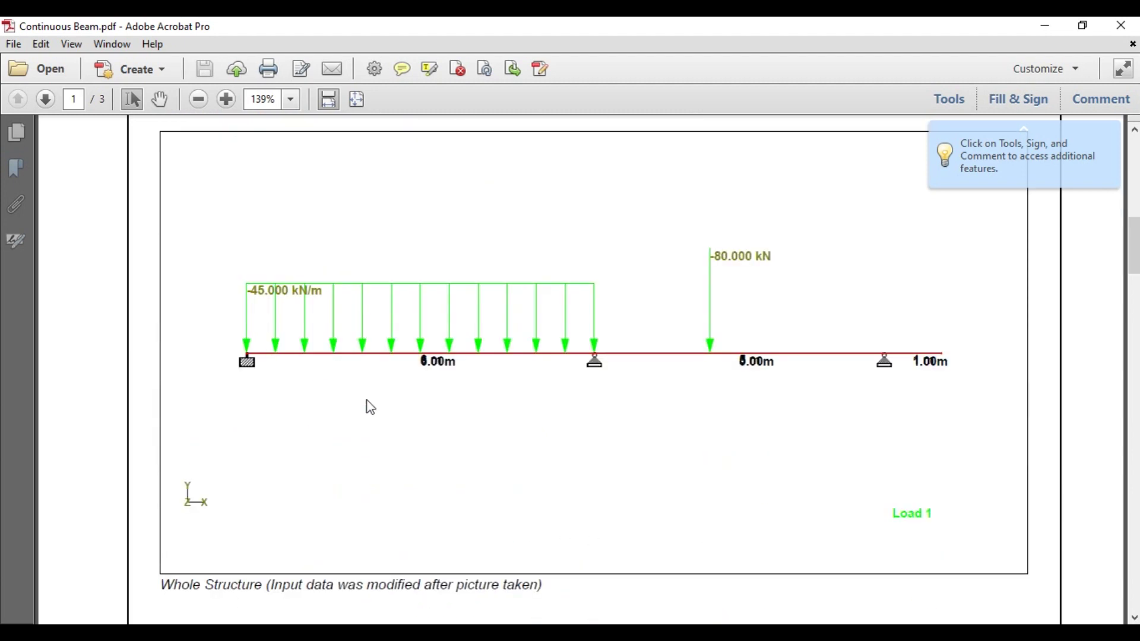
{"action": "scroll", "coordinate": [577, 360], "scroll_direction": "down", "scroll_amount": 1}
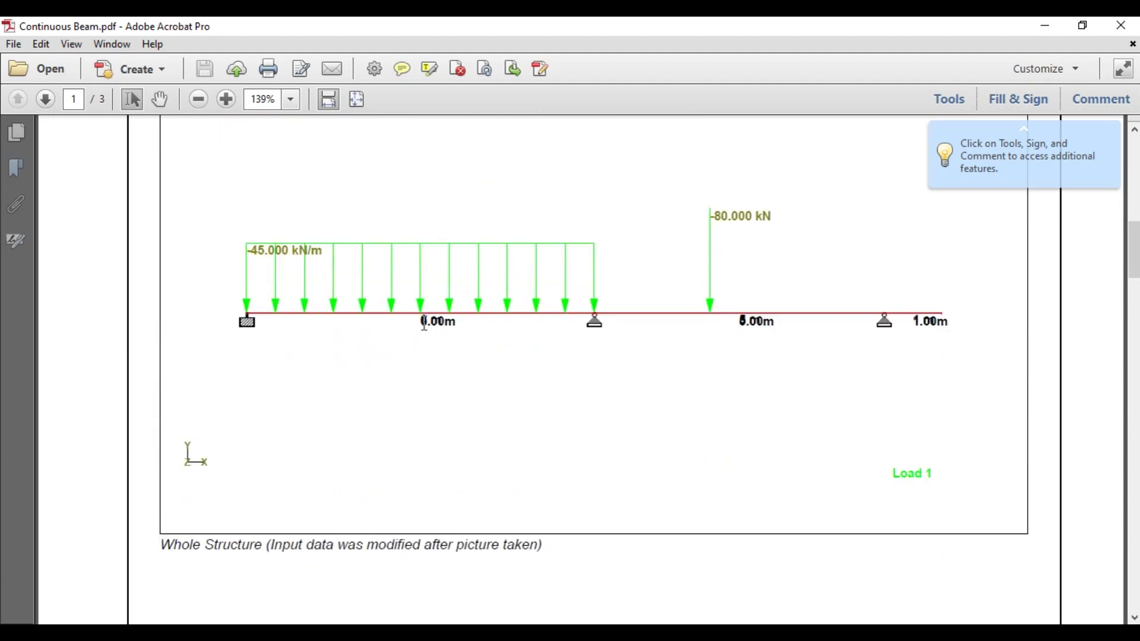
Examine the shear and bending diagram and the tables of beam end displacements, maximum moments and maximum shear forces in the PDF report.
{"action": "scroll", "coordinate": [721, 363], "scroll_direction": "down", "scroll_amount": 20}
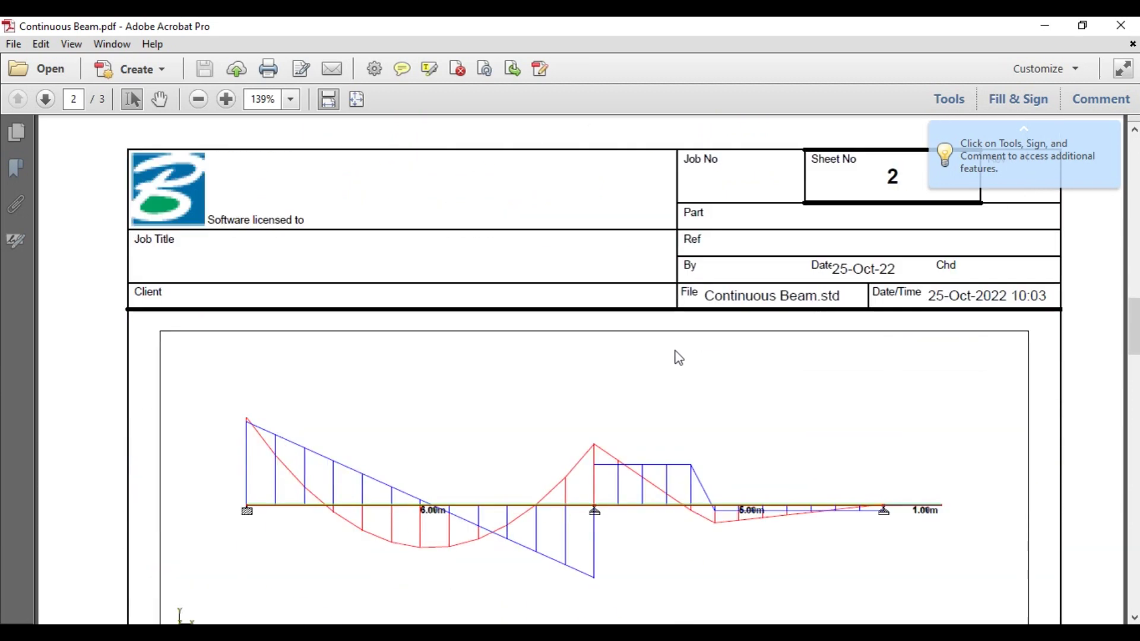
{"action": "scroll", "coordinate": [695, 455], "scroll_direction": "down", "scroll_amount": 2}
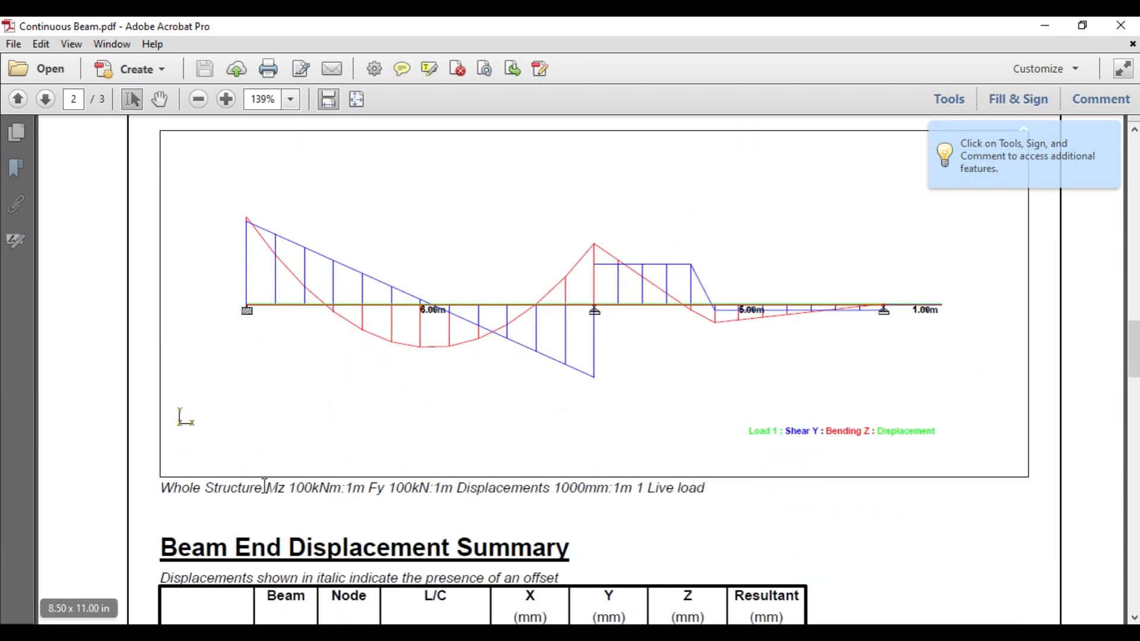
{"action": "scroll", "coordinate": [405, 491], "scroll_direction": "down", "scroll_amount": 3}
{"action": "scroll", "coordinate": [406, 491], "scroll_direction": "down", "scroll_amount": 4}
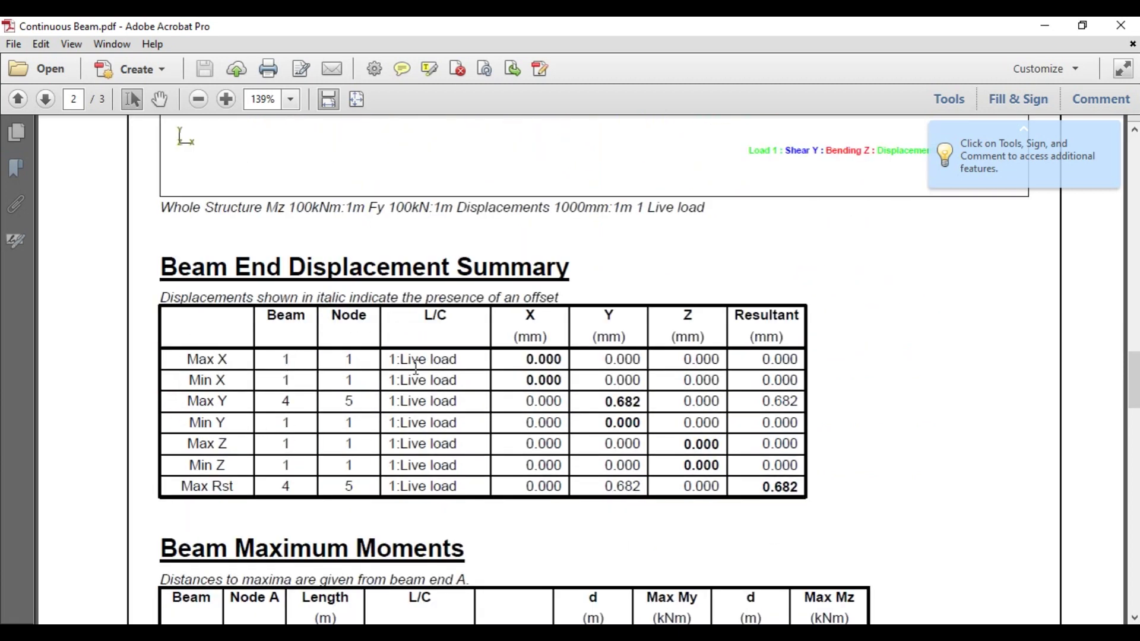
{"action": "scroll", "coordinate": [568, 463], "scroll_direction": "down", "scroll_amount": 6}
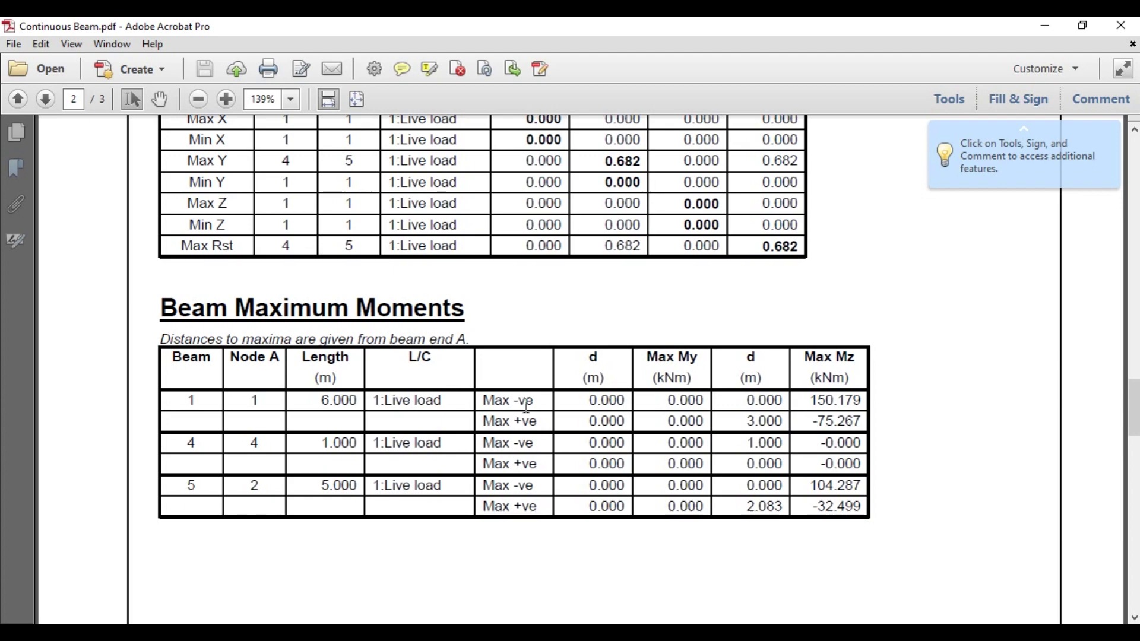
{"action": "scroll", "coordinate": [428, 463], "scroll_direction": "down", "scroll_amount": 15}
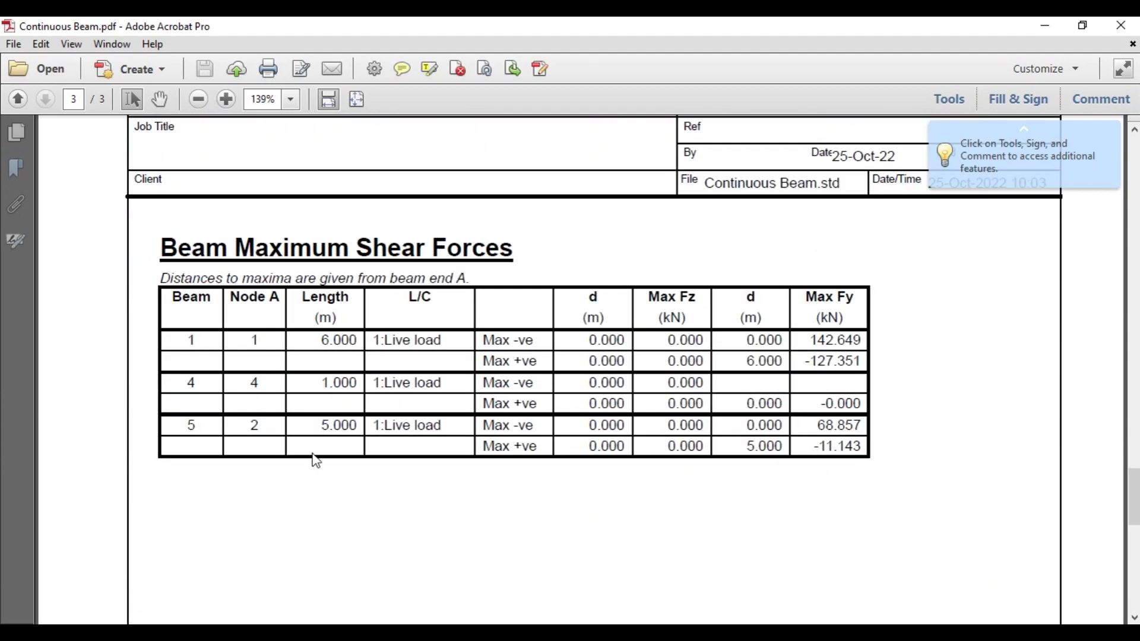
{"action": "scroll", "coordinate": [535, 330], "scroll_direction": "down", "scroll_amount": 10}
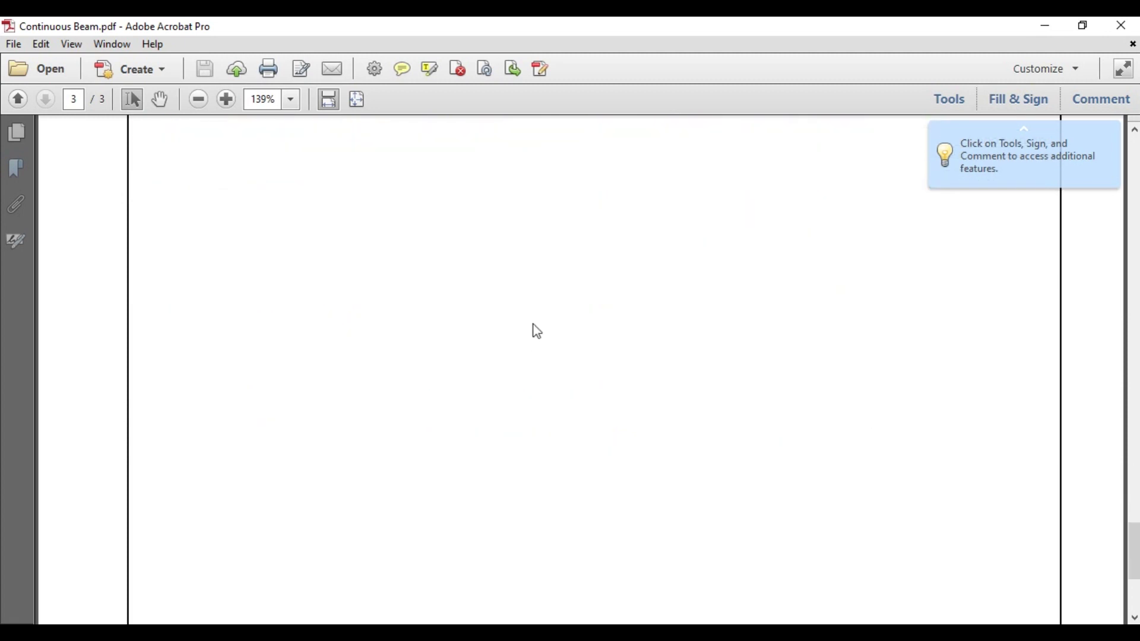
{"action": "scroll", "coordinate": [538, 330], "scroll_direction": "up", "scroll_amount": 8}
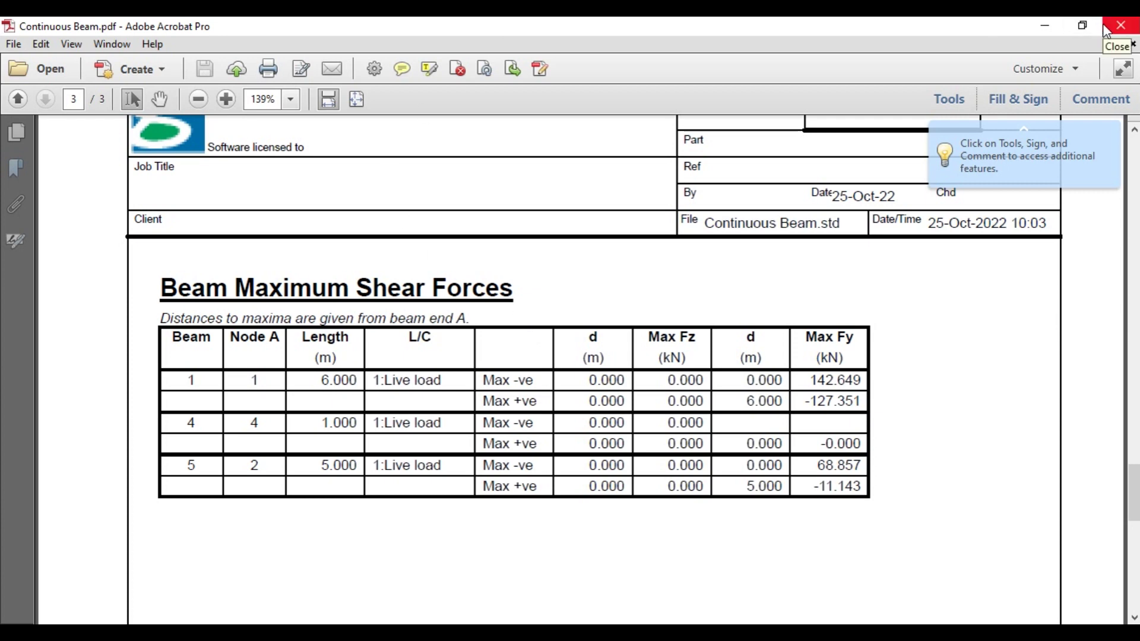
{"action": "scroll", "coordinate": [536, 327], "scroll_direction": "down", "scroll_amount": 8}
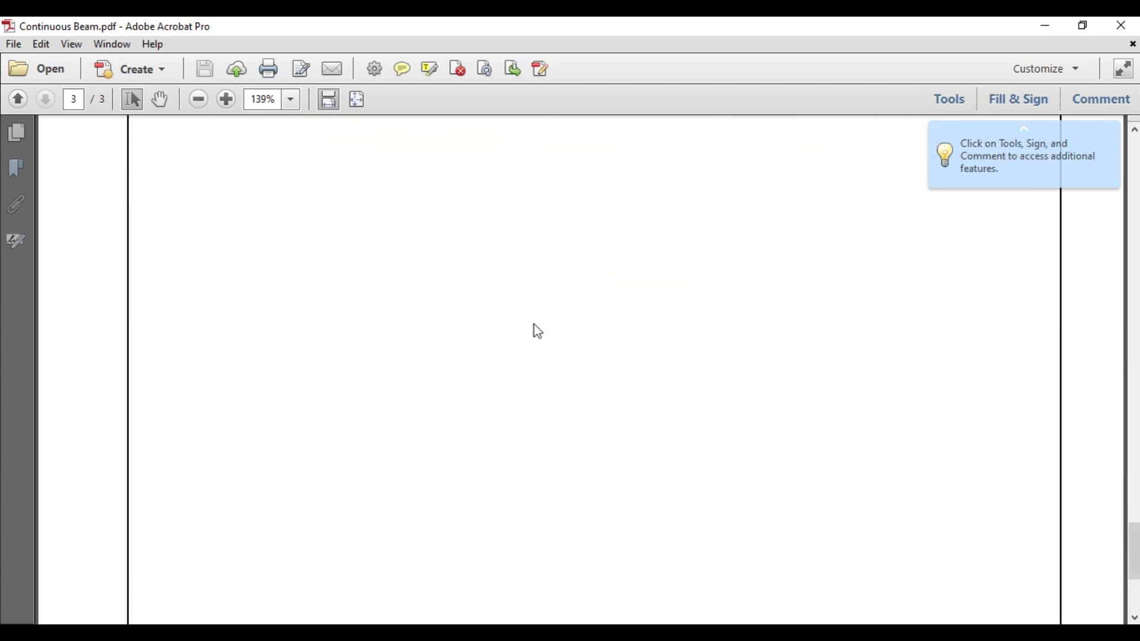
{"action": "scroll", "coordinate": [532, 324], "scroll_direction": "up", "scroll_amount": 2}
{"action": "scroll", "coordinate": [534, 325], "scroll_direction": "up", "scroll_amount": 1}
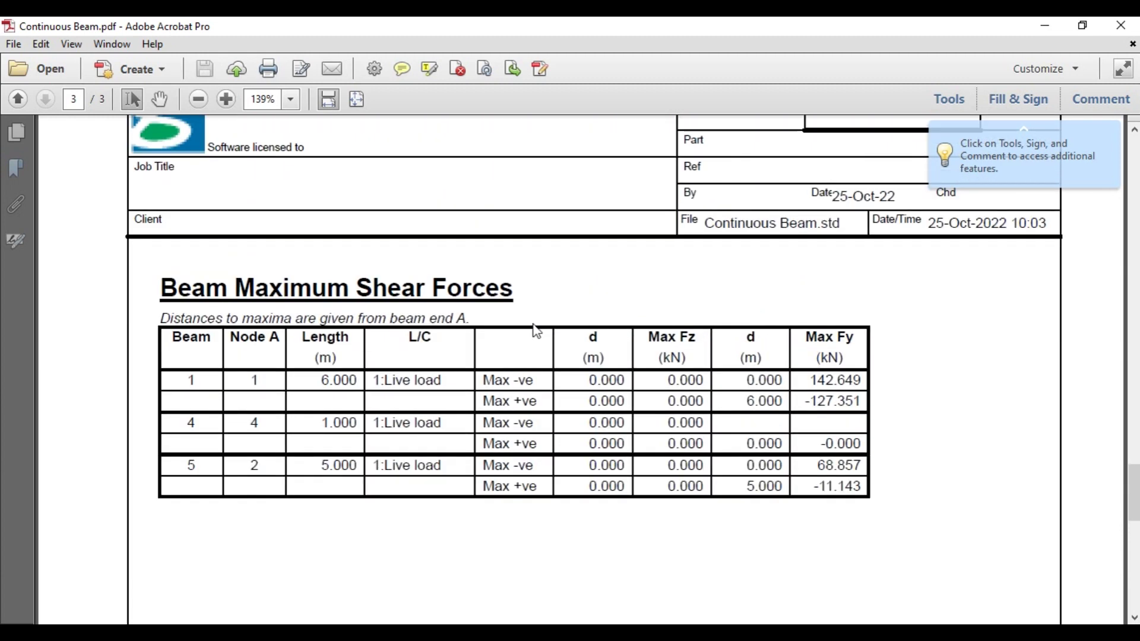